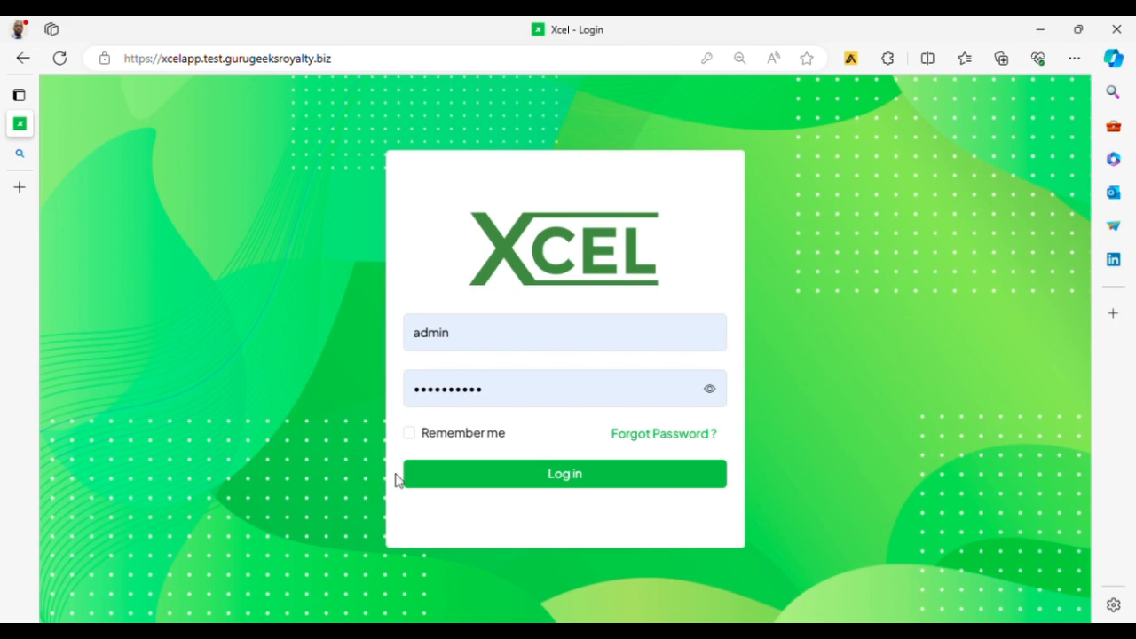
Step: Log in as administrator to reach the dashboard's monthly sales, expenses, supply and orders totals
click(579, 479)
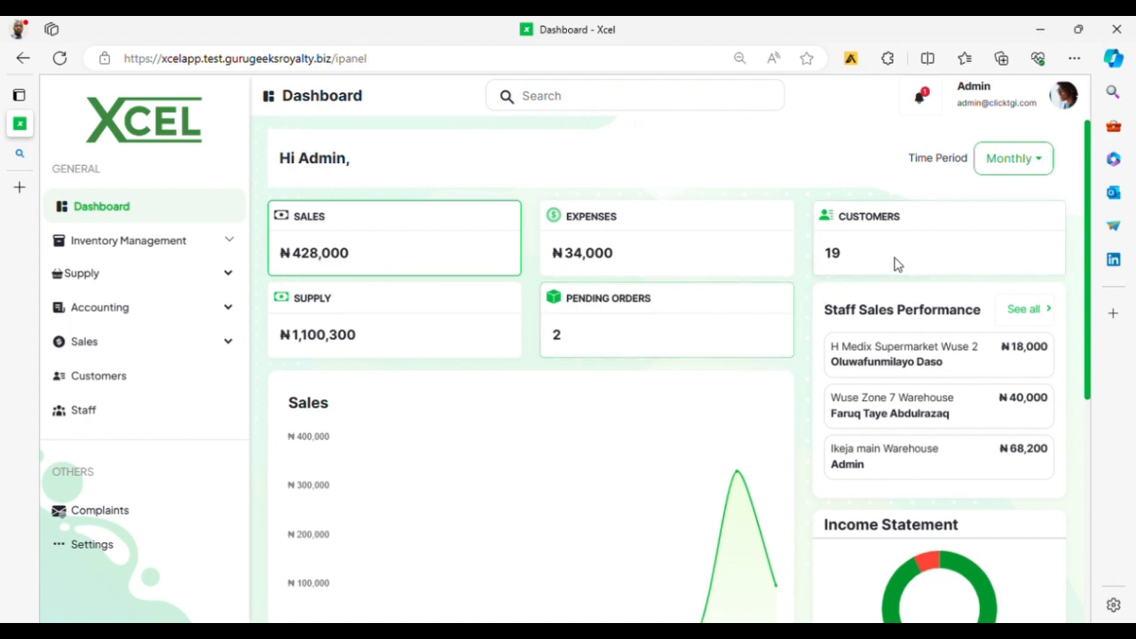
Step: Review the dashboard's sales chart, supply requests and income statement, then go to Settings
scroll(894, 267, down, 1)
scroll(895, 279, down, 1)
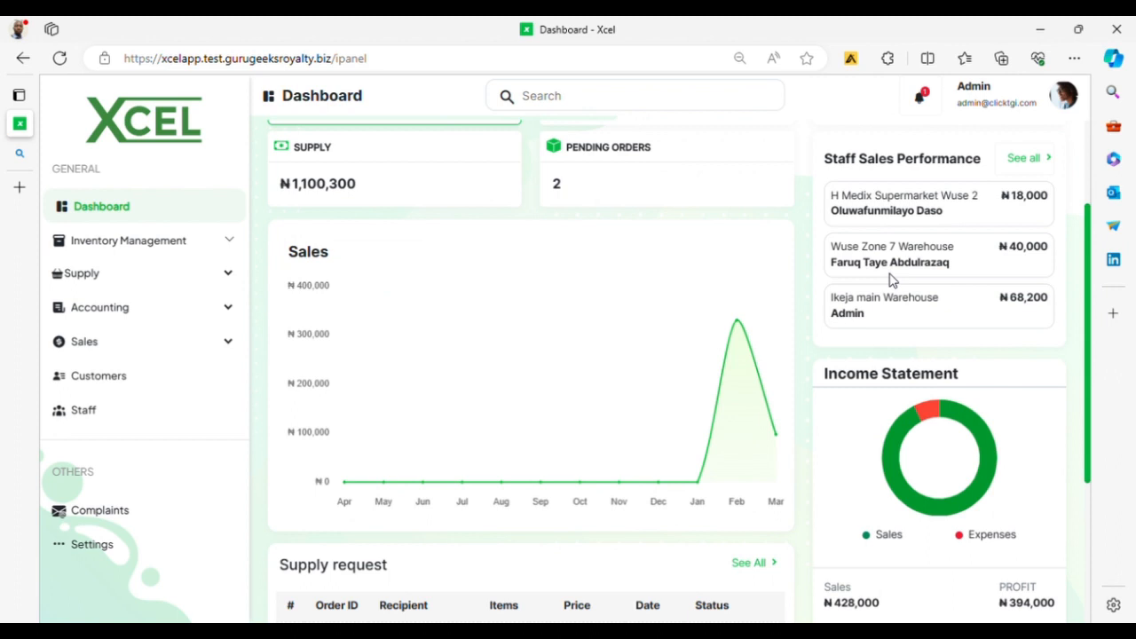
scroll(892, 280, down, 2)
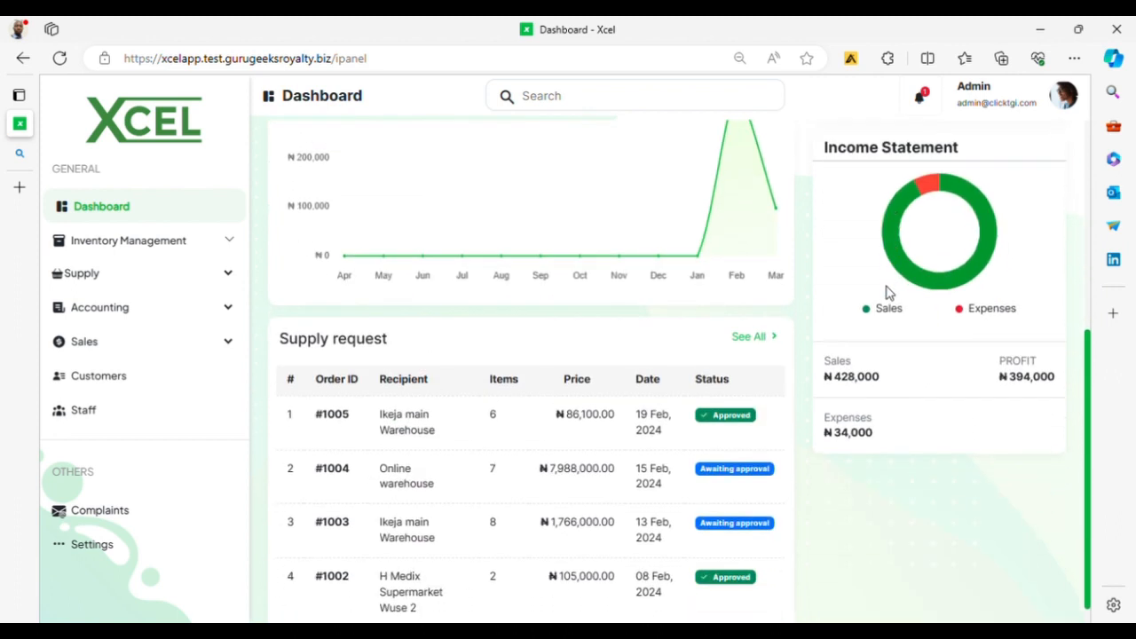
scroll(888, 293, up, 1)
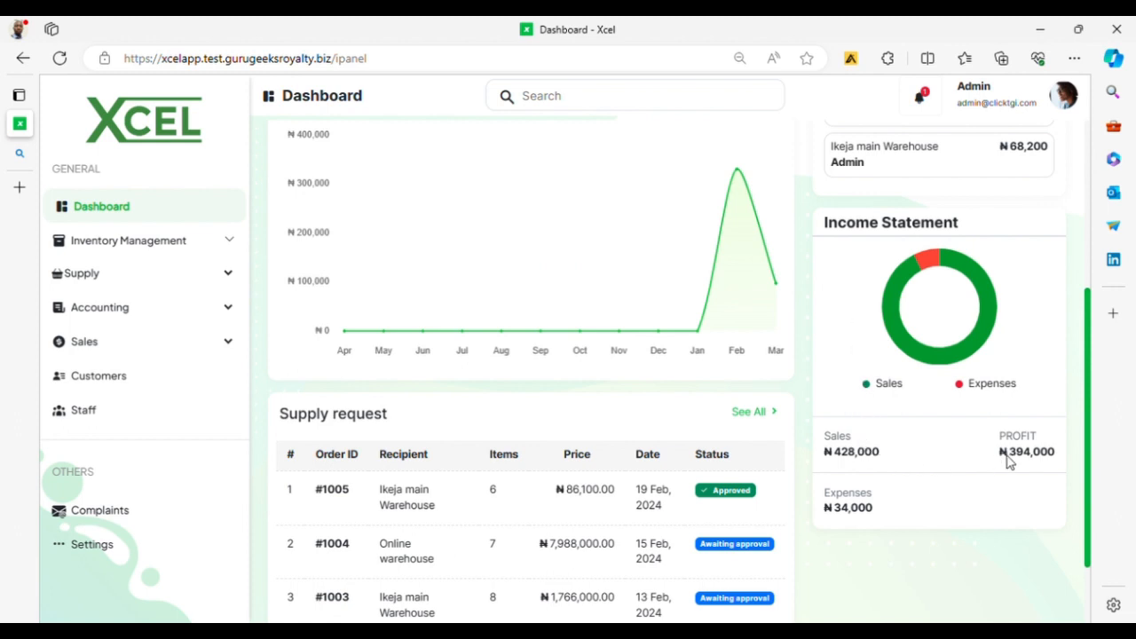
scroll(566, 489, down, 1)
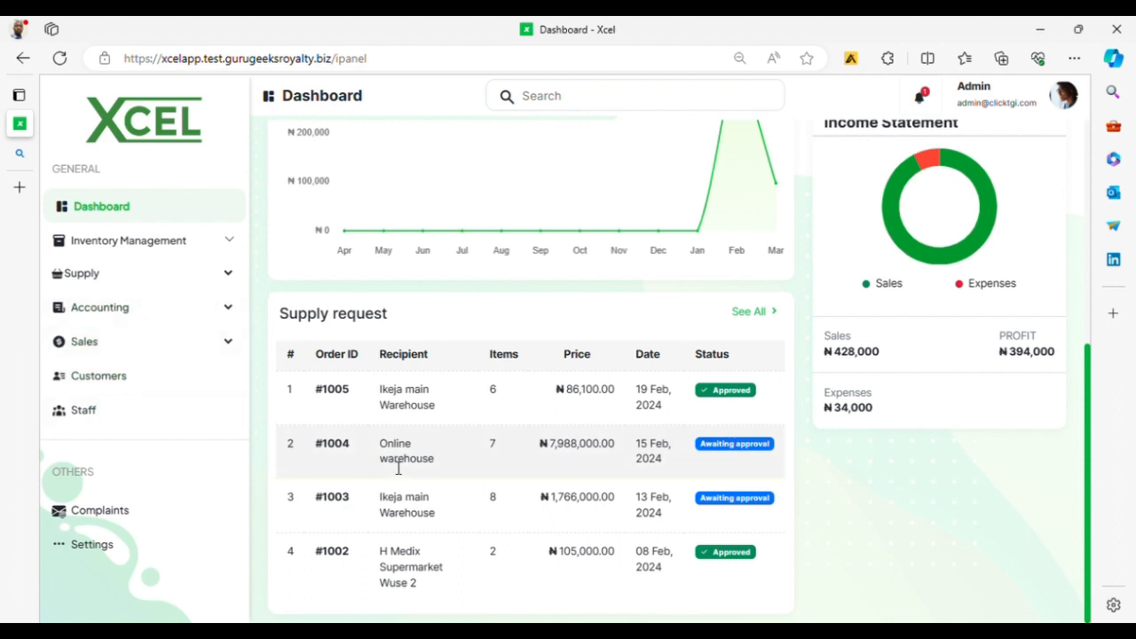
click(78, 547)
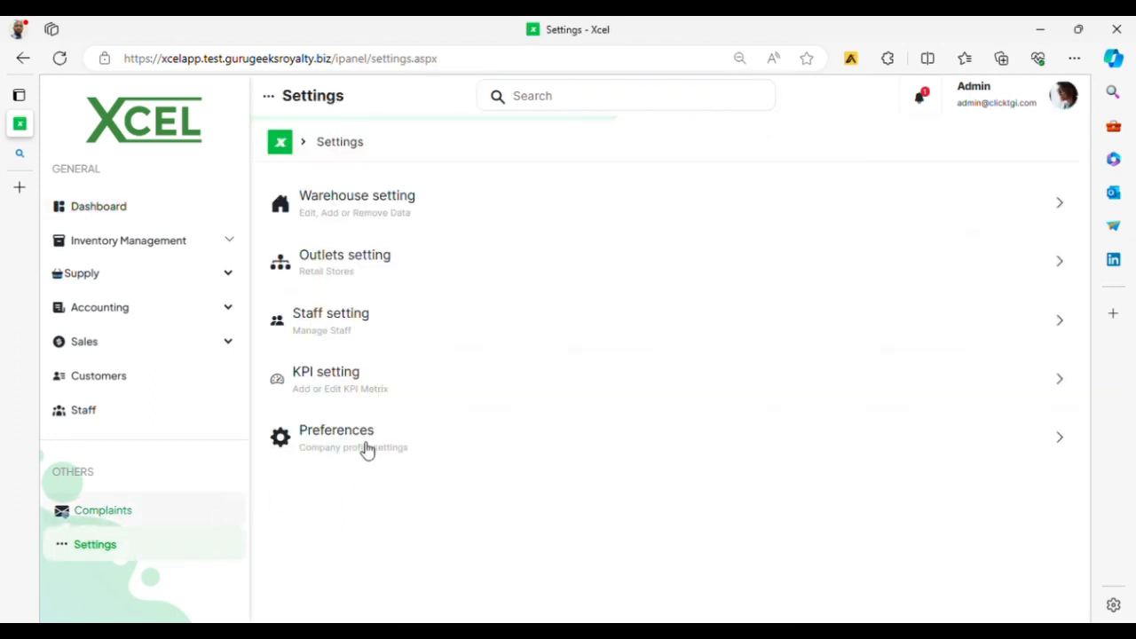
Step: Save the Company Profile preferences with VAT at 7% and return to the Settings list
click(398, 449)
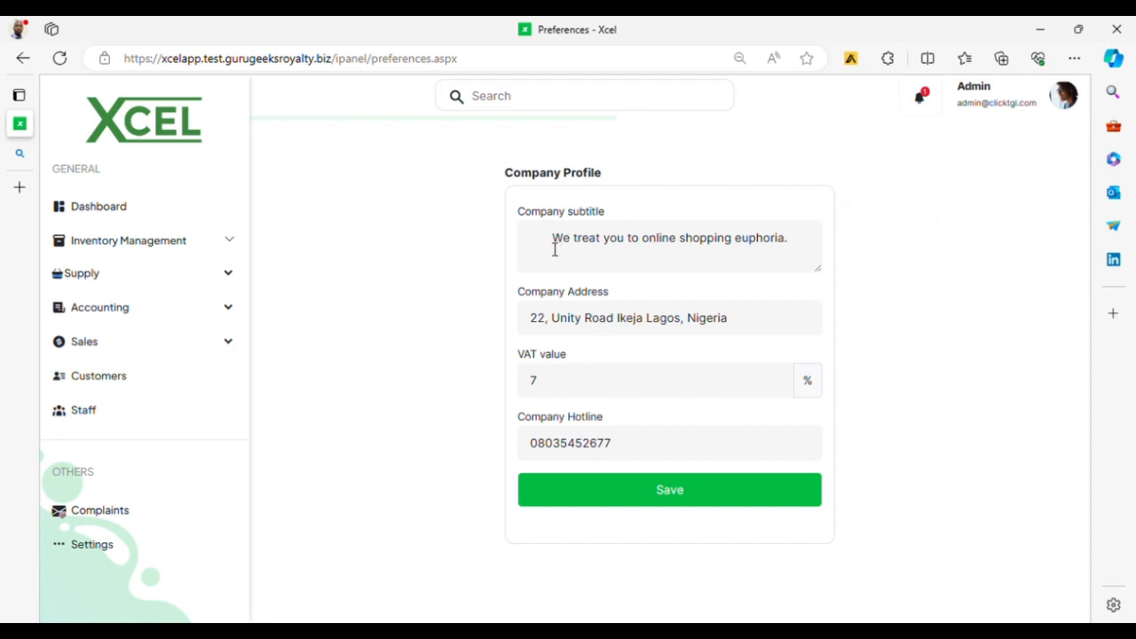
click(640, 325)
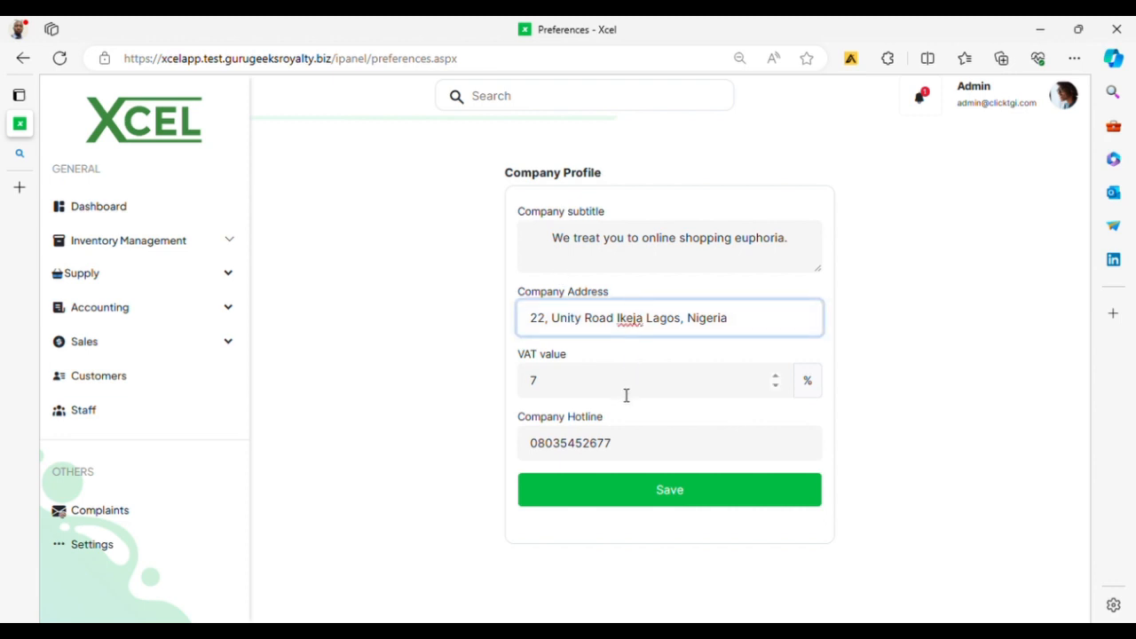
click(626, 396)
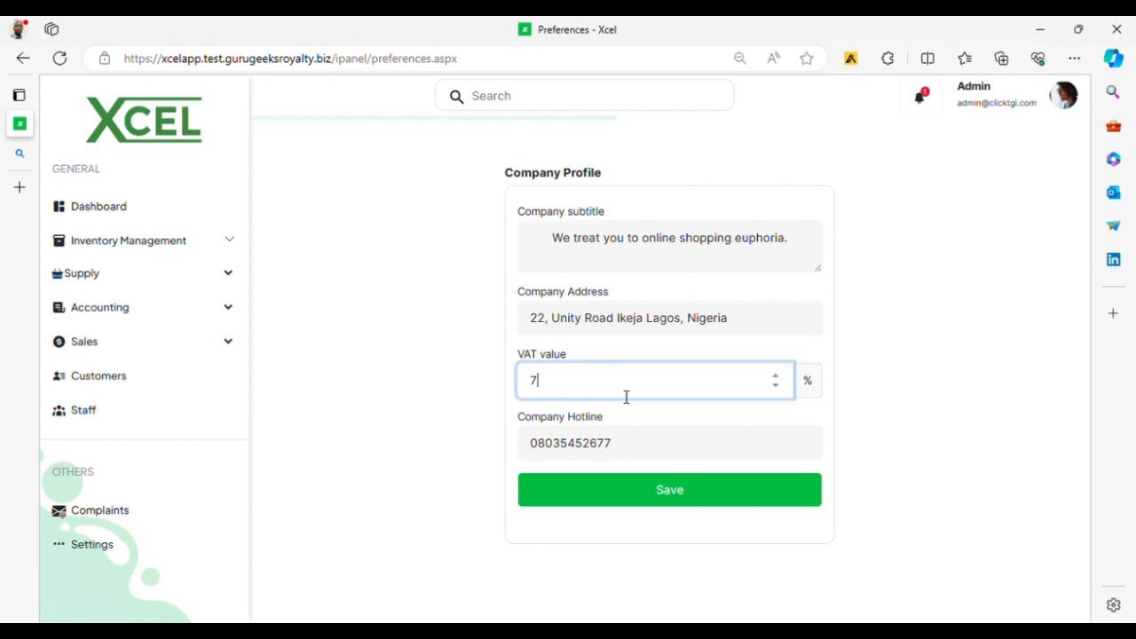
click(682, 504)
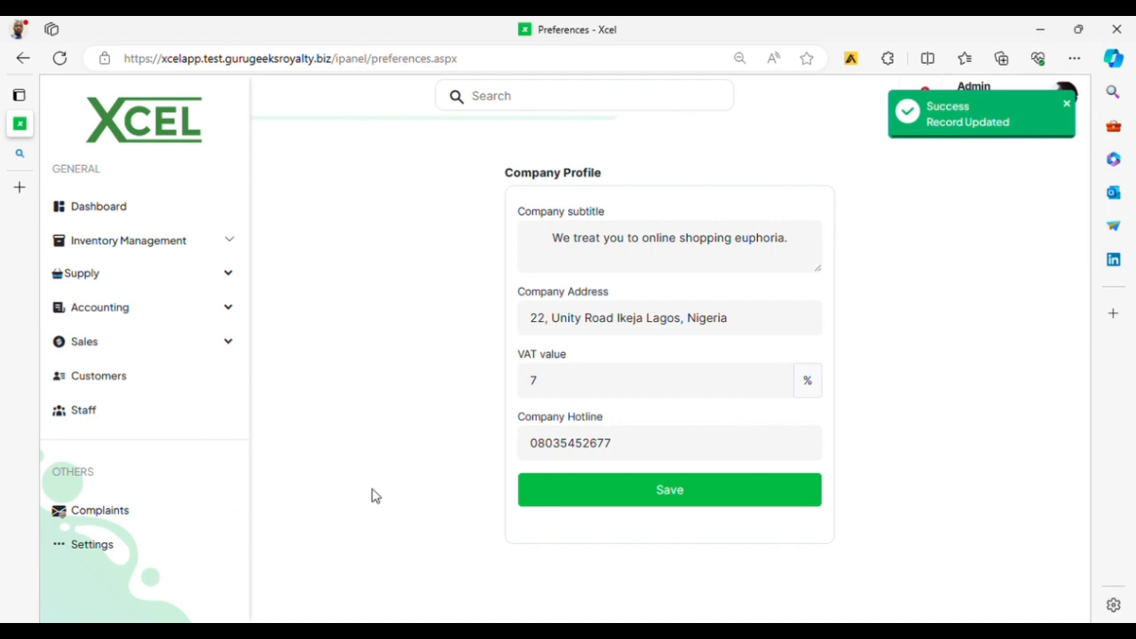
click(114, 551)
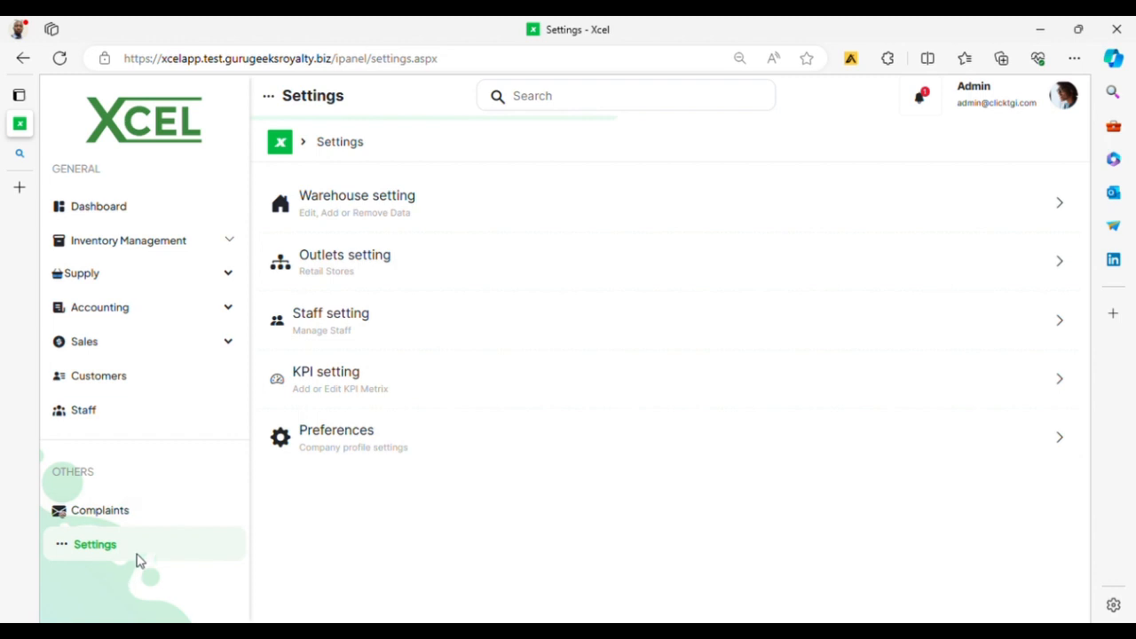
Step: From the Outlets settings, start a new outlet named Sureplug
click(373, 259)
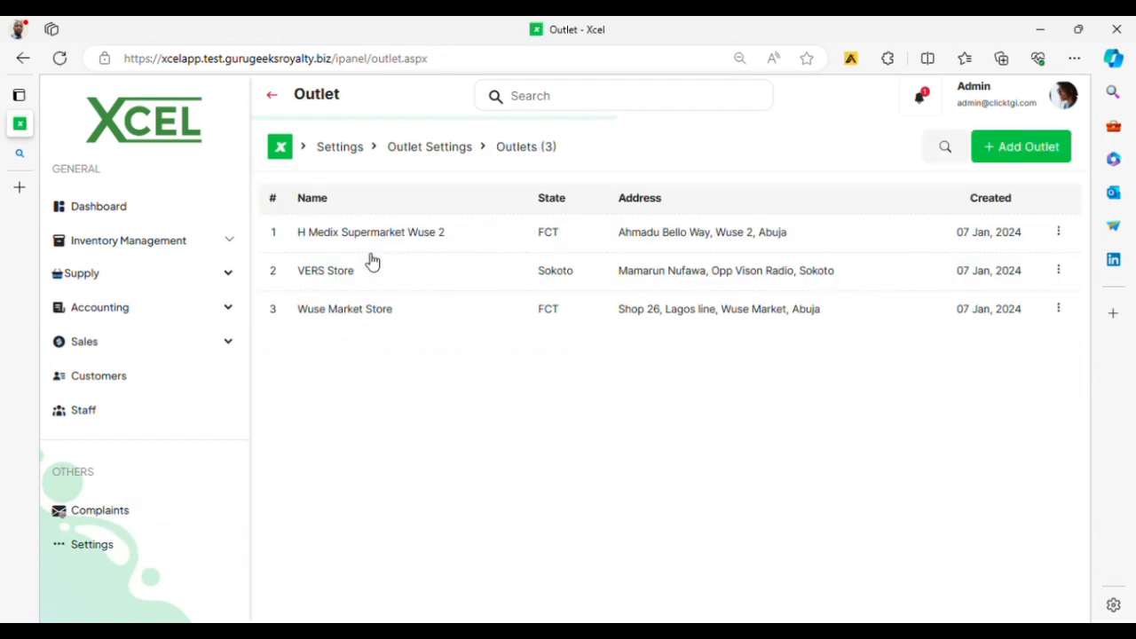
click(1019, 157)
click(560, 285)
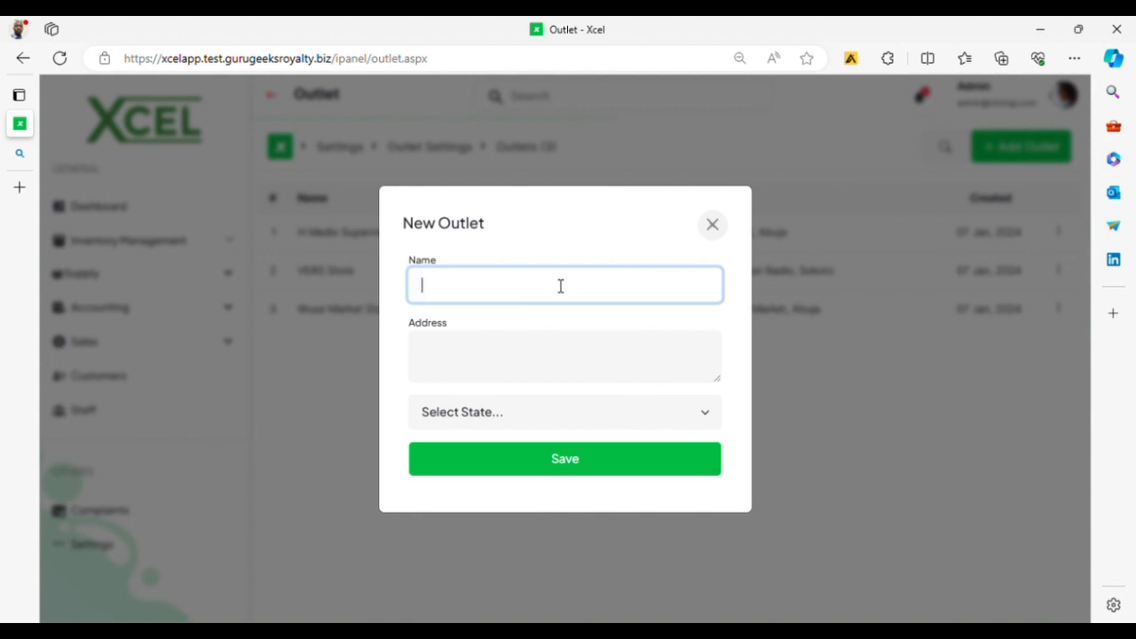
text(Surep)
text(lut)
key(BackSpace)
text(g)
key(Tab)
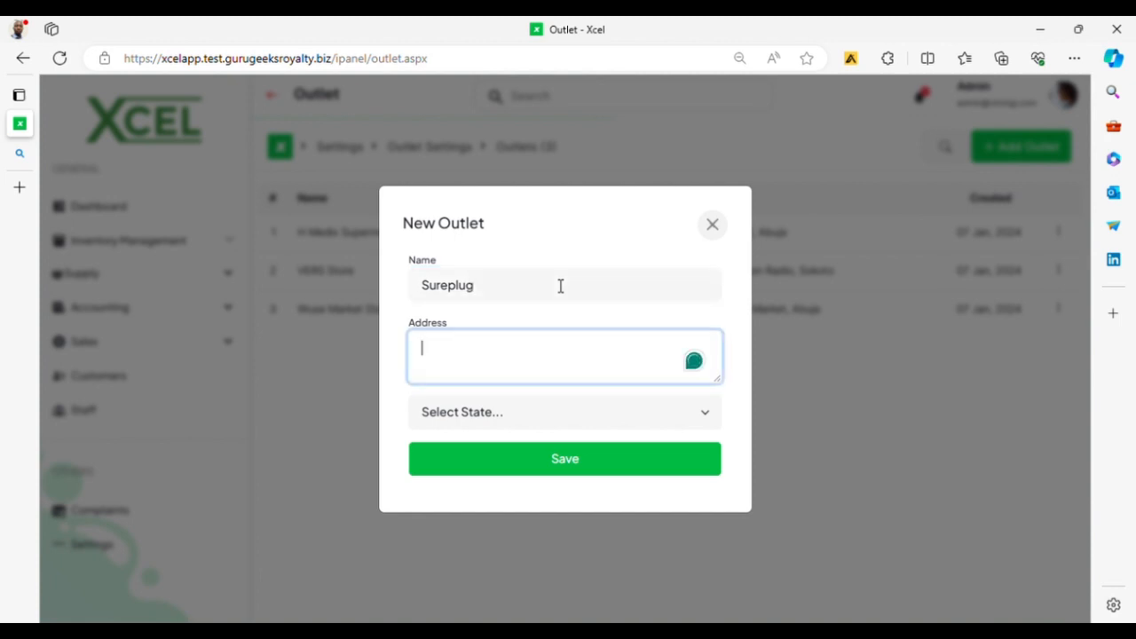
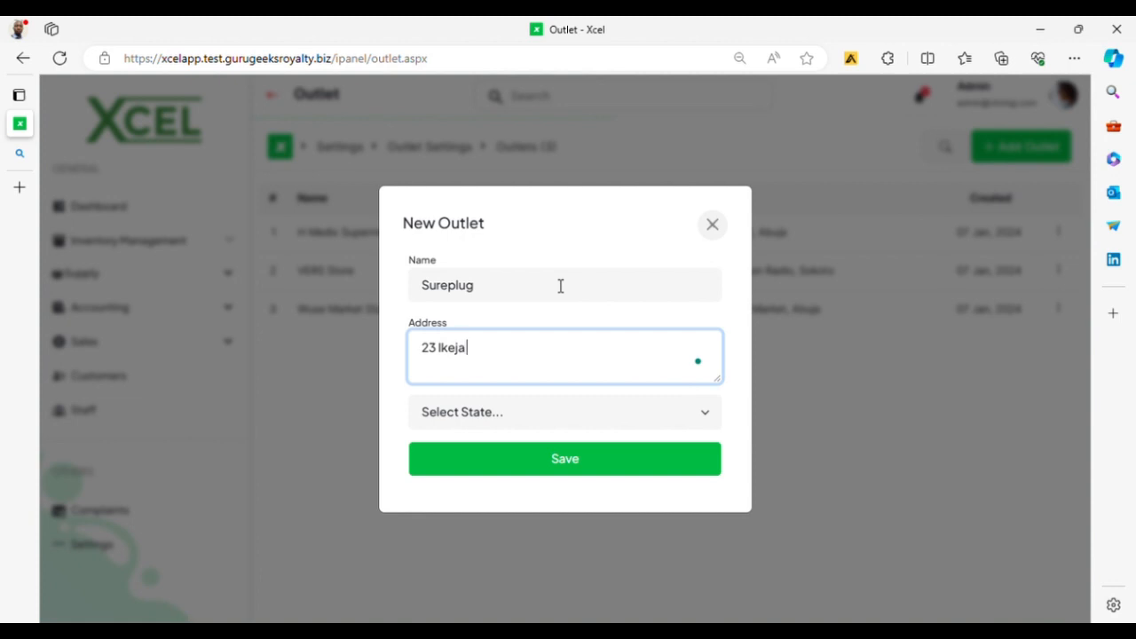
Step: Enter the outlet's street address, choose Lagos as its state, and save it
key(Left)
key(Left)
key(Left)
key(Left)
key(Left)
key(Left)
key(Left)
key(Left)
key(Left)
key(Left)
key(Left)
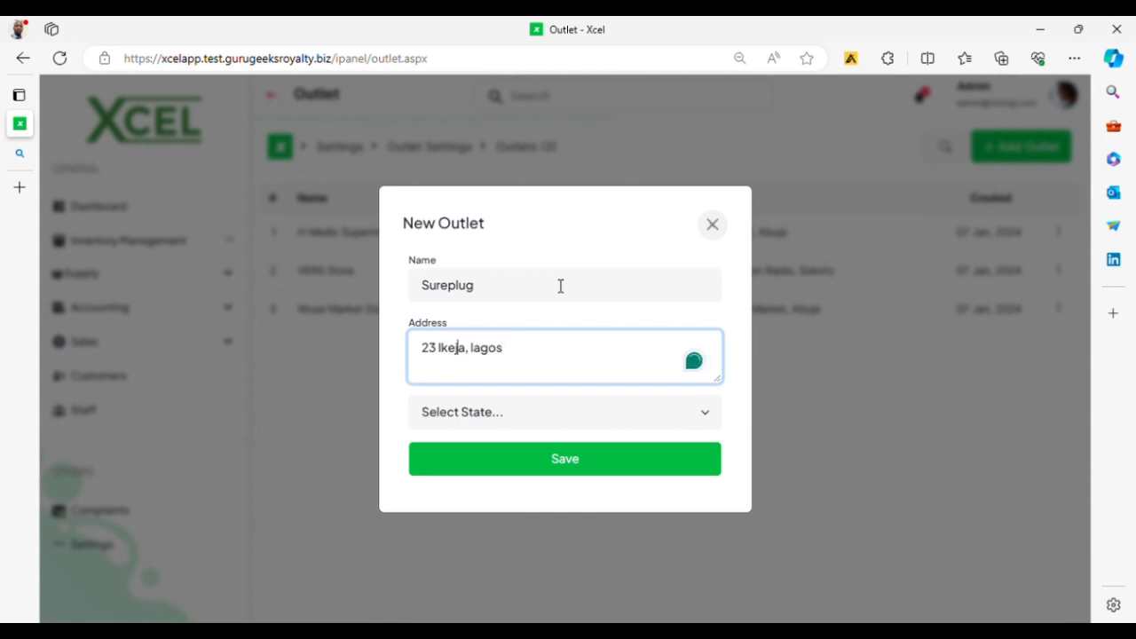
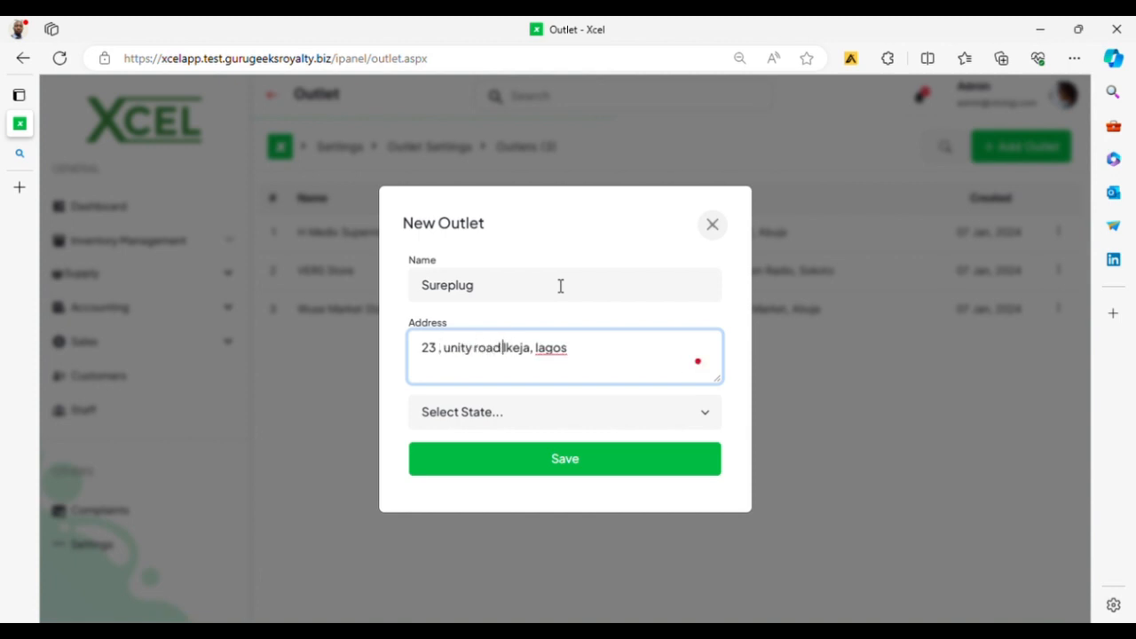
click(550, 411)
key(l)
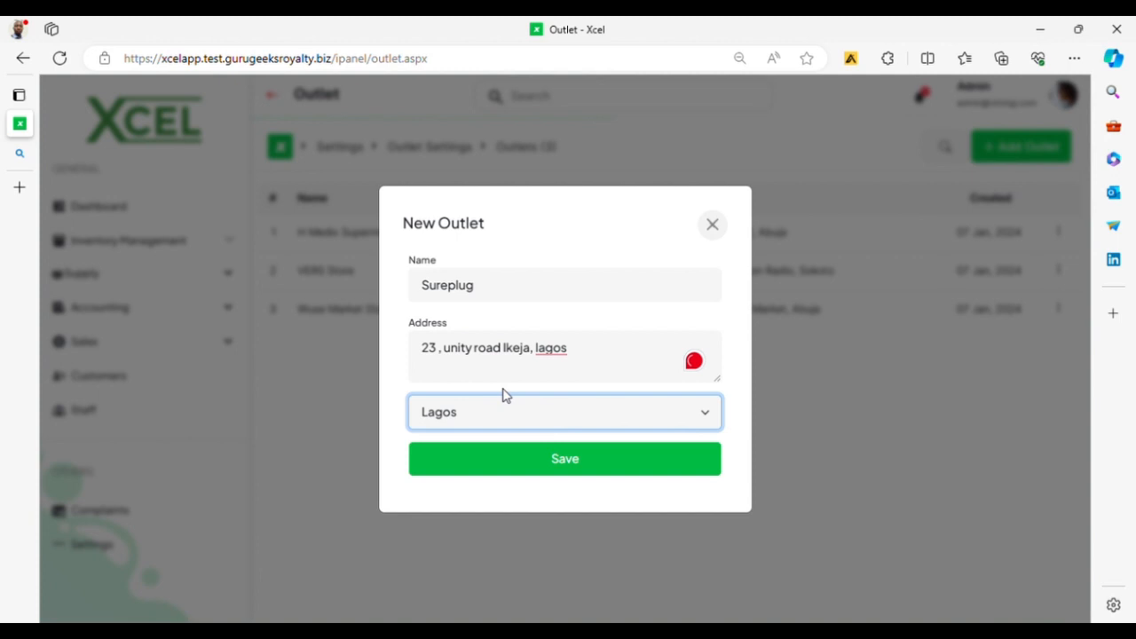
click(565, 471)
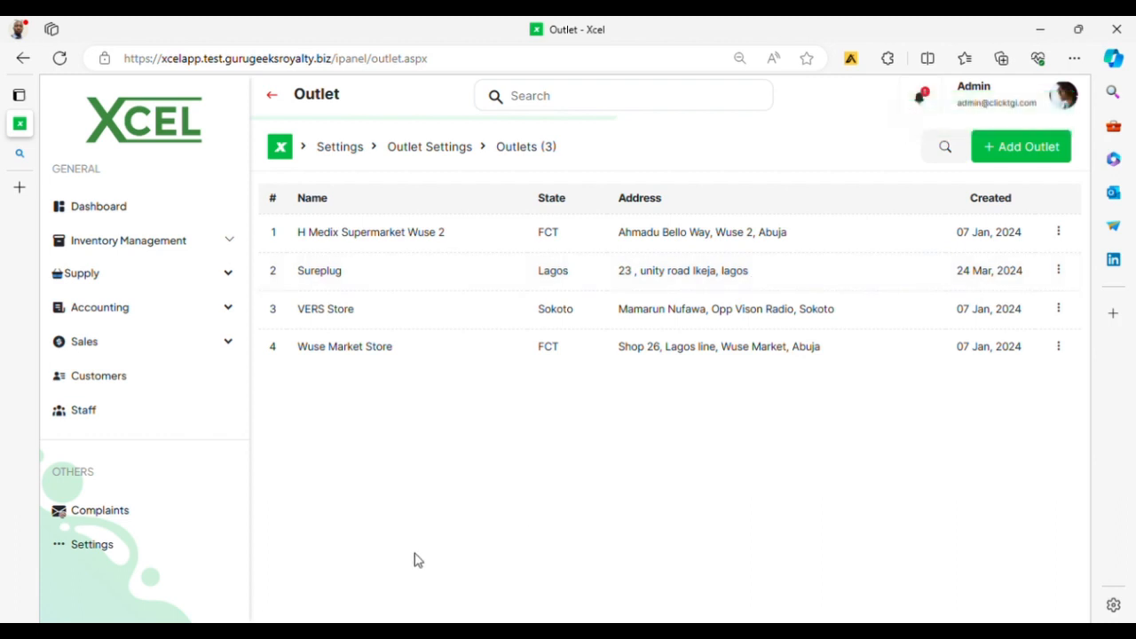
Step: Open the Staff page and review sales performance per outlet, top product sales and the staff list
click(86, 410)
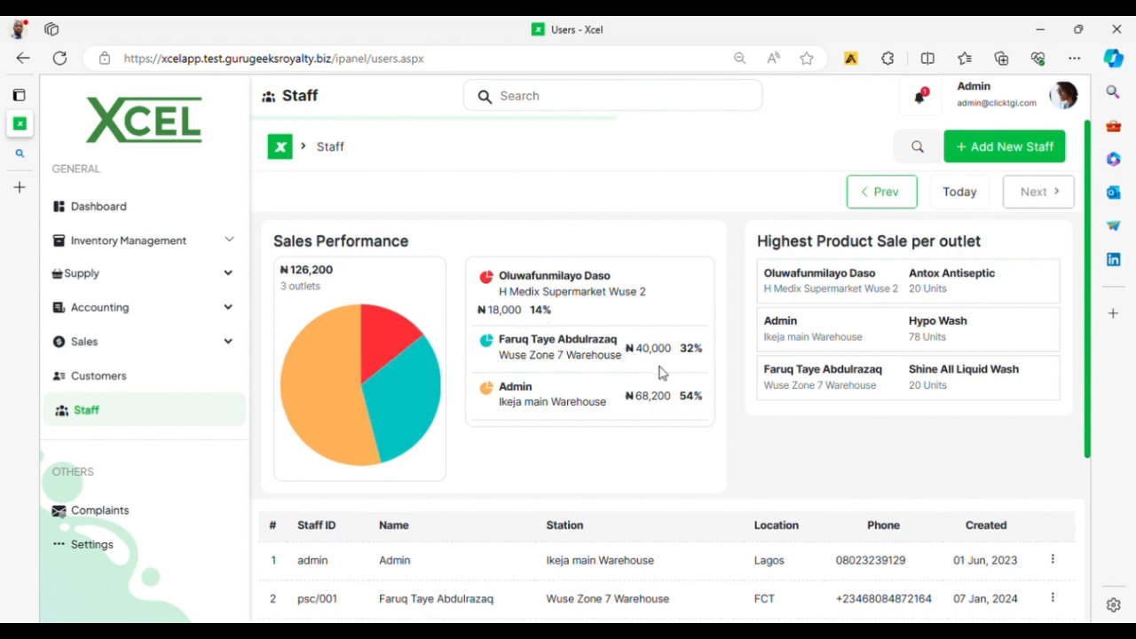
scroll(610, 406, down, 2)
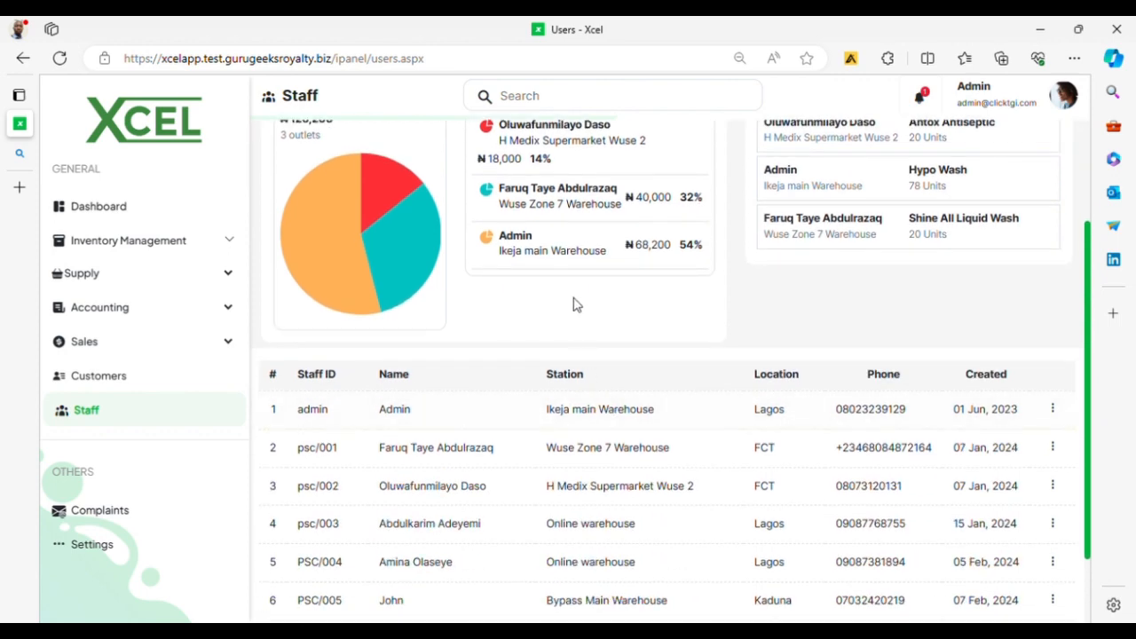
scroll(575, 288, up, 1)
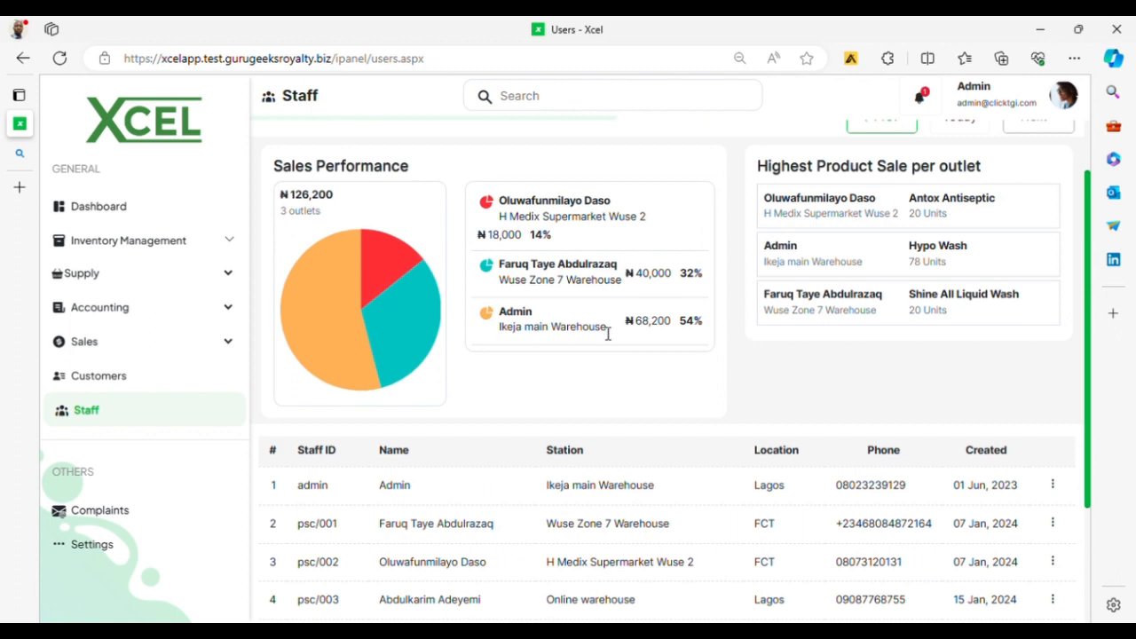
scroll(671, 336, up, 1)
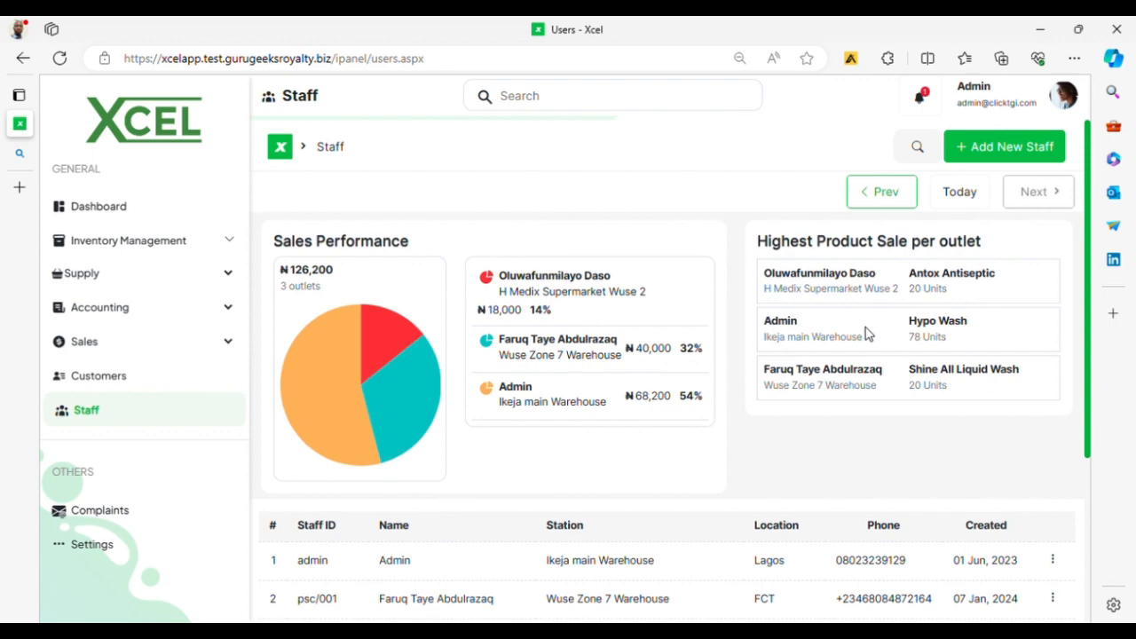
Step: Add an outlet staff member with name and phone number at the Sureplug station, then open Customers
click(995, 144)
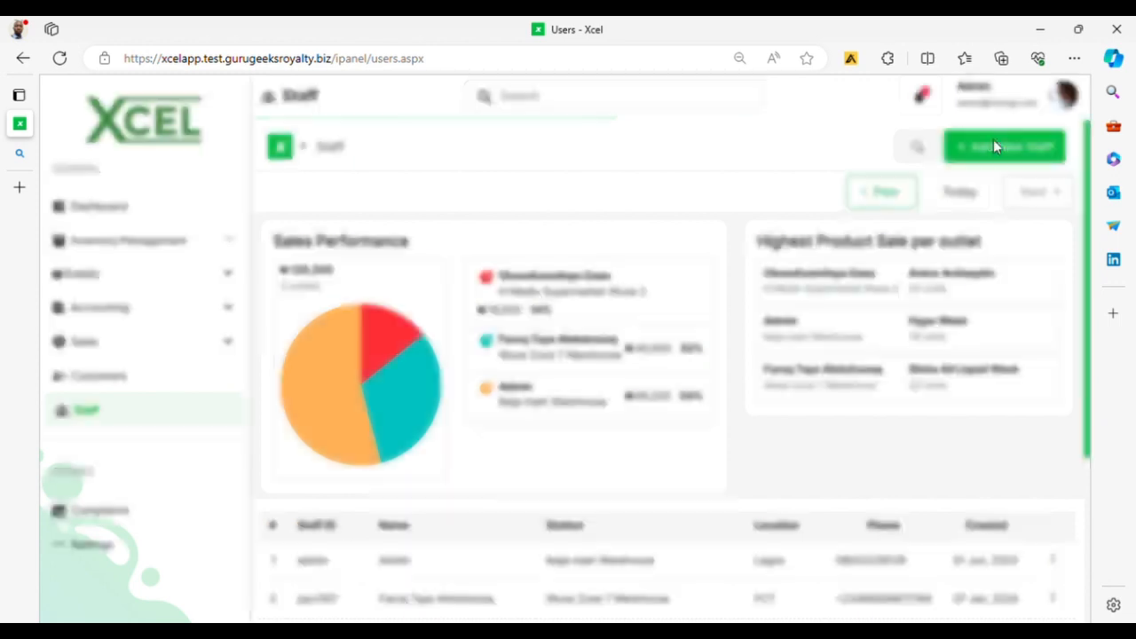
click(525, 262)
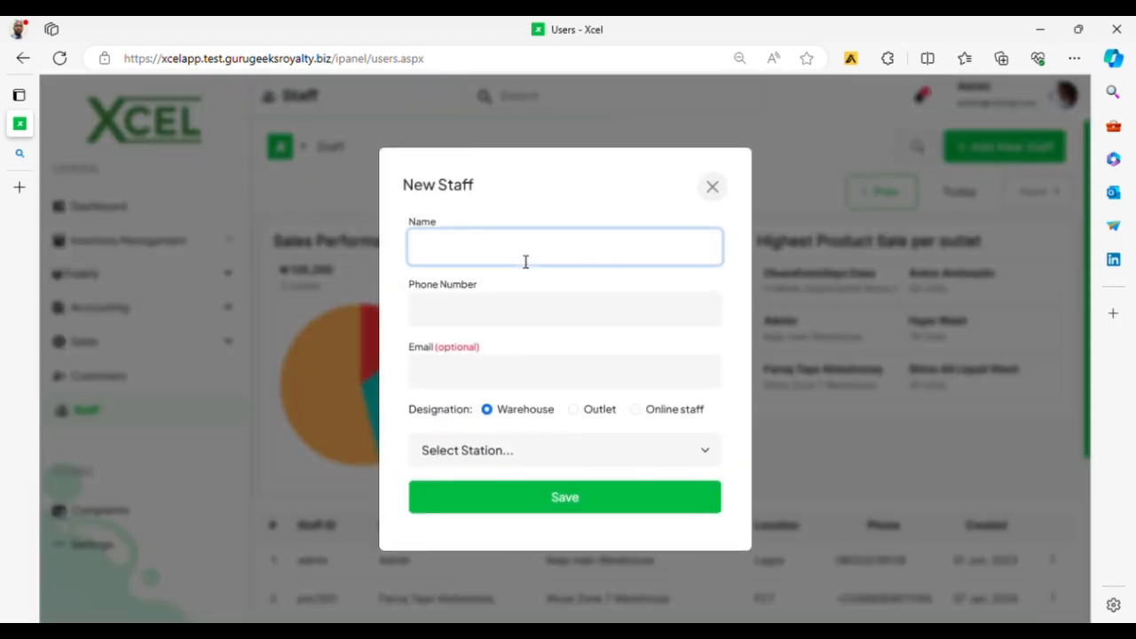
text(Funmi)
key(Tab)
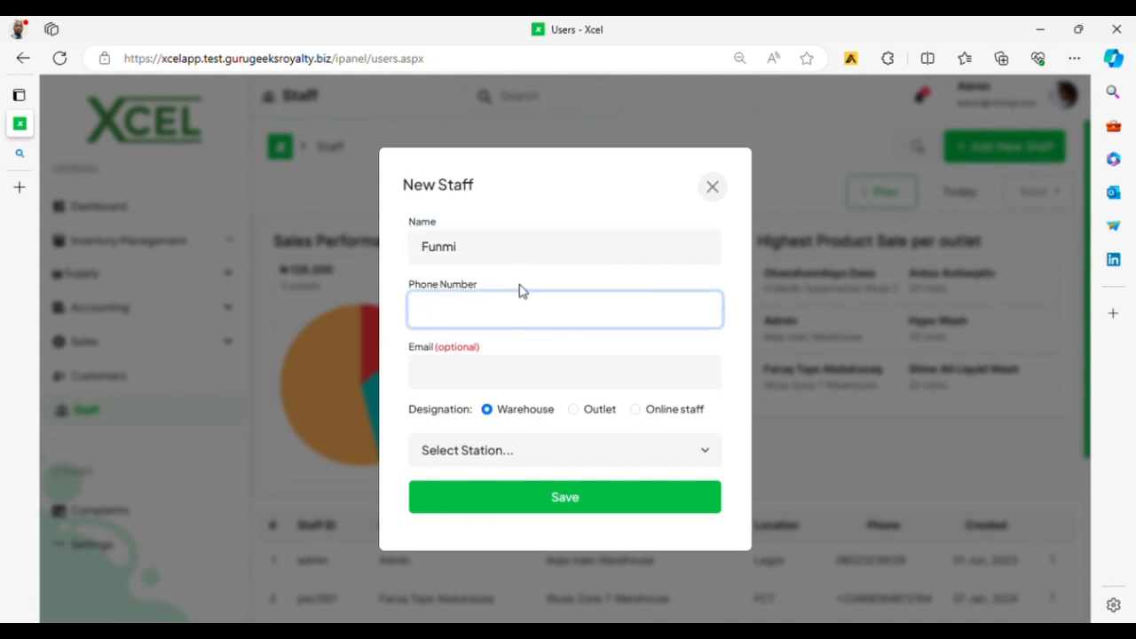
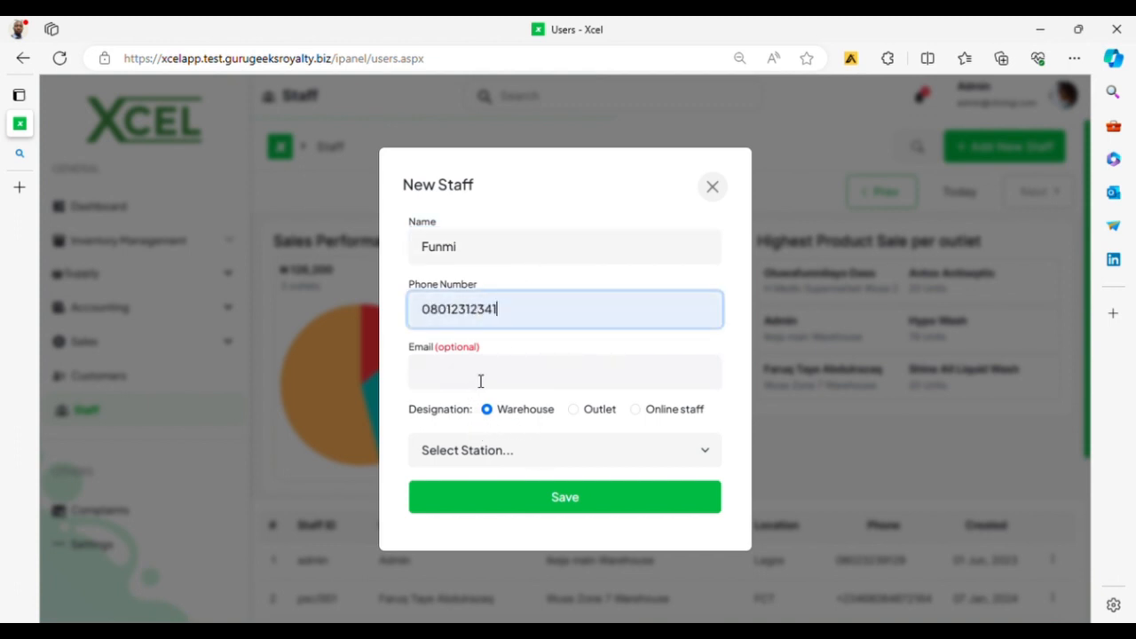
click(600, 416)
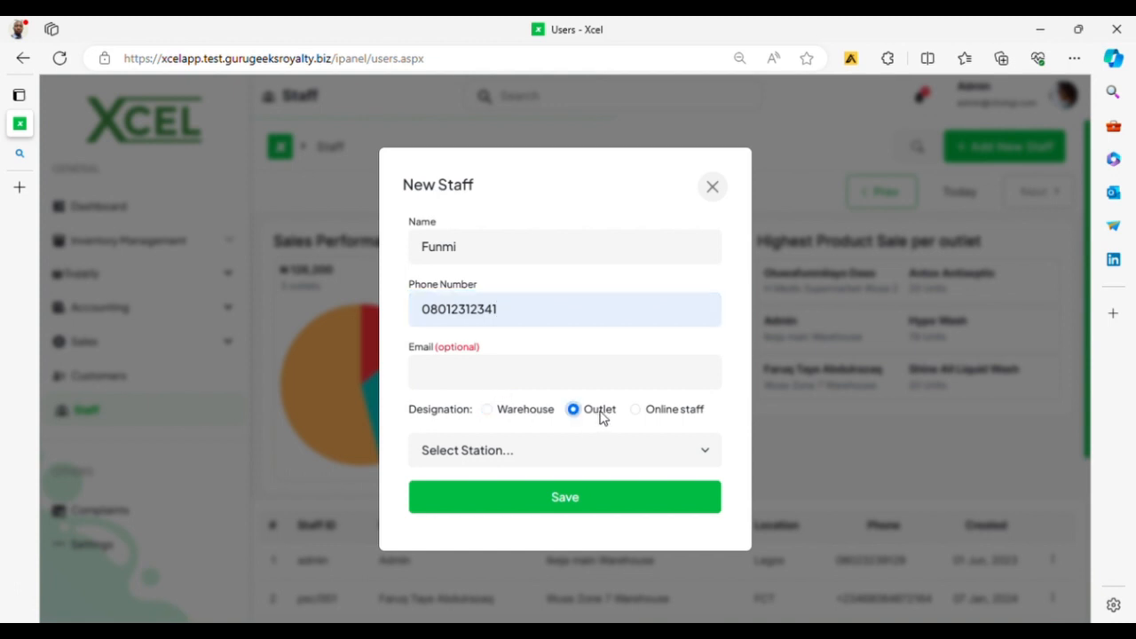
click(607, 454)
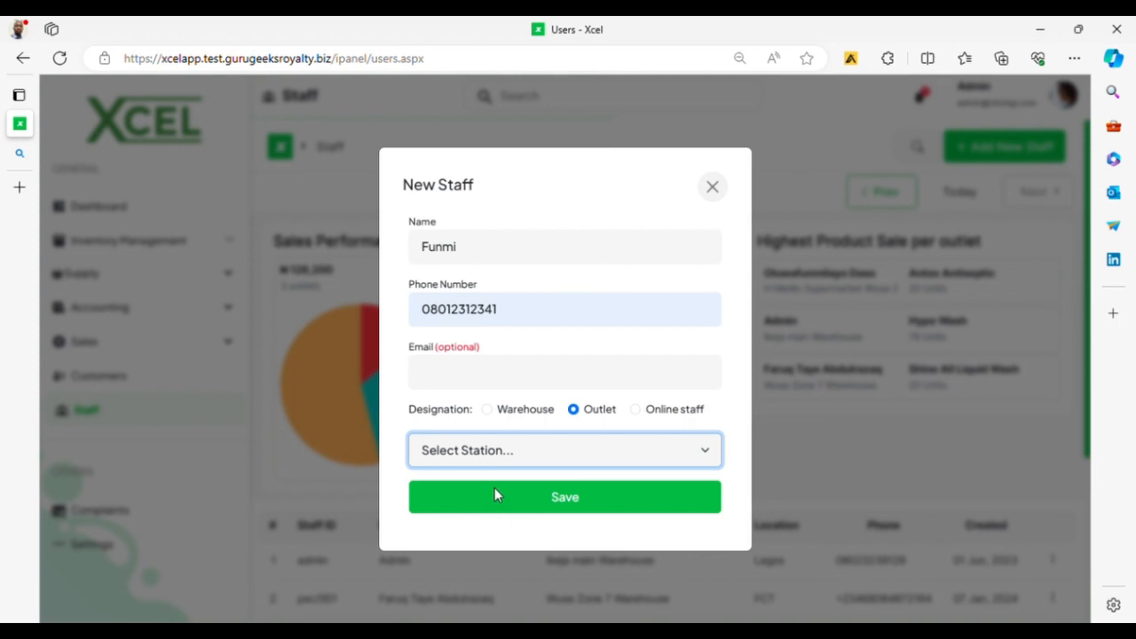
key(Down)
click(570, 496)
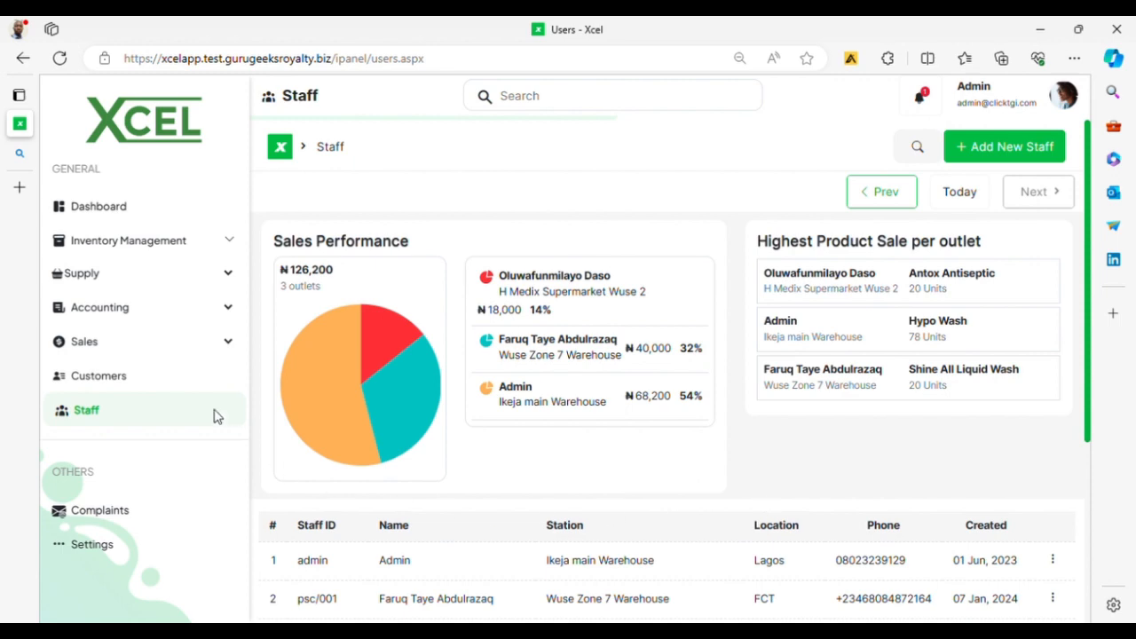
click(123, 386)
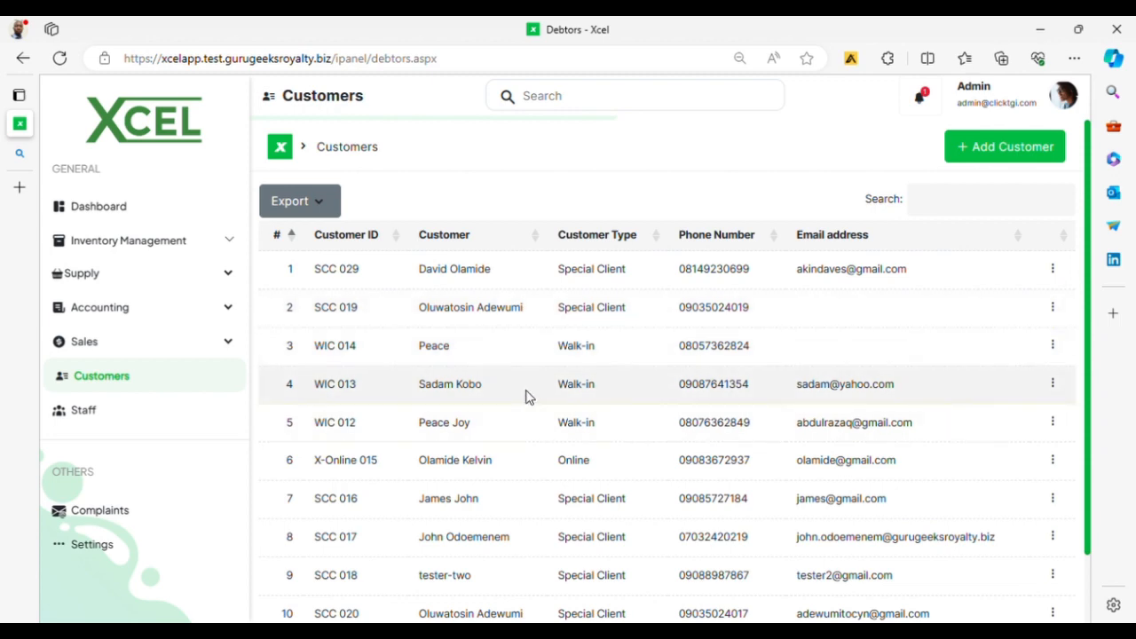
Step: Start a new customer, entering the customer's name and phone number
click(982, 145)
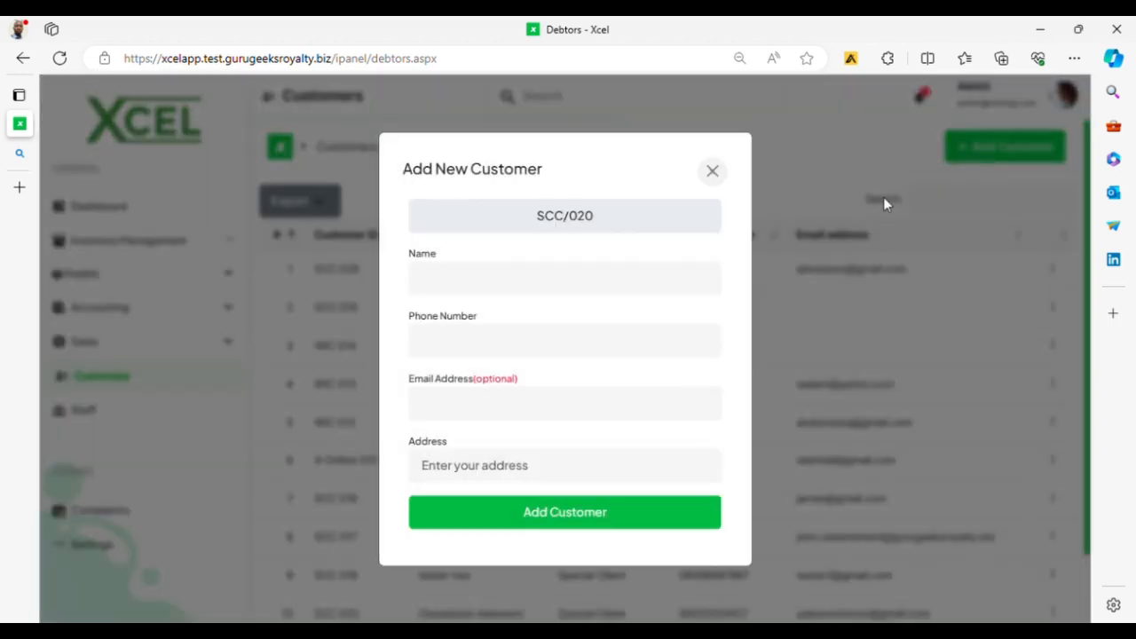
click(516, 295)
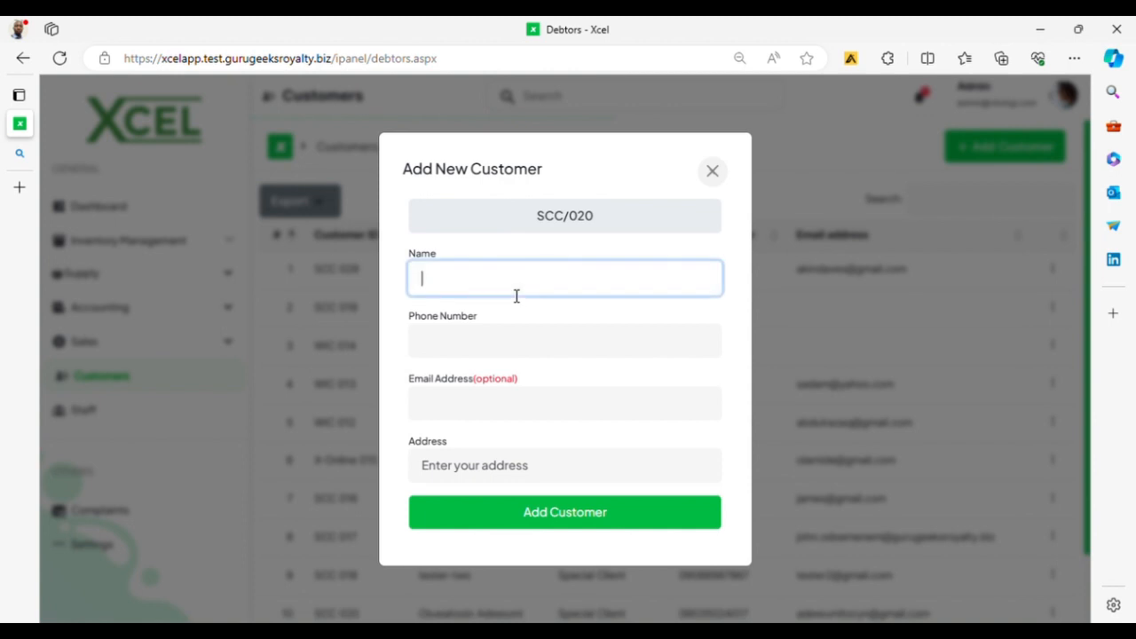
text(Vicot)
key(BackSpace)
key(BackSpace)
text(tor)
key(Tab)
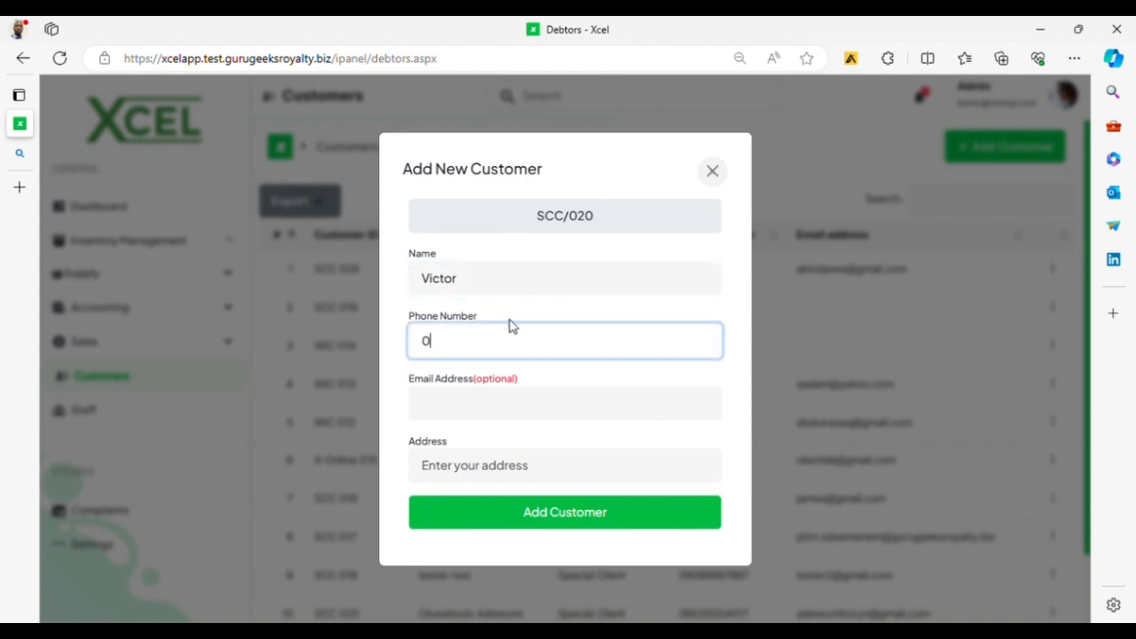
Step: Add the customer's address, fix the invalid phone number, and save the Special Client customer
click(510, 467)
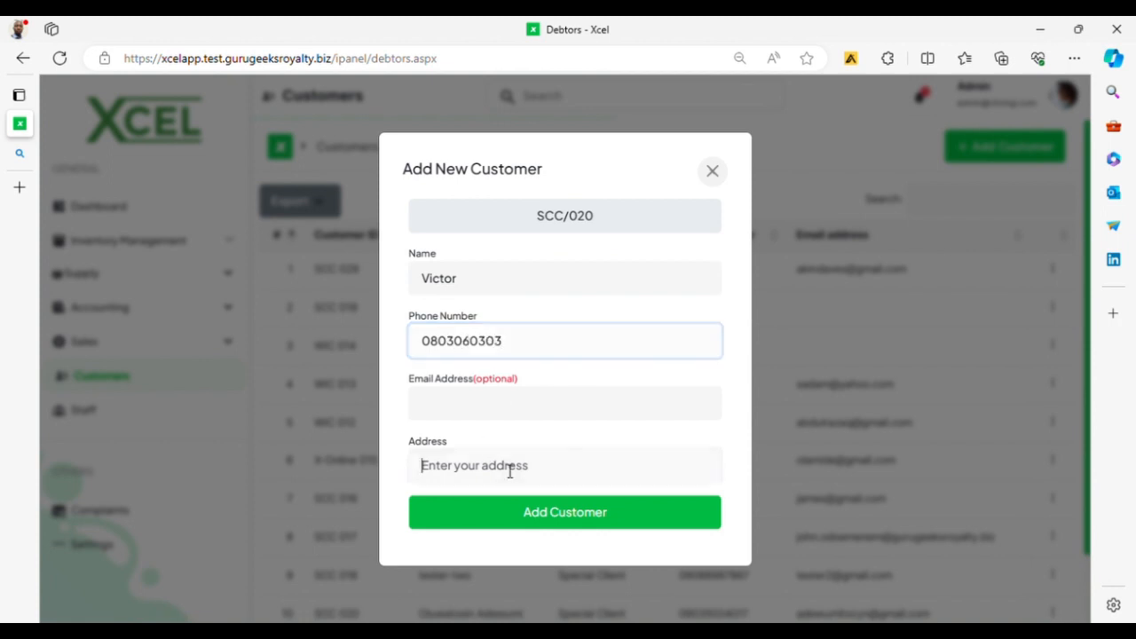
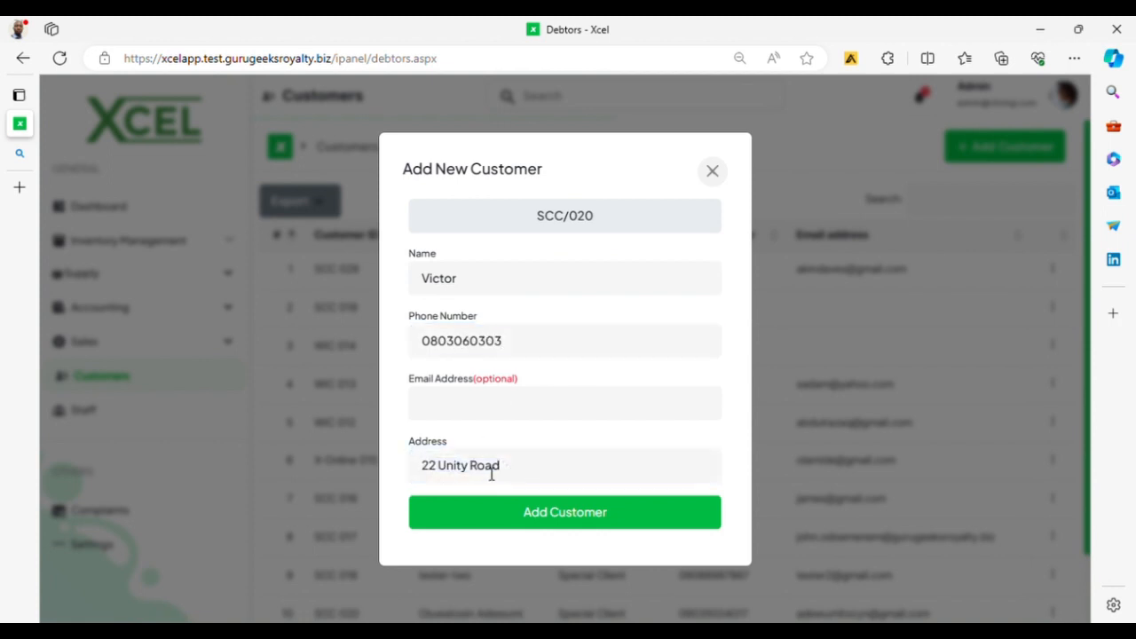
click(530, 480)
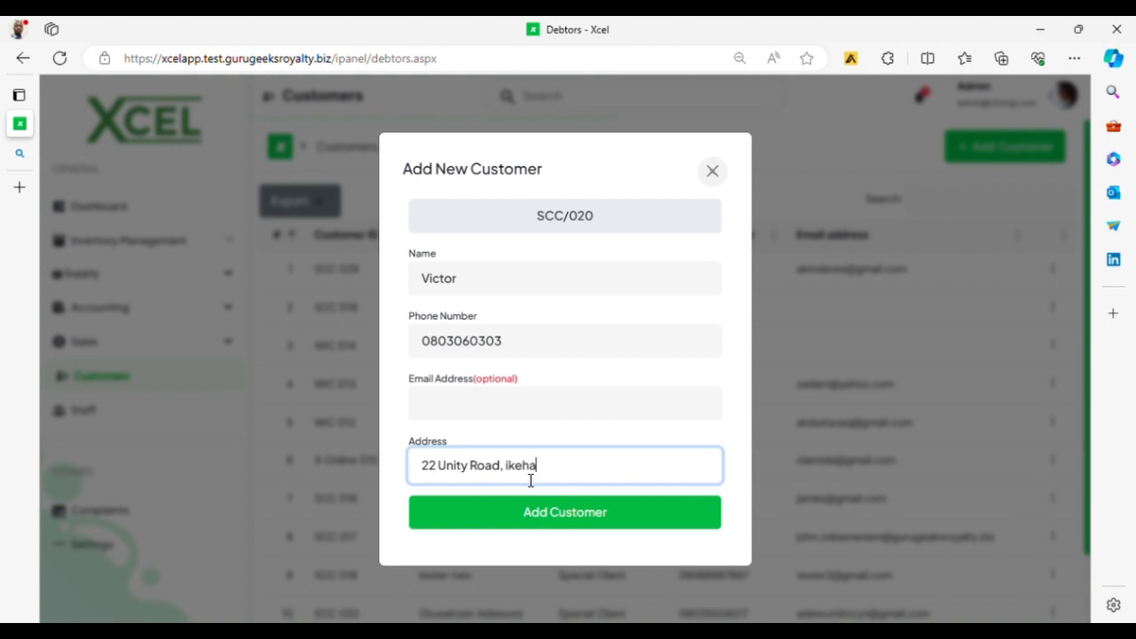
click(564, 515)
click(556, 343)
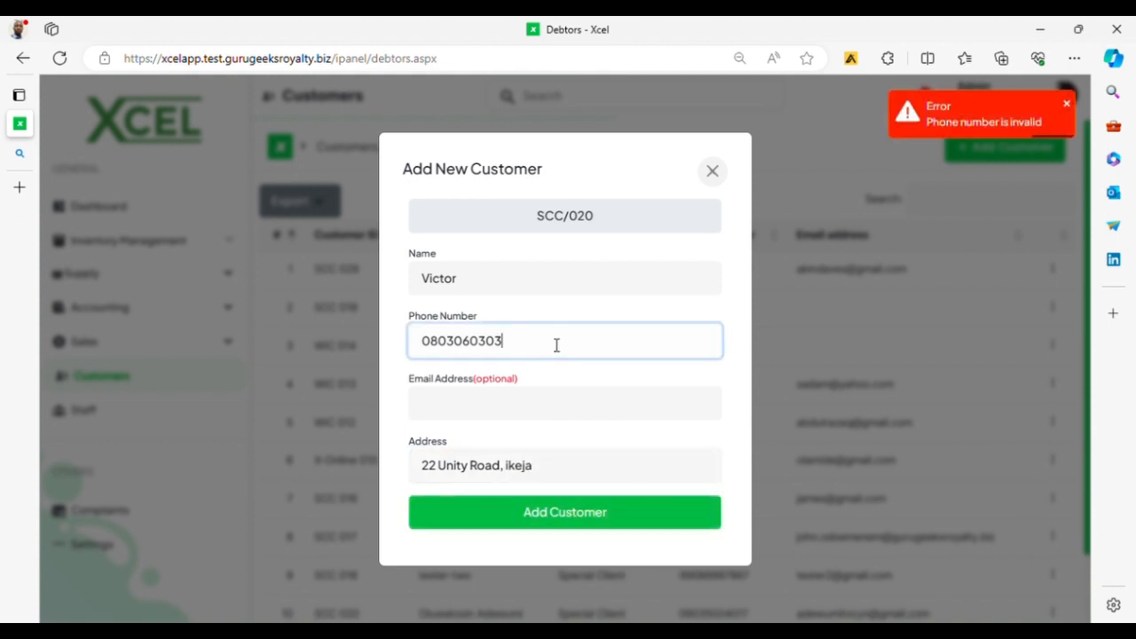
text(1)
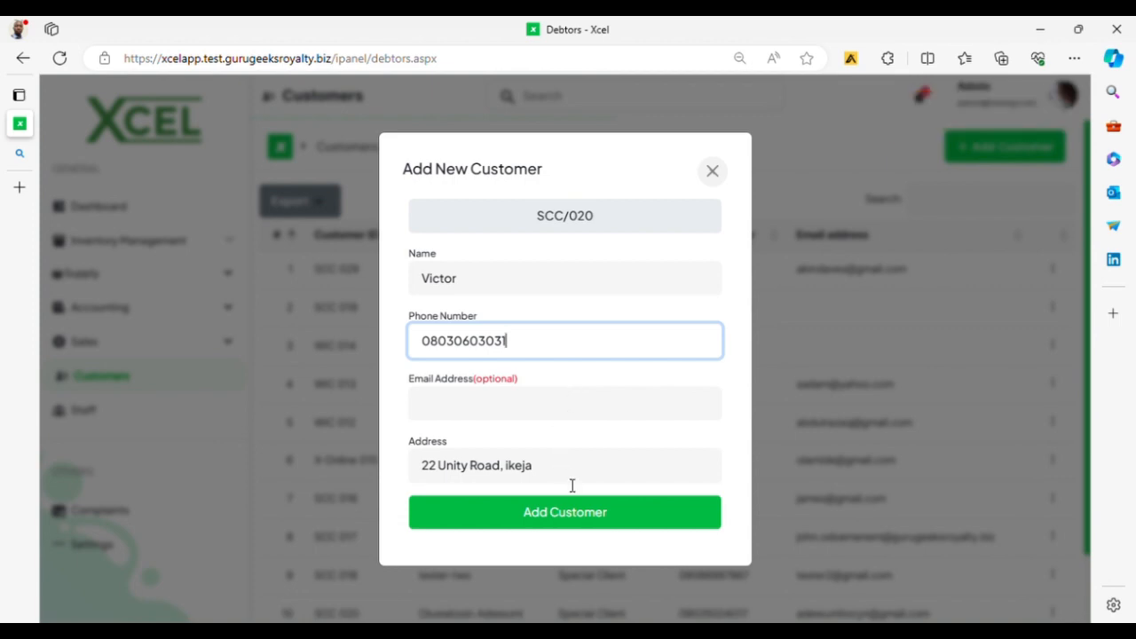
click(579, 519)
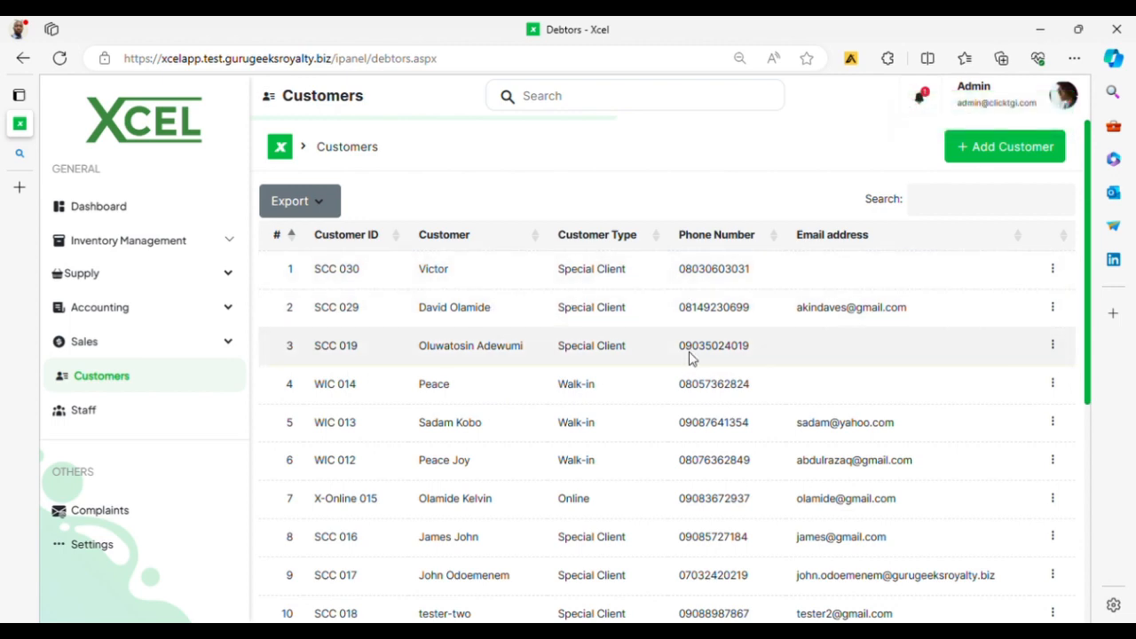
click(1054, 271)
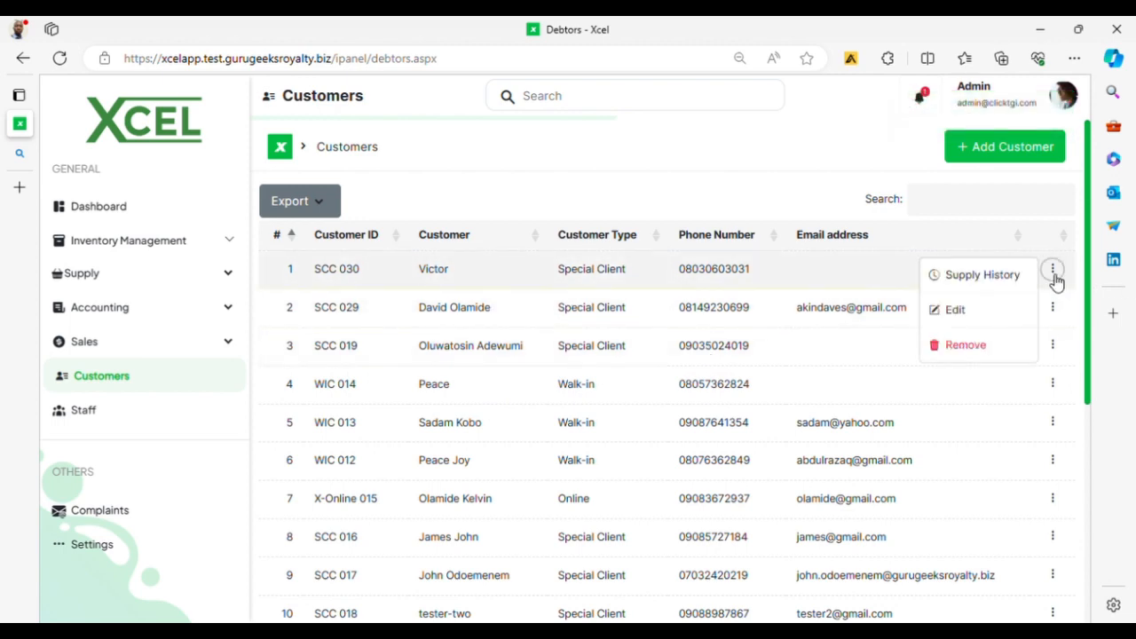
click(958, 313)
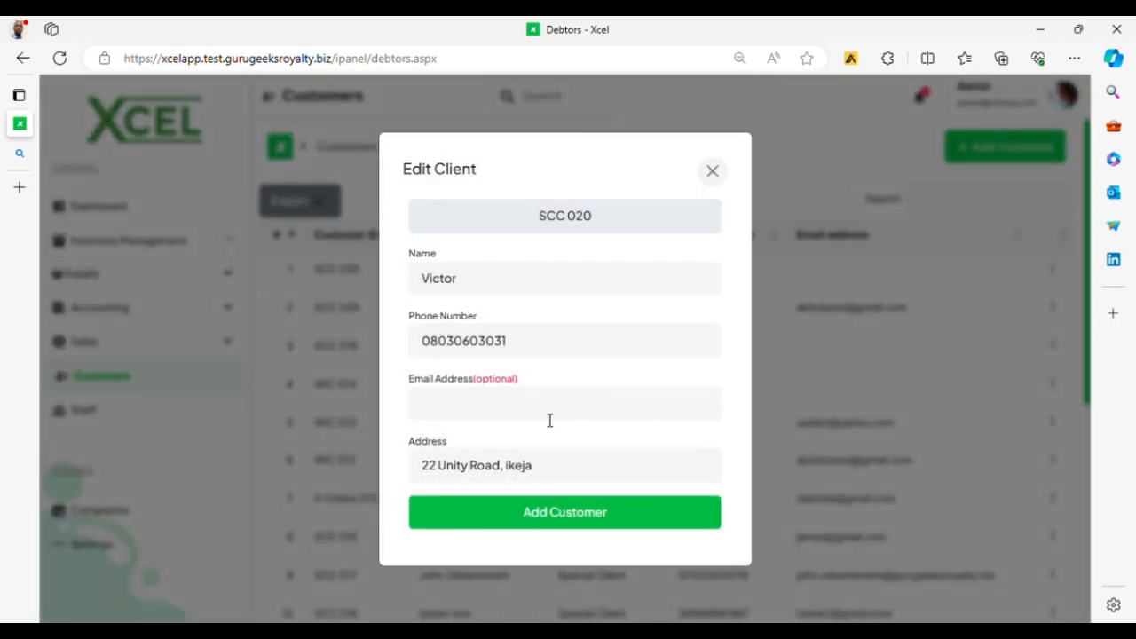
click(802, 336)
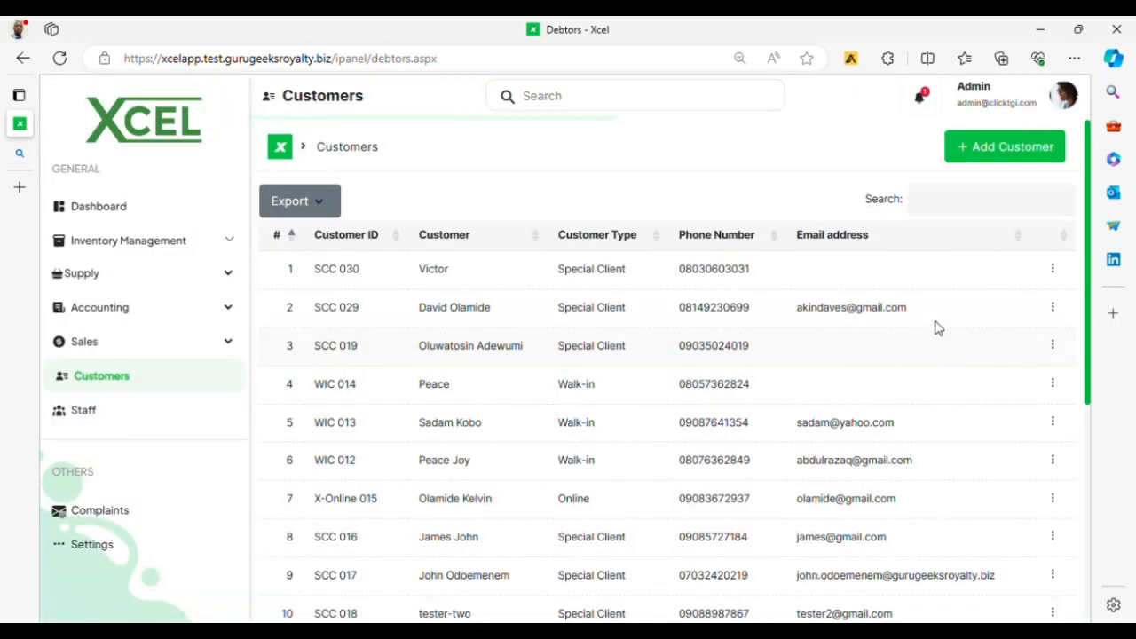
click(1053, 270)
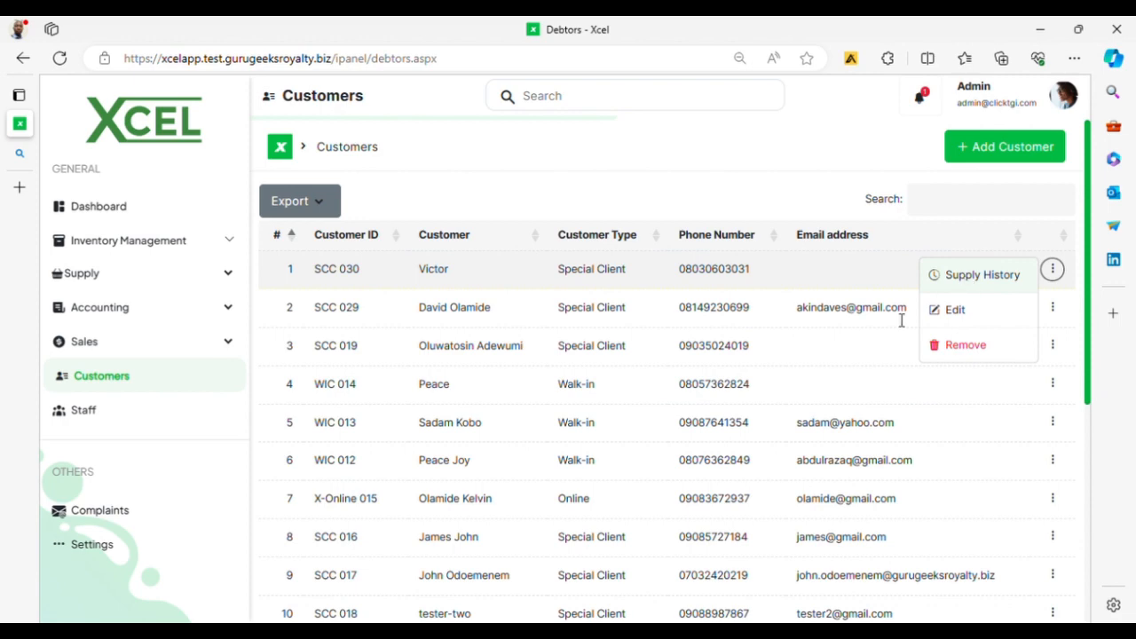
click(510, 480)
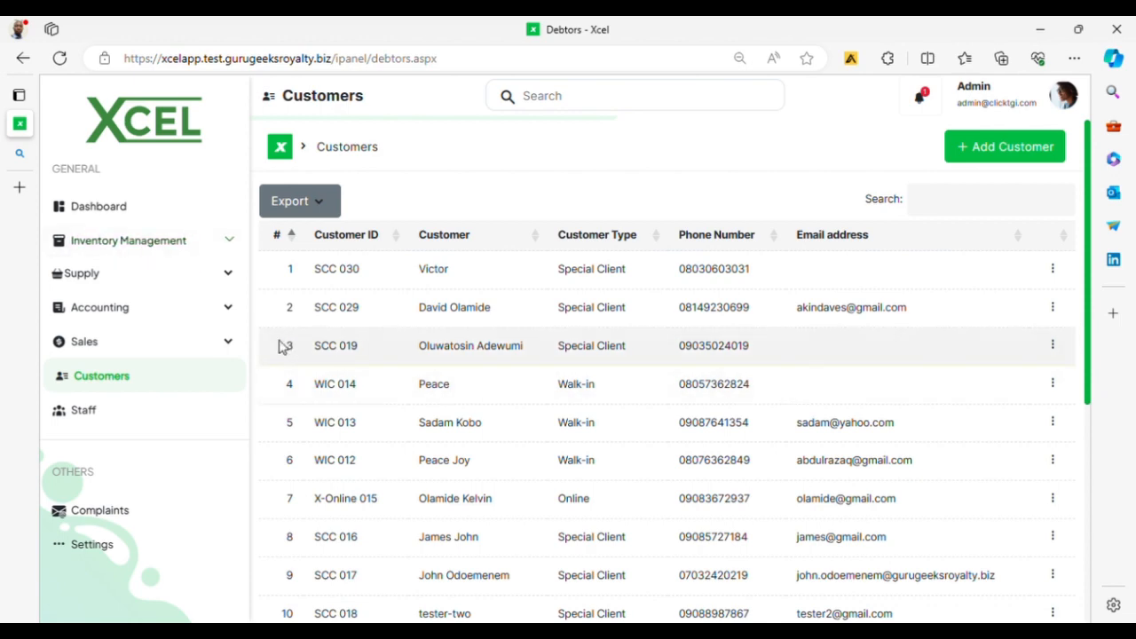
Step: Under Inventory Management, start a new inventory category named Hair Cream
click(195, 240)
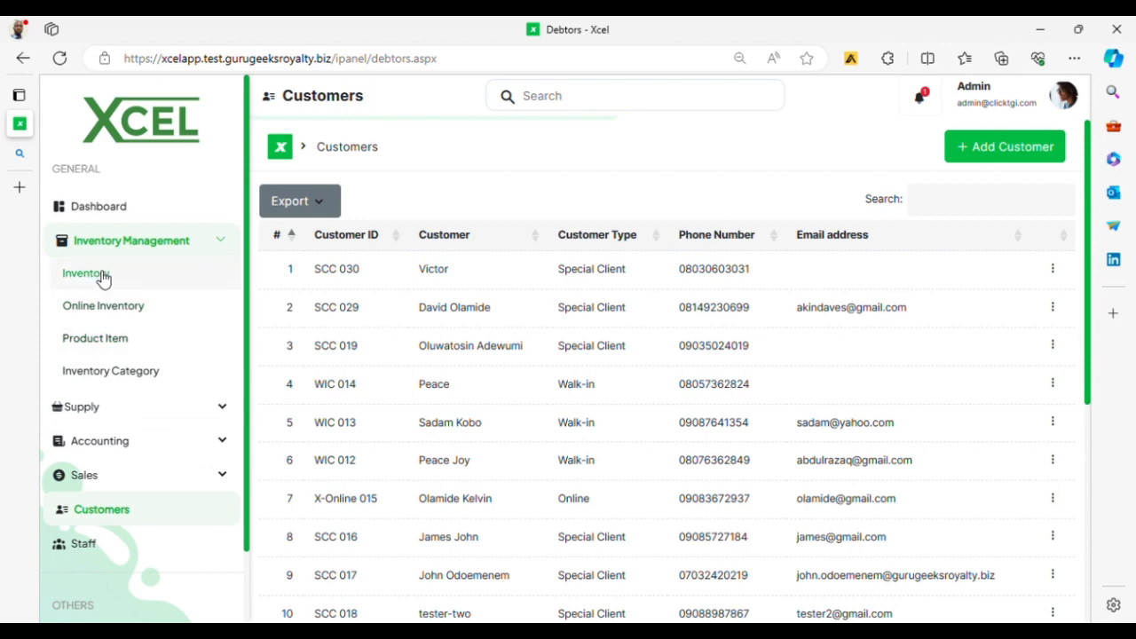
click(133, 379)
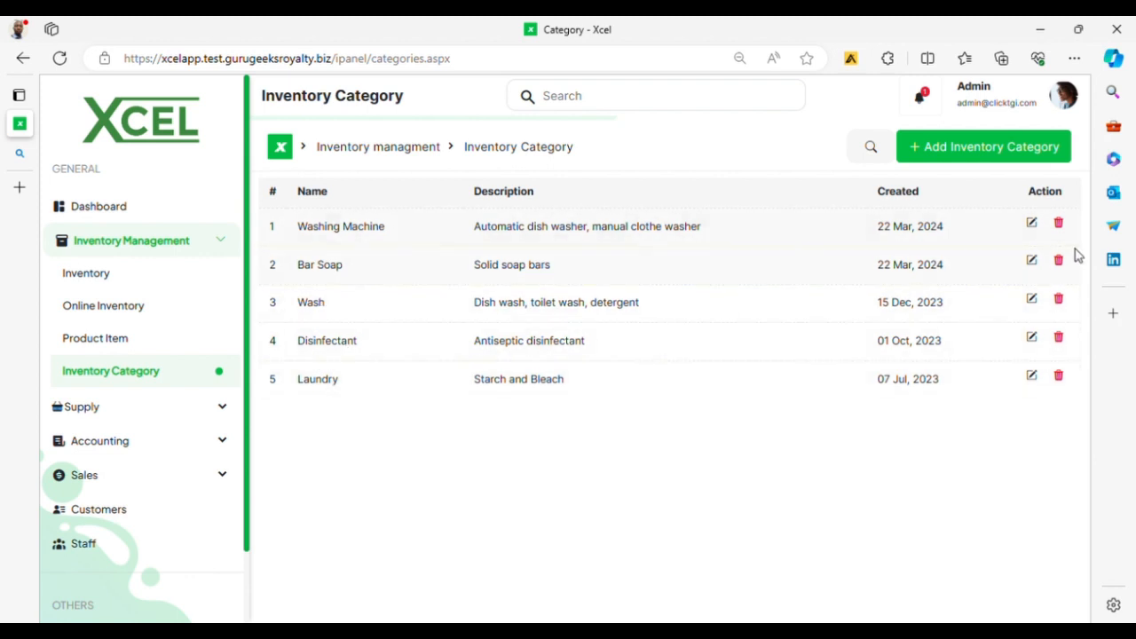
click(957, 147)
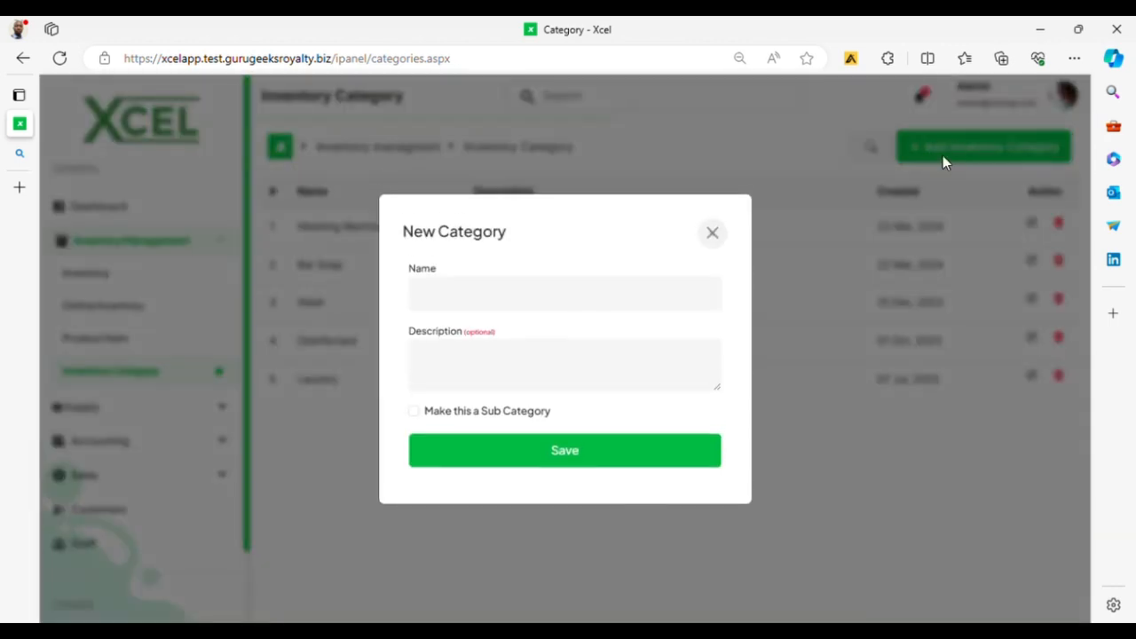
click(487, 304)
text(Hai)
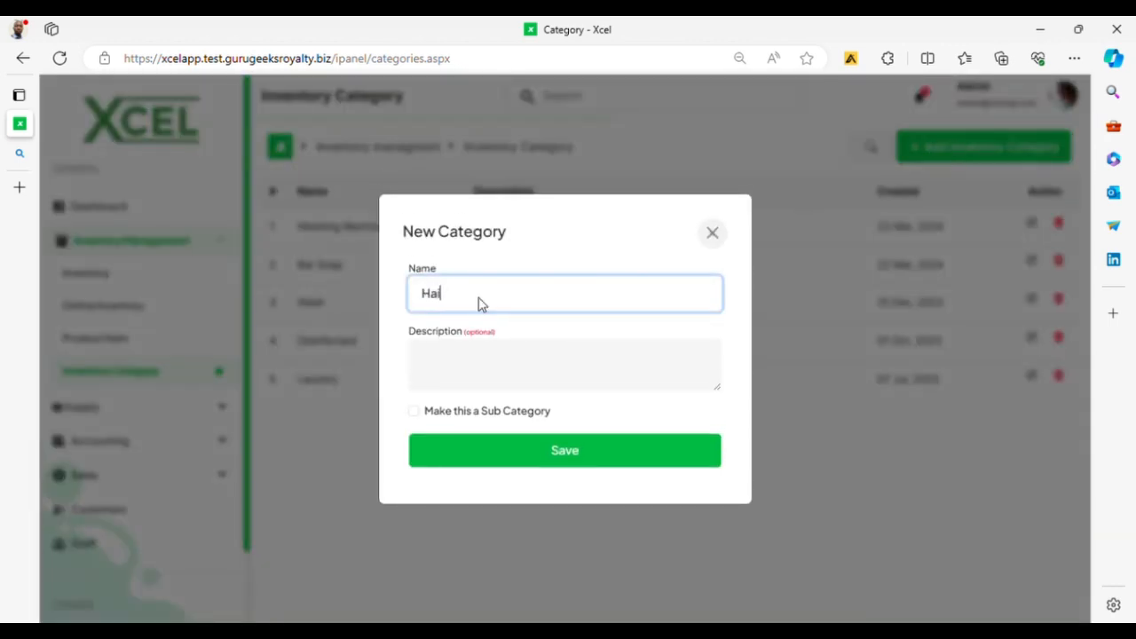
text(r Cream)
key(Tab)
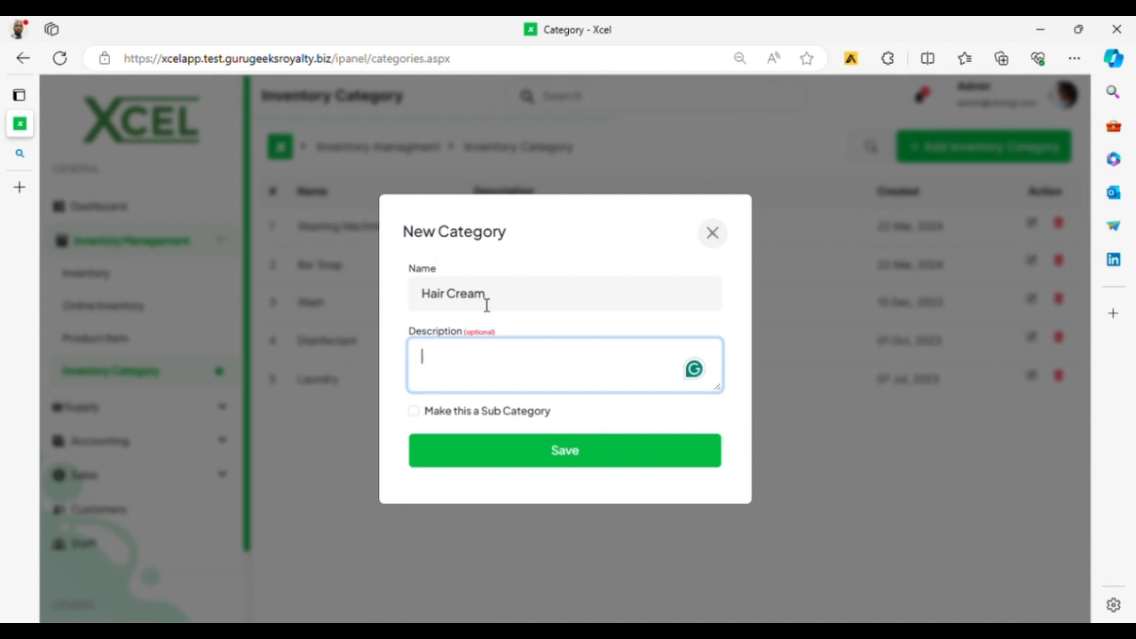
Step: Describe it as 'To make your hair healthy', save it, and open Product Items
text(To mal)
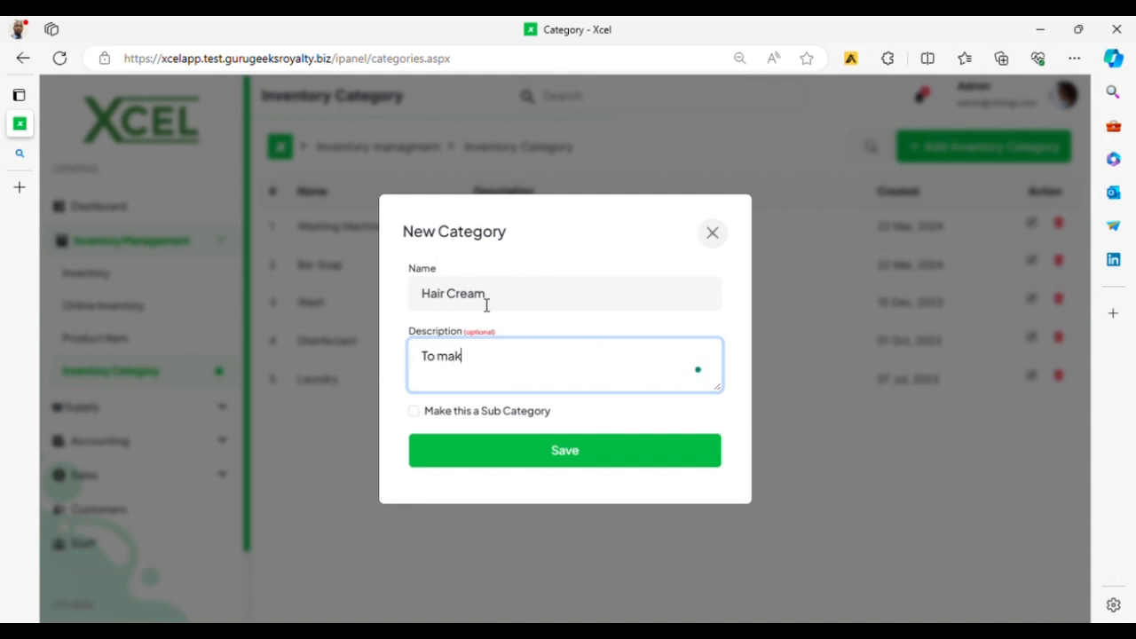
key(BackSpace)
key(BackSpace)
text(ake your hair haralthy)
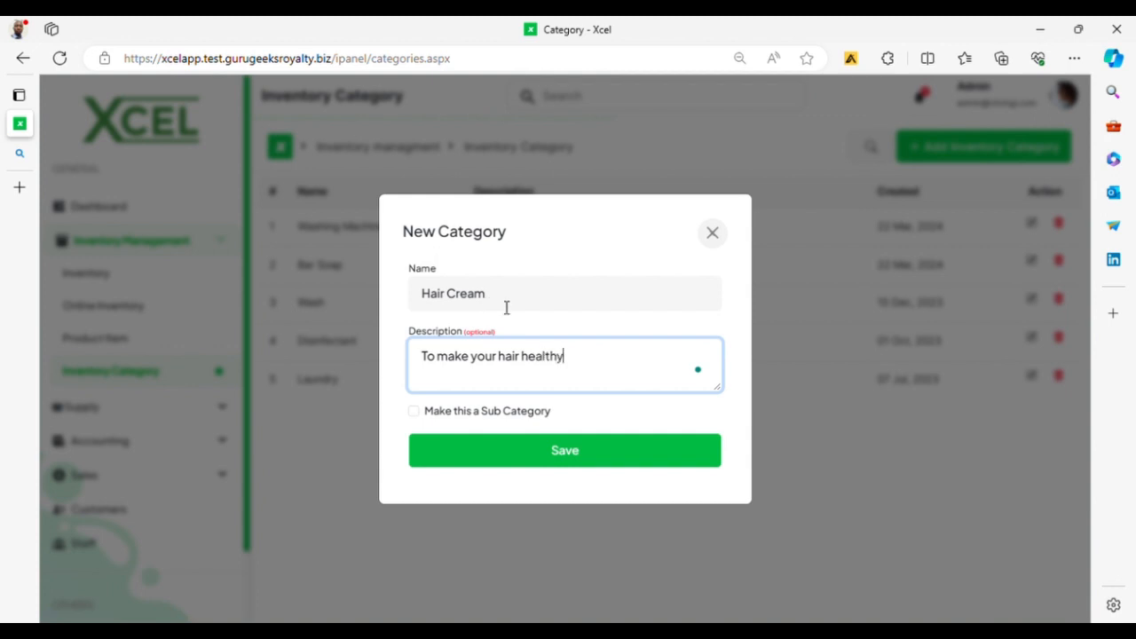
click(548, 464)
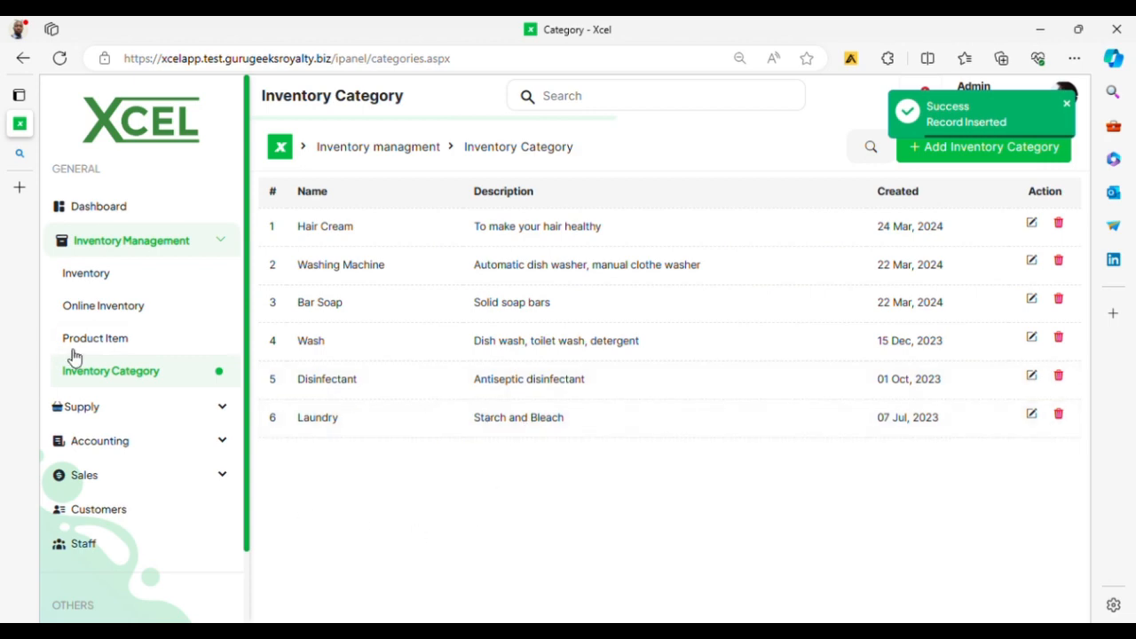
click(109, 349)
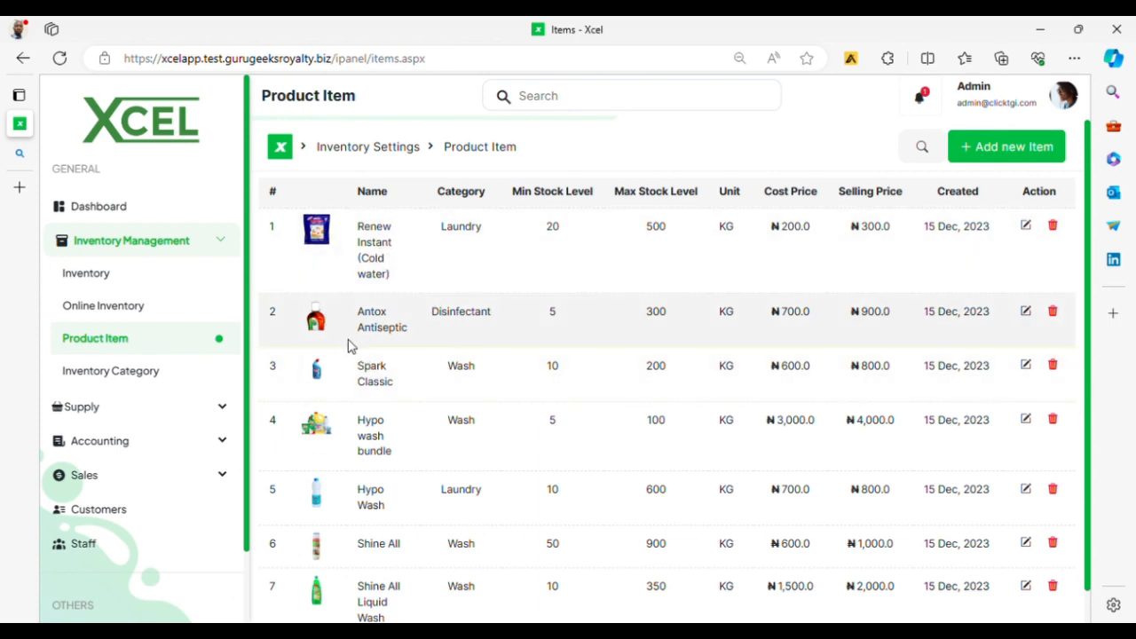
Step: Browse the product list and open a New Item form for Morgan Pomade, checking its category
scroll(348, 345, down, 1)
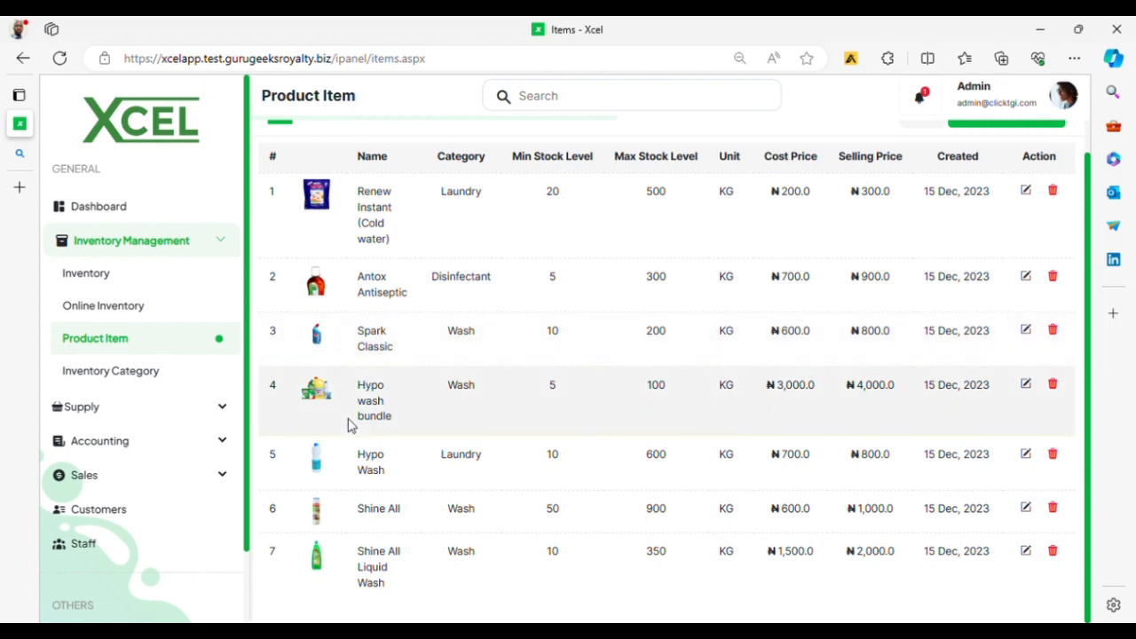
scroll(435, 501, up, 1)
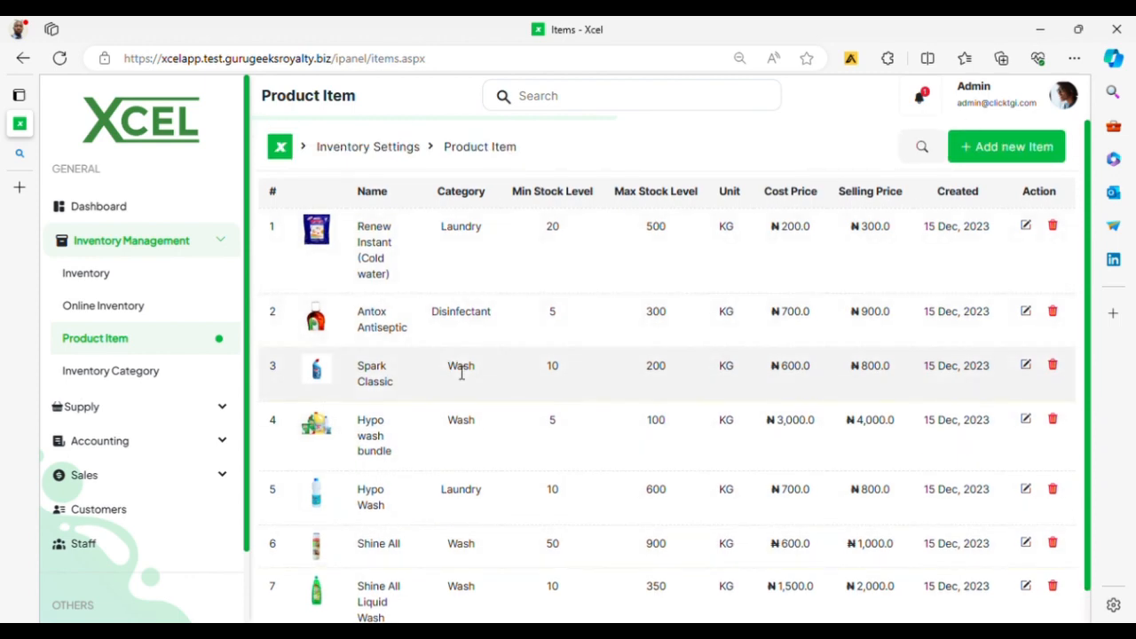
click(1001, 153)
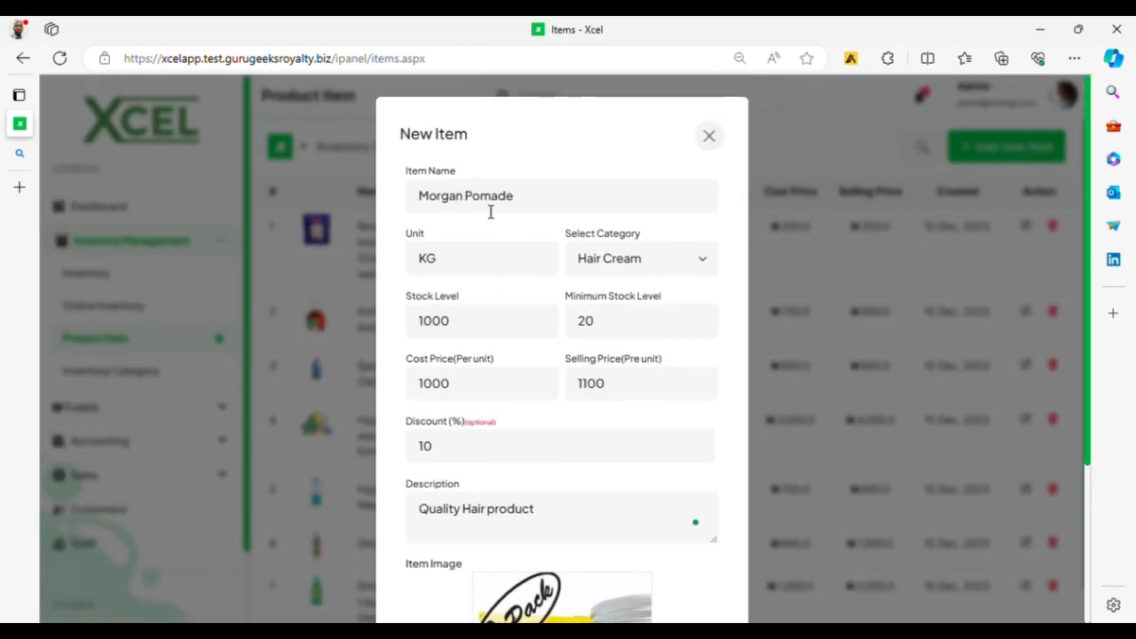
click(560, 205)
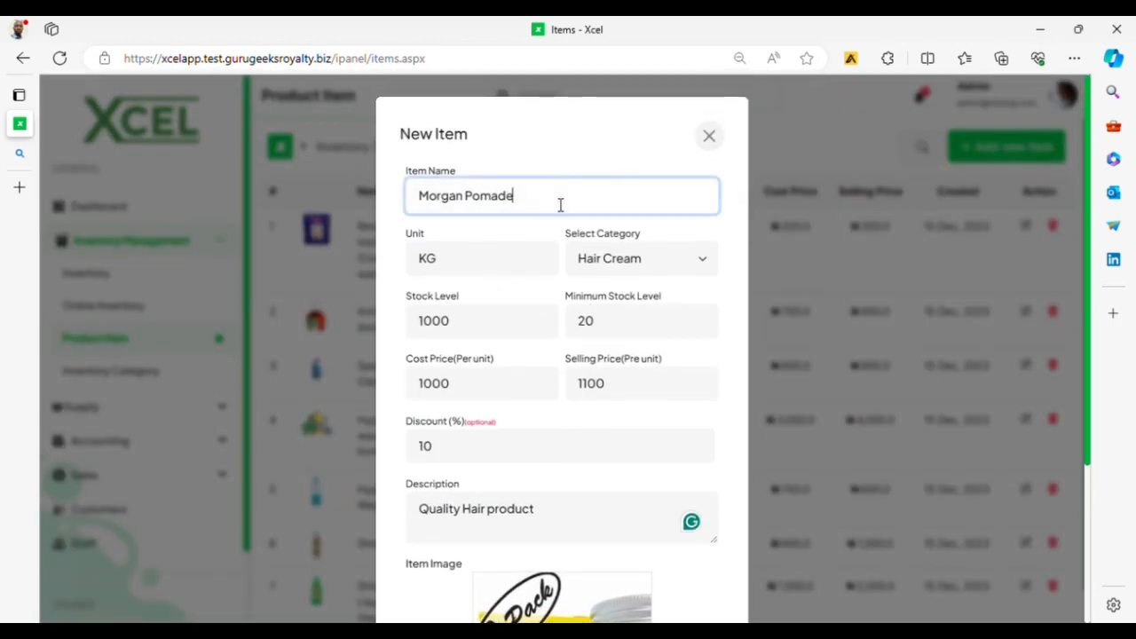
click(548, 422)
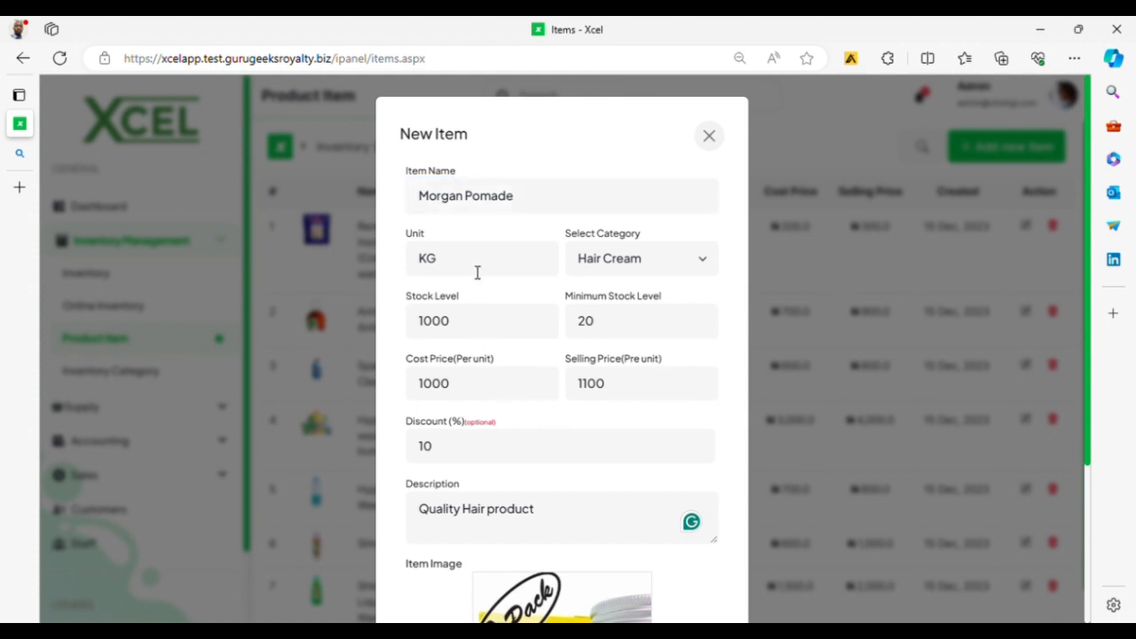
click(673, 262)
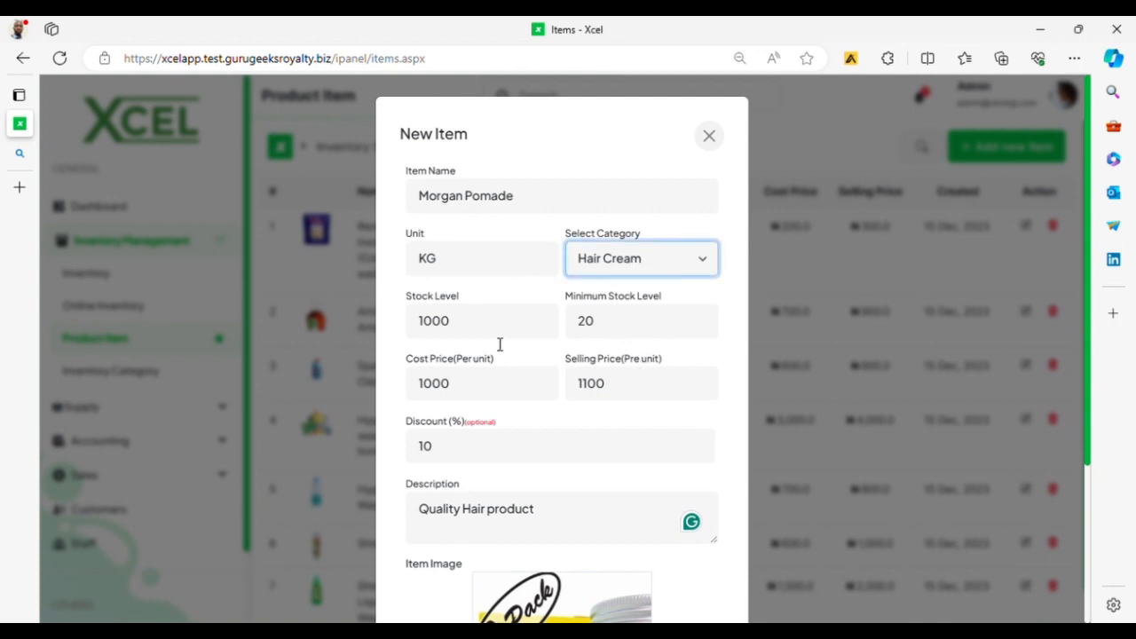
scroll(500, 346, down, 1)
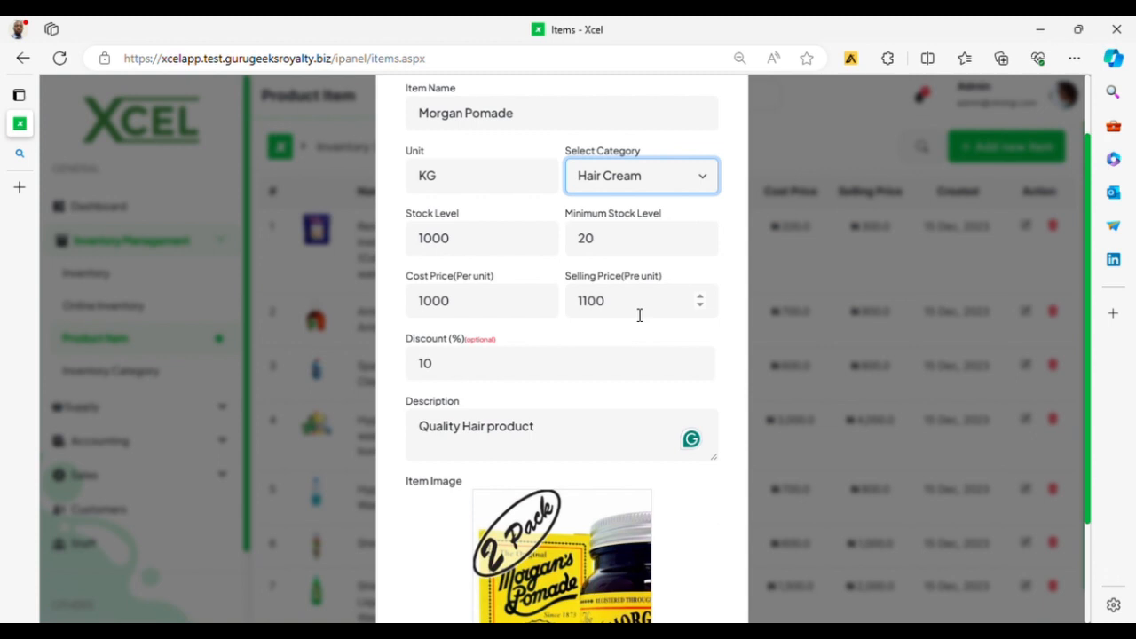
Step: Clear the Discount field and close the New Item form without saving
click(537, 379)
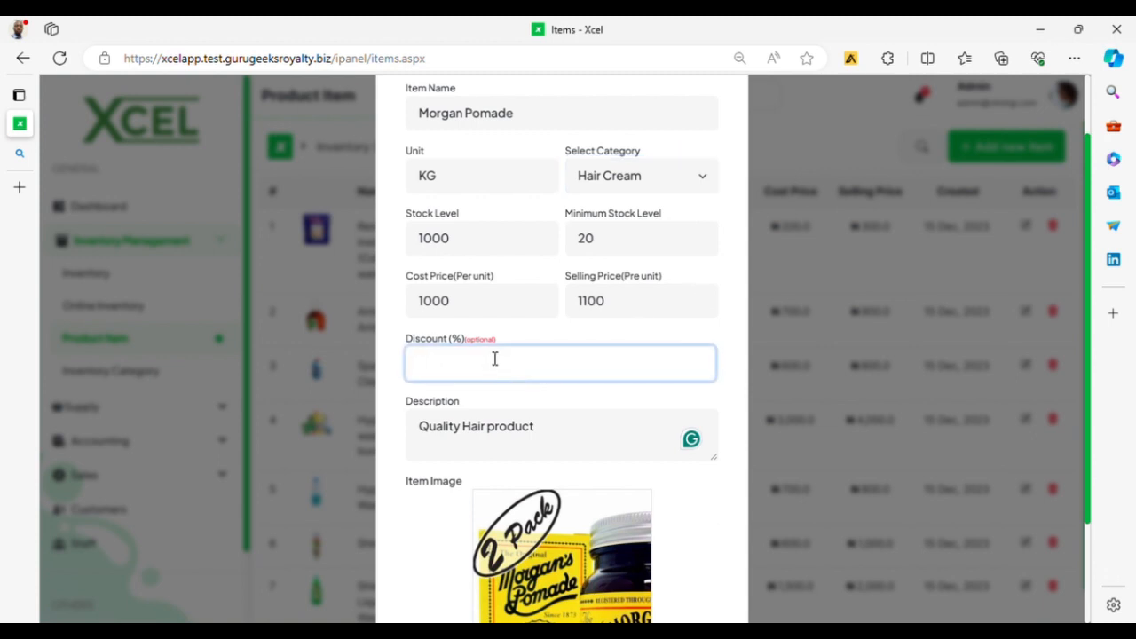
click(553, 328)
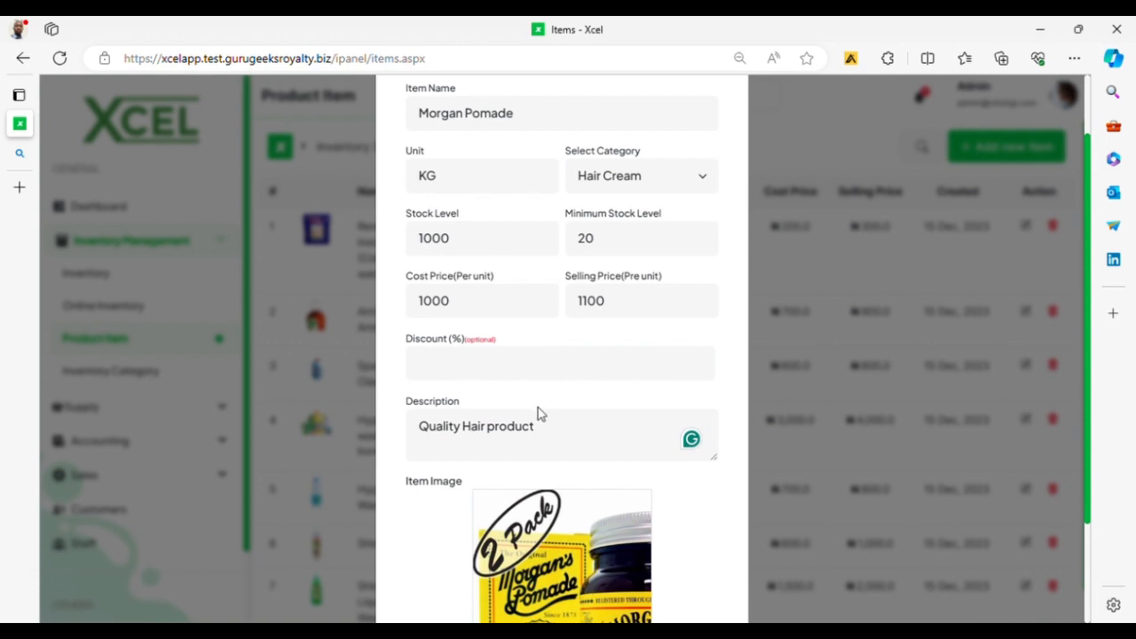
scroll(497, 444, down, 2)
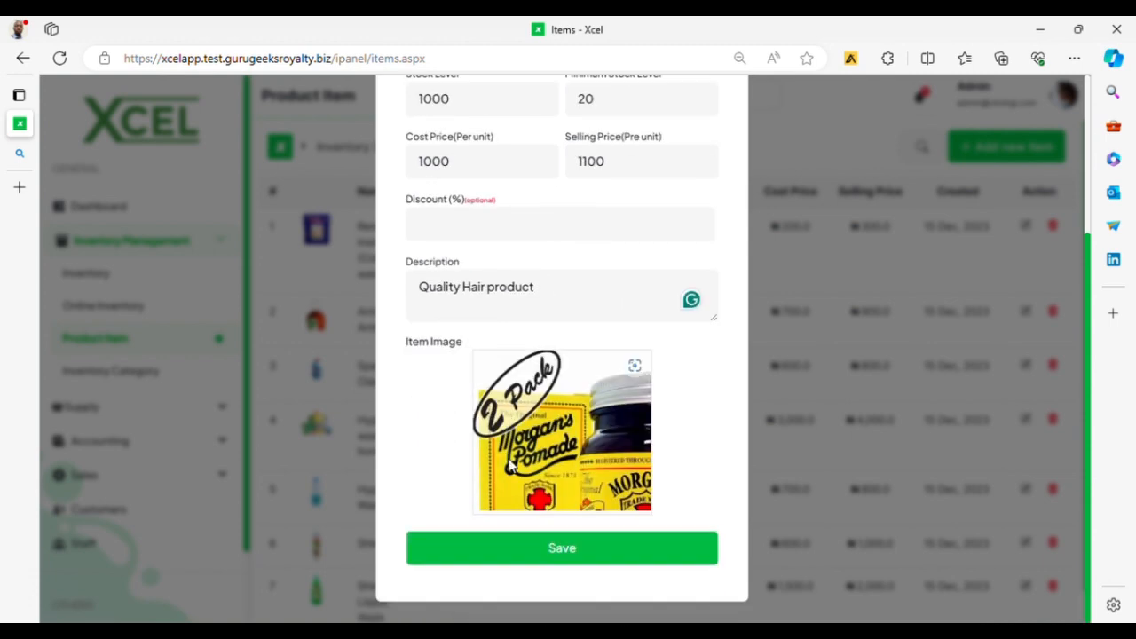
click(955, 413)
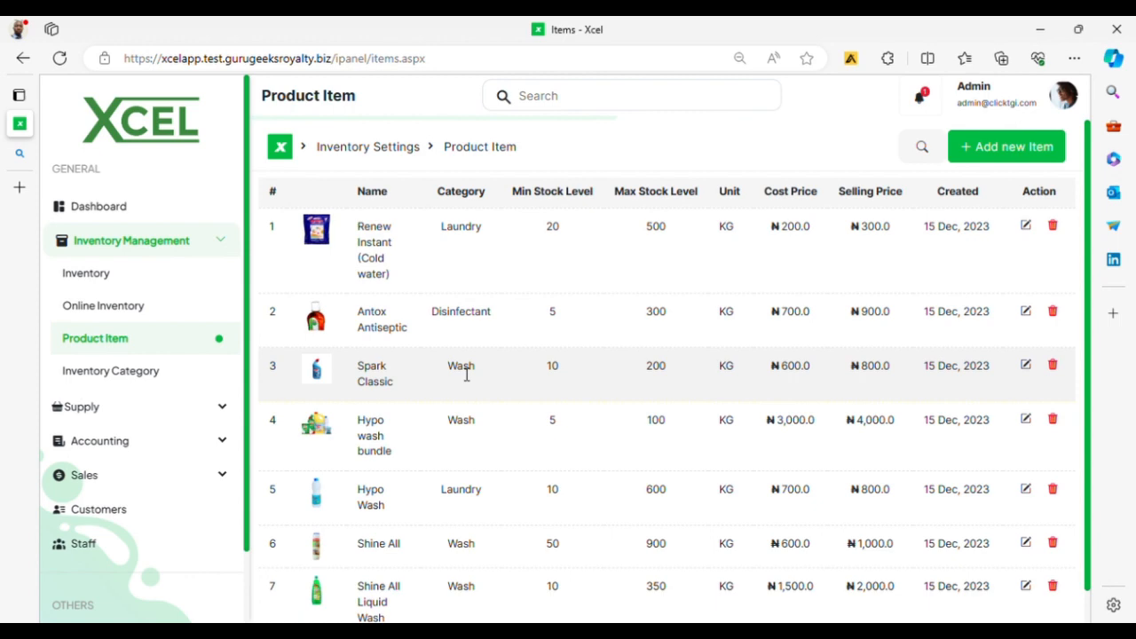
Step: Open Online Inventory and browse its products by category with discounts, prices and stock levels
click(127, 312)
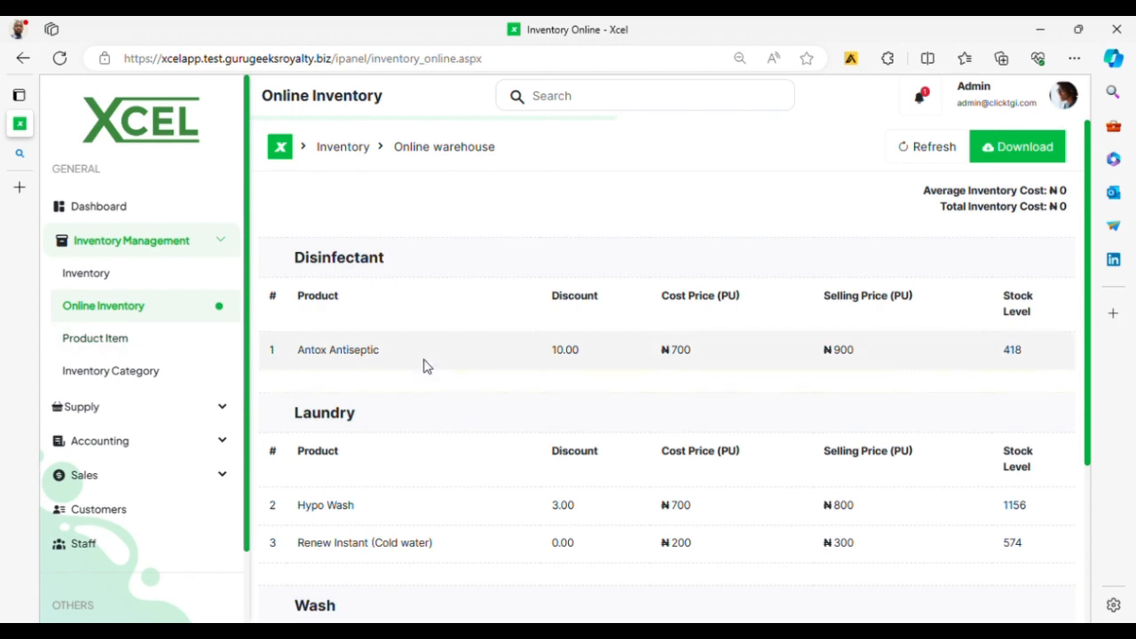
scroll(423, 372, down, 3)
scroll(426, 368, up, 3)
scroll(470, 368, down, 1)
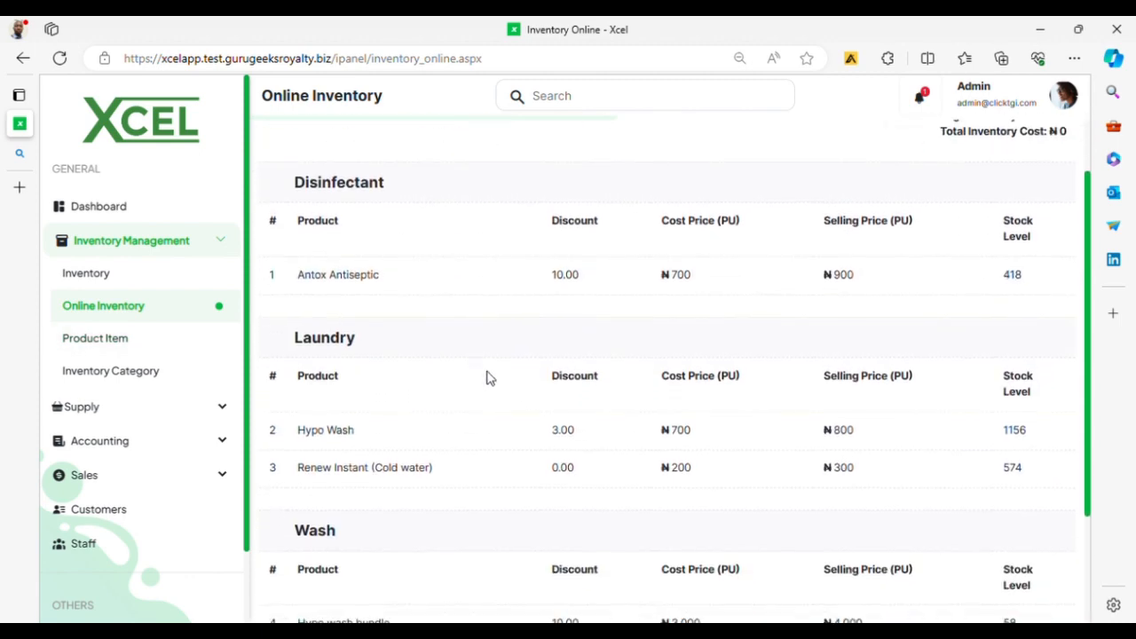
scroll(490, 375, down, 2)
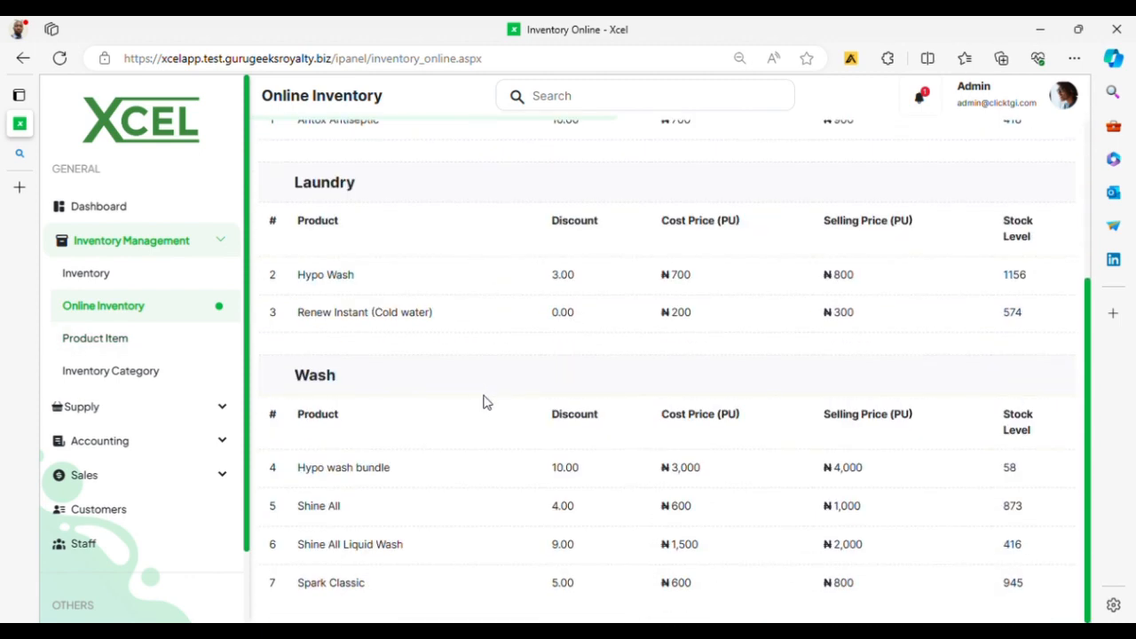
scroll(487, 402, up, 3)
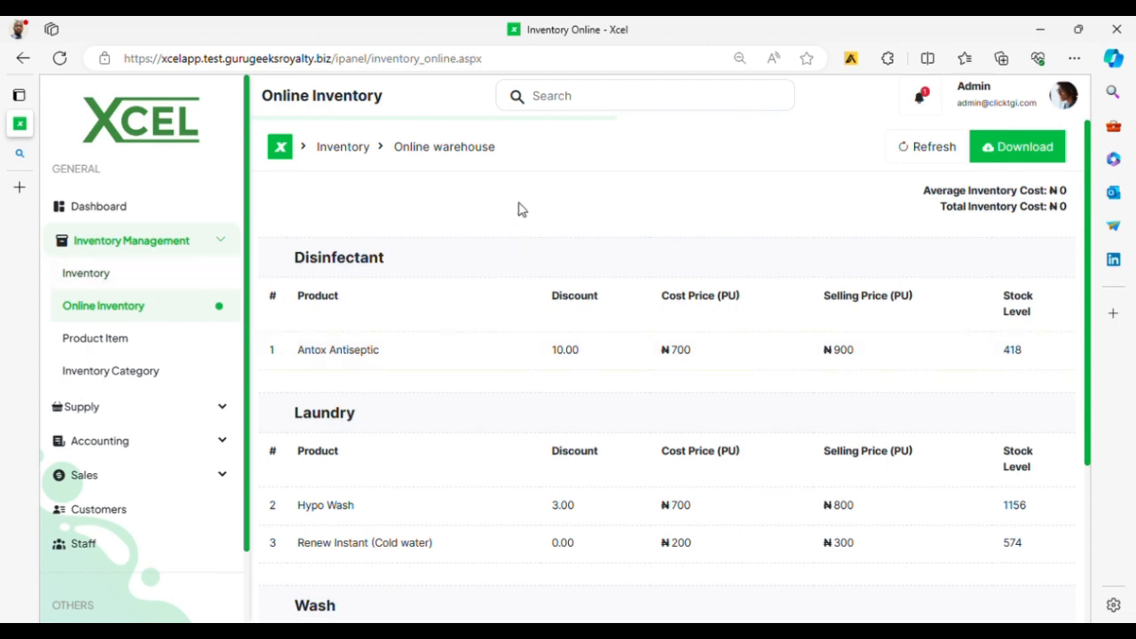
Step: Show the Sureplug outlet's inventory with prices and zero stock, then collapse Inventory Management
click(106, 280)
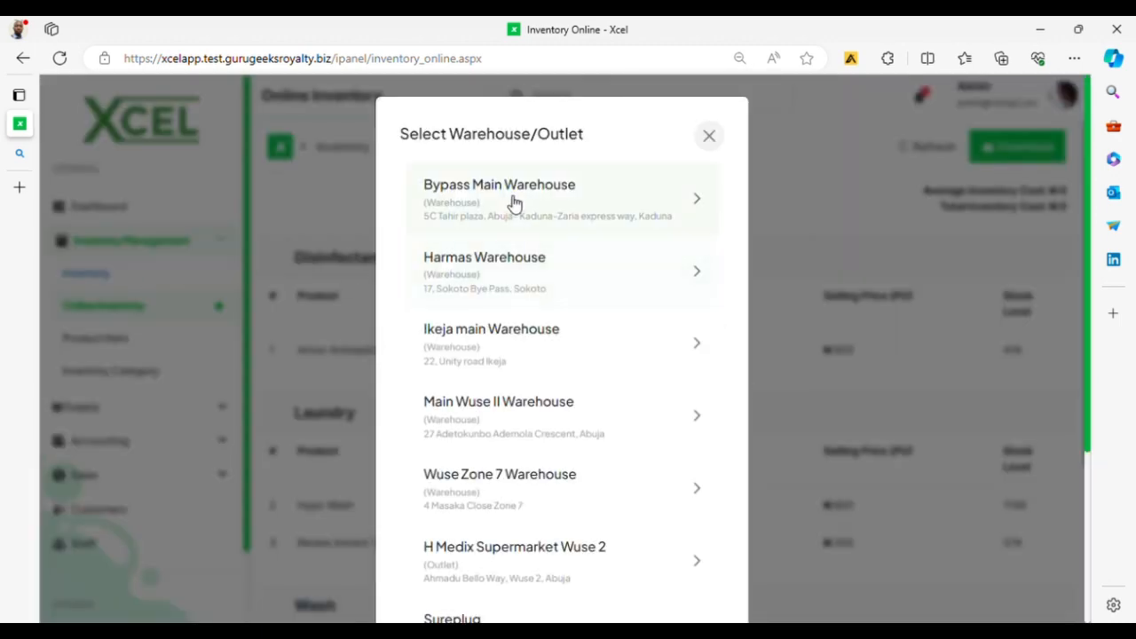
scroll(541, 339, down, 2)
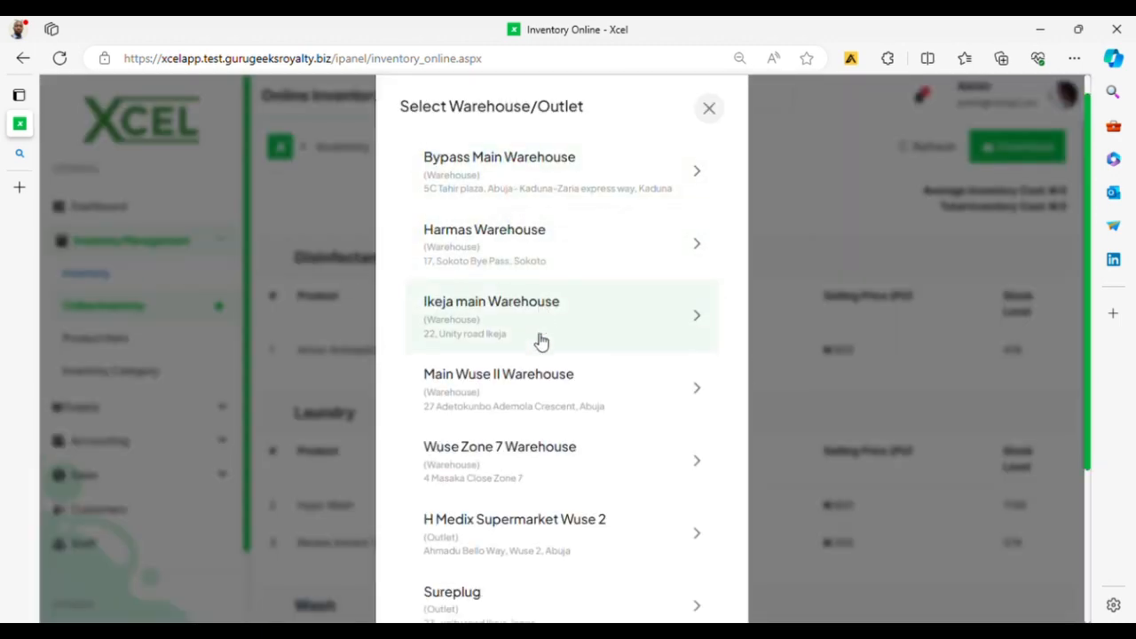
scroll(548, 346, up, 2)
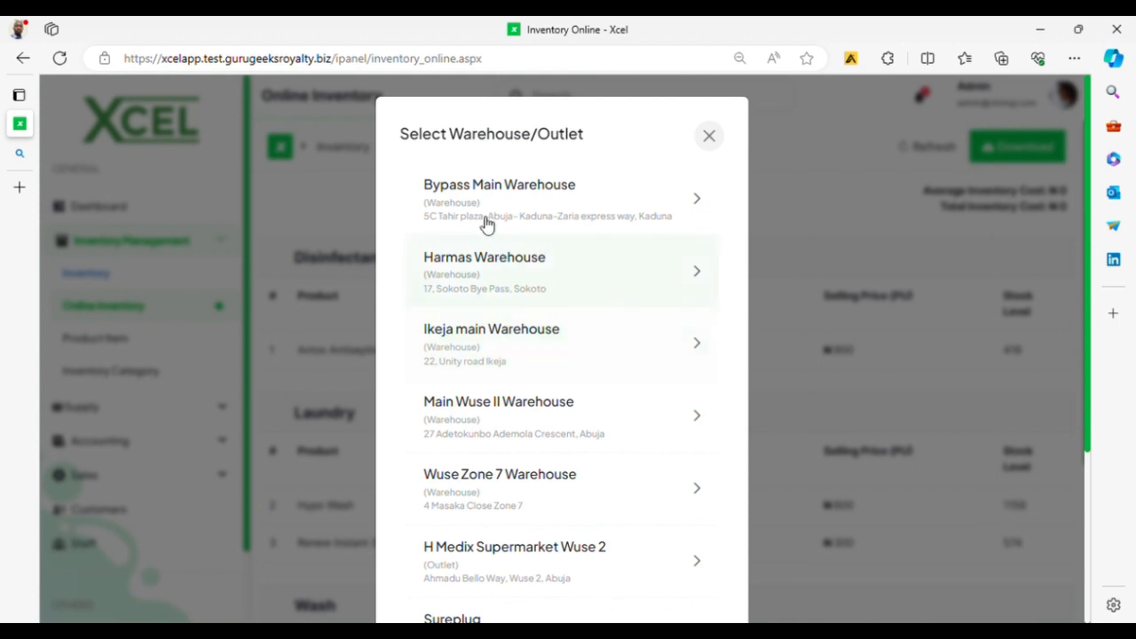
scroll(497, 269, down, 3)
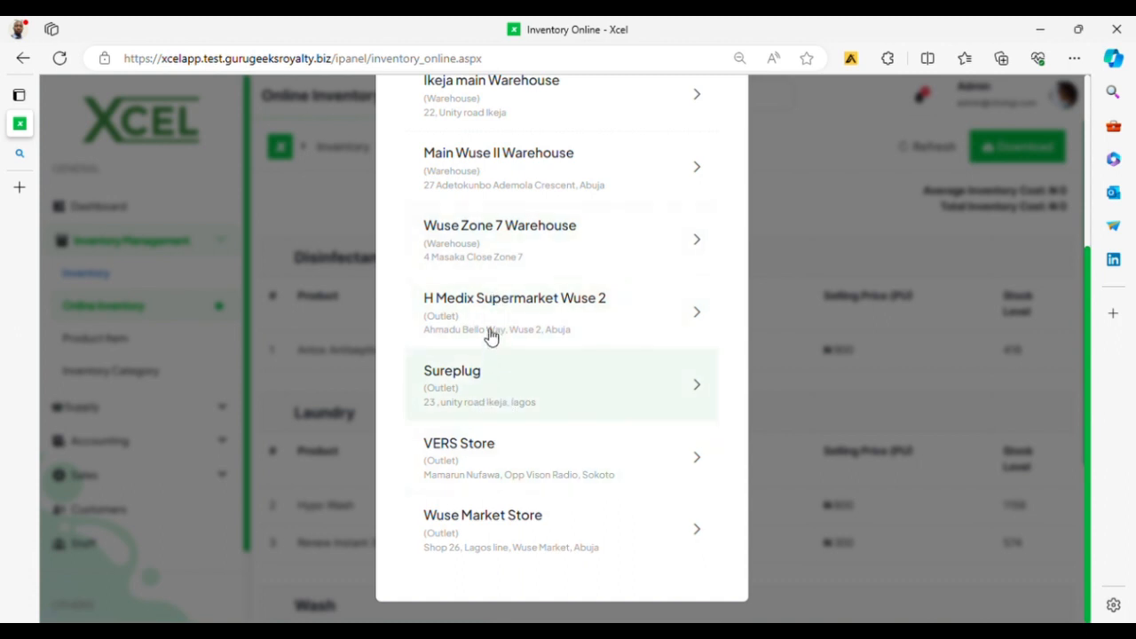
click(496, 390)
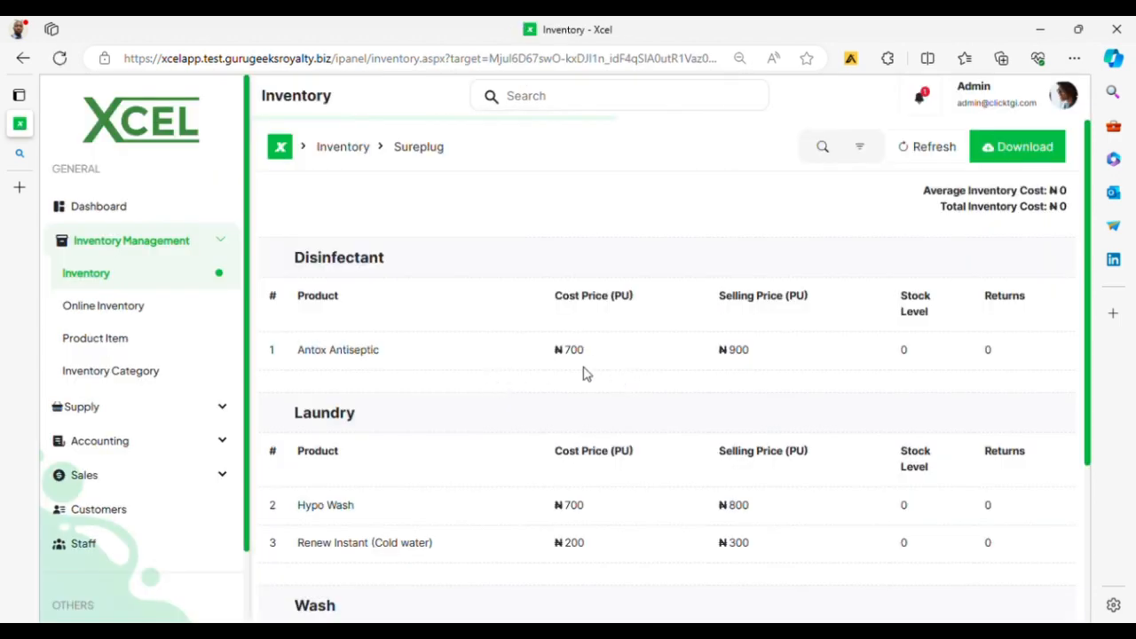
scroll(609, 386, down, 3)
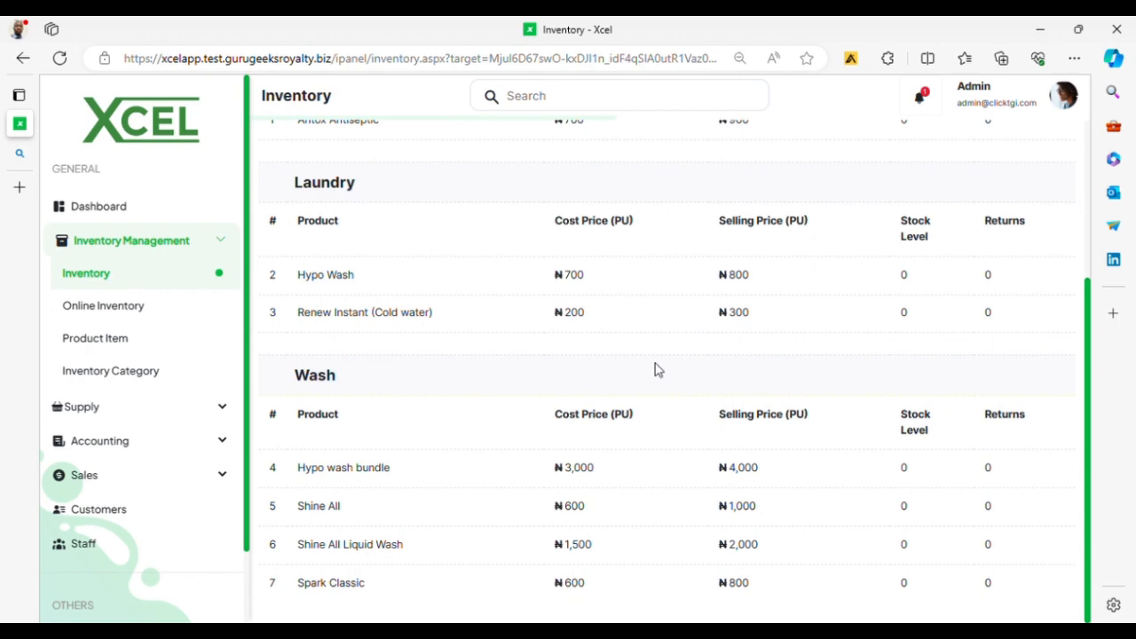
scroll(654, 370, up, 3)
scroll(654, 371, down, 3)
scroll(654, 370, up, 3)
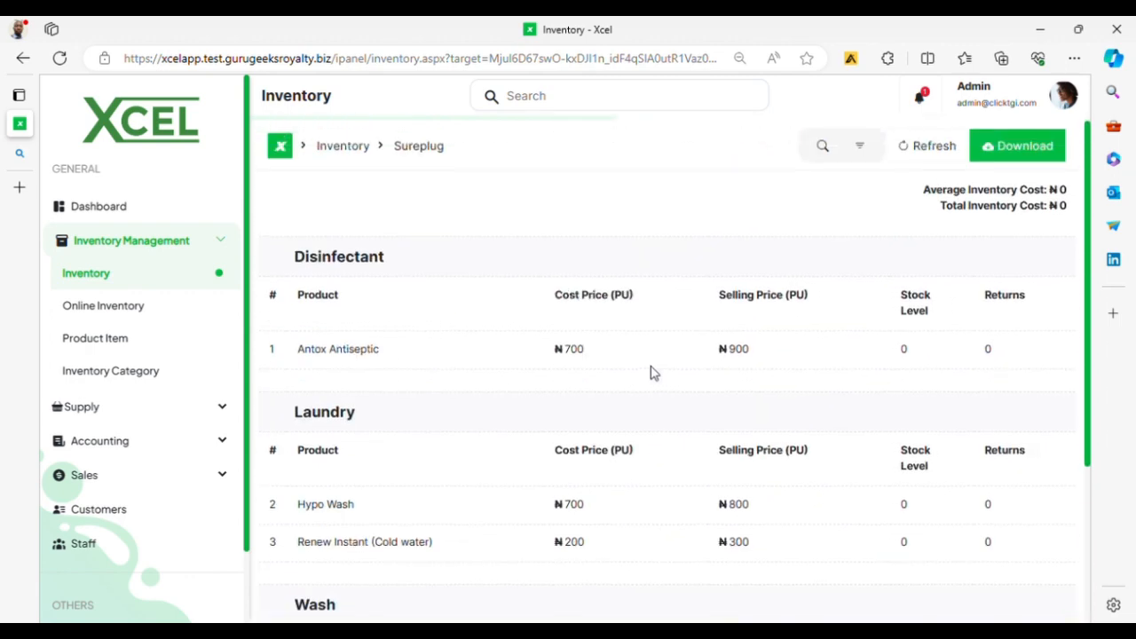
click(225, 246)
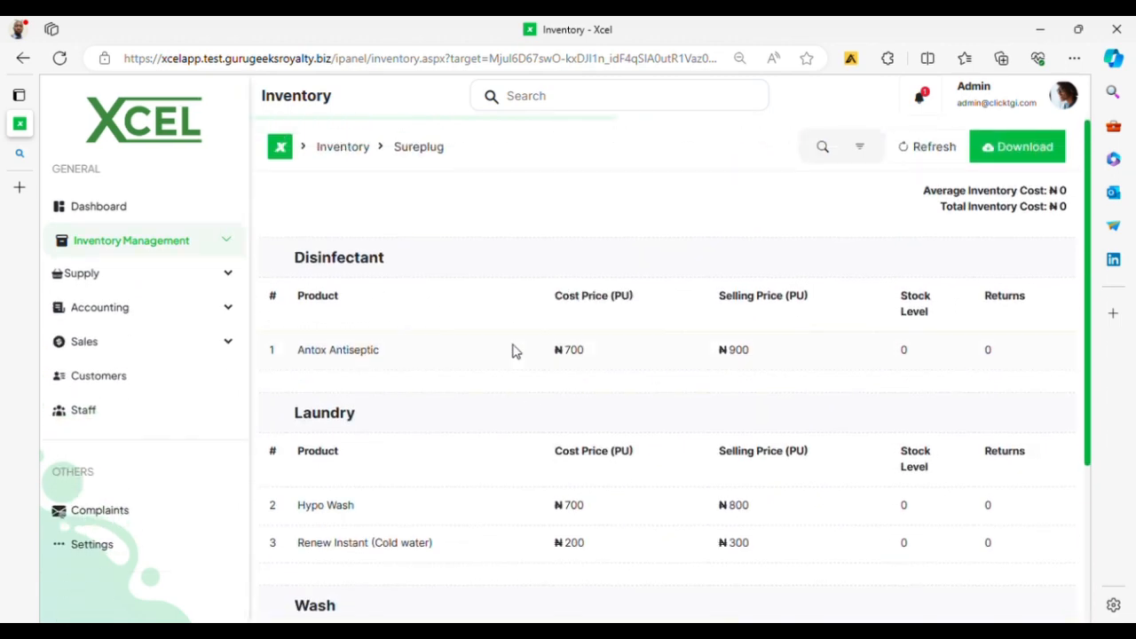
Step: Open Supply Products and start a new supply, ID 10010010, dated 24/03/2024
click(215, 277)
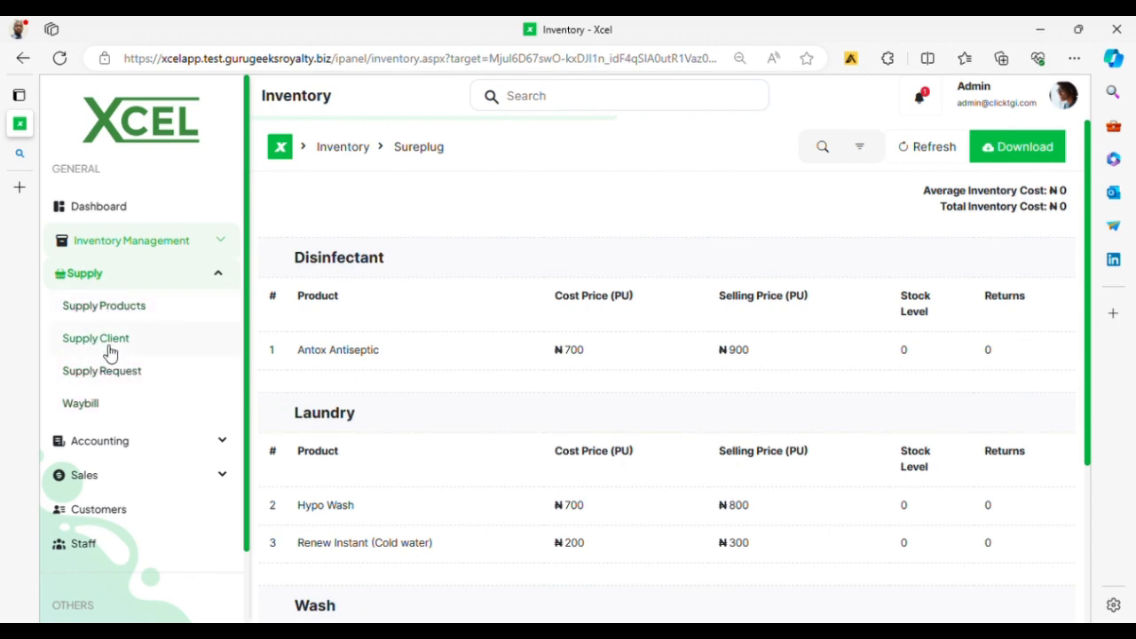
click(100, 313)
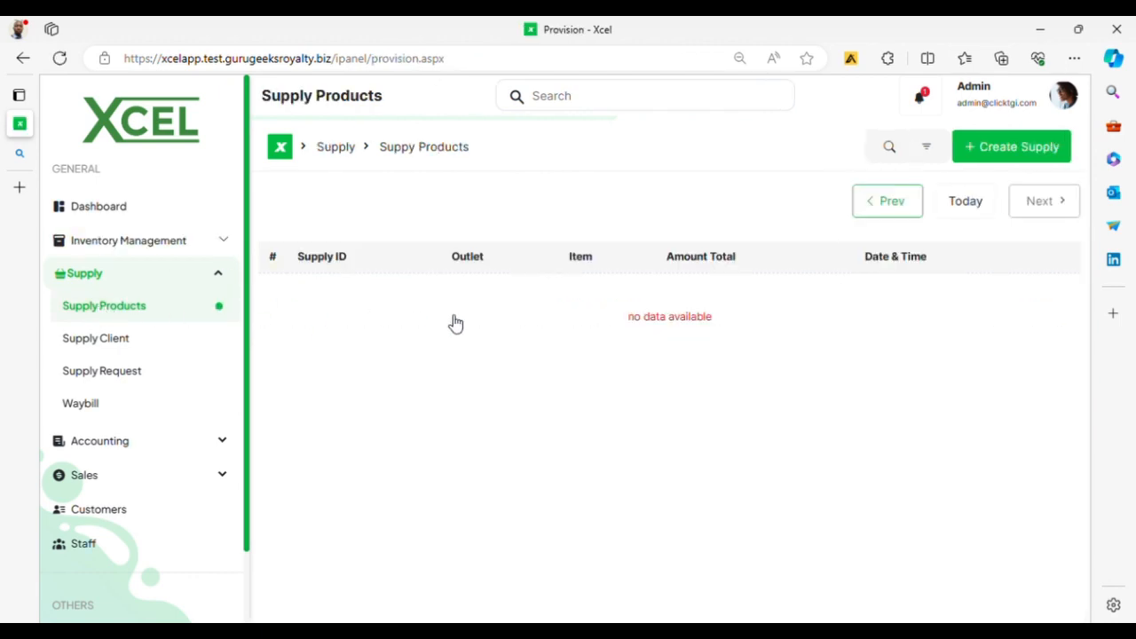
click(1012, 150)
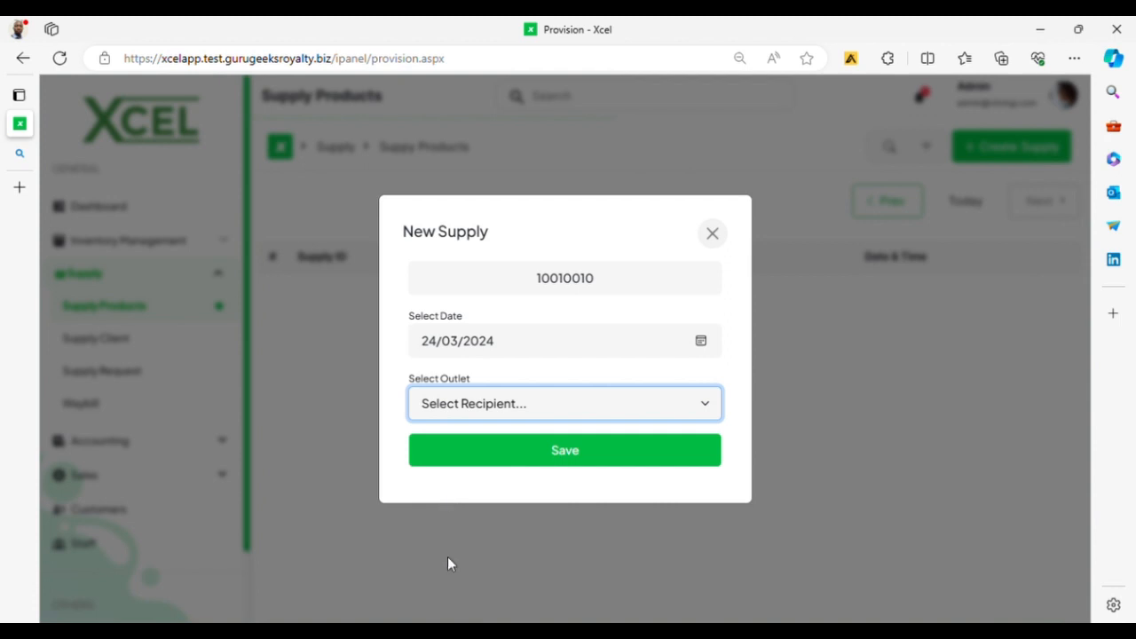
Step: Choose Sureplug as the outlet and save the new supply's opening details
key(Down)
click(551, 463)
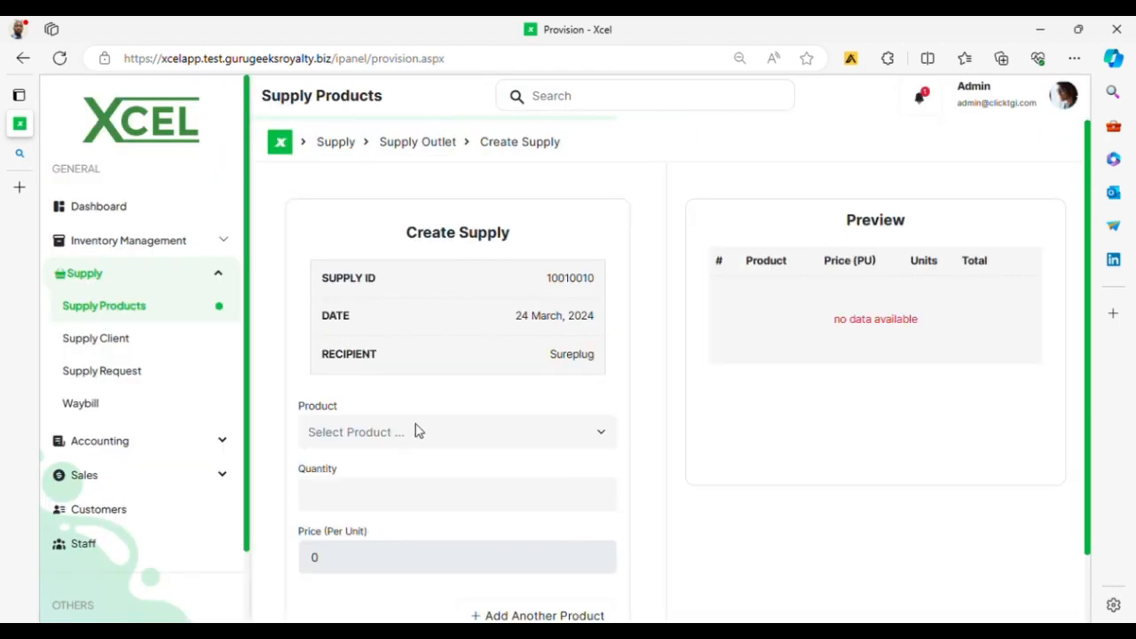
scroll(436, 452, down, 1)
click(463, 424)
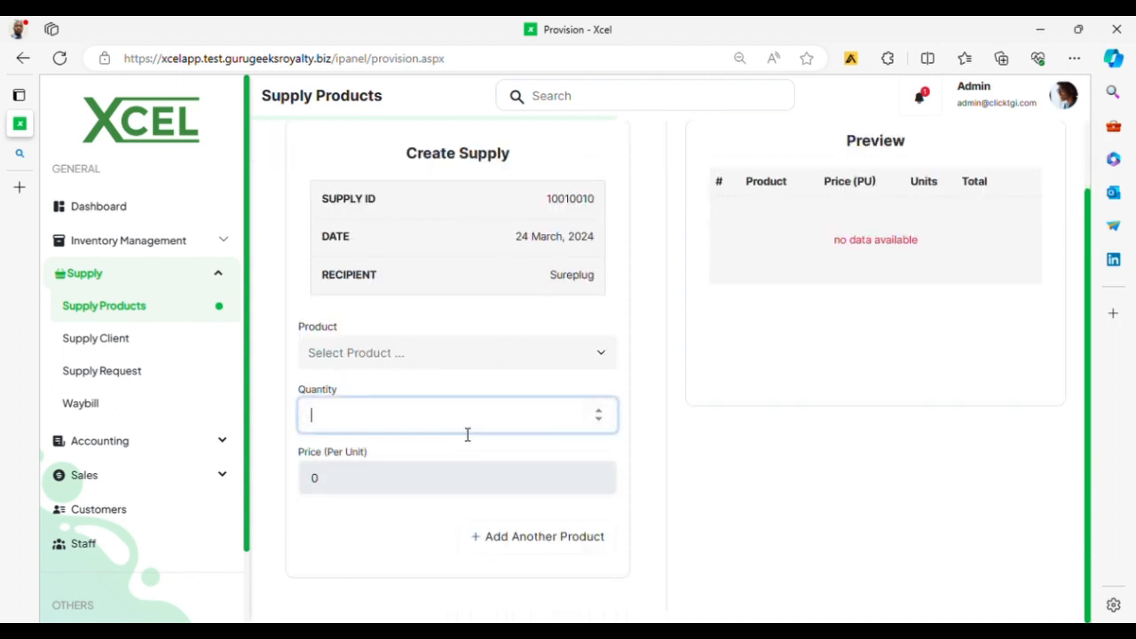
Step: Add 200 Antox Antiseptic (₦180,000) to the Sureplug supply, then go to Supply Client
click(469, 365)
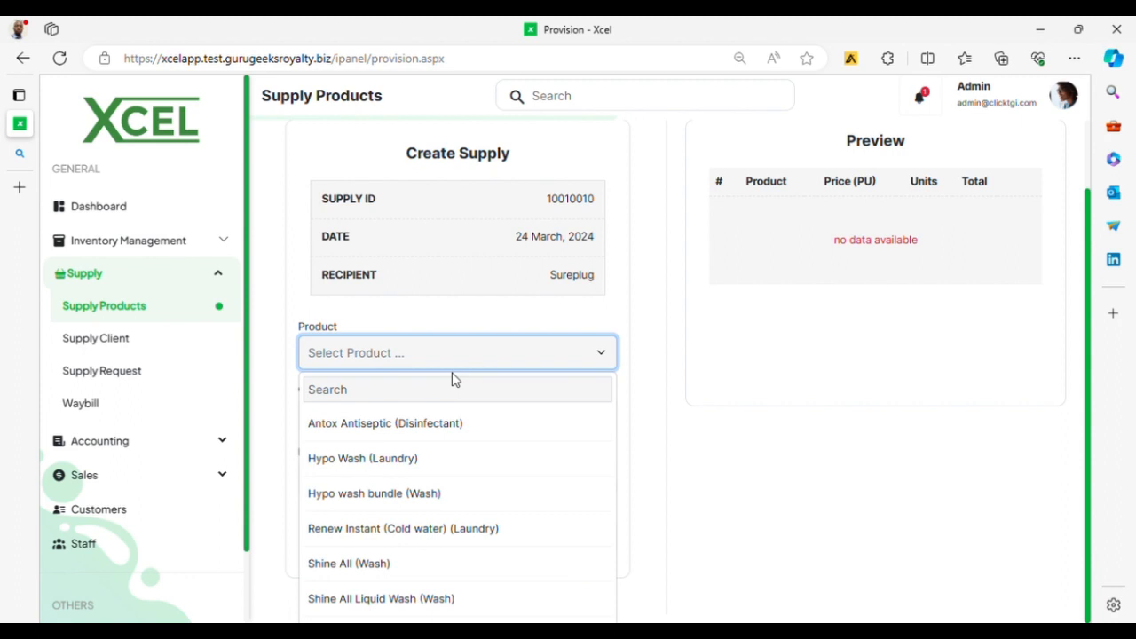
click(430, 422)
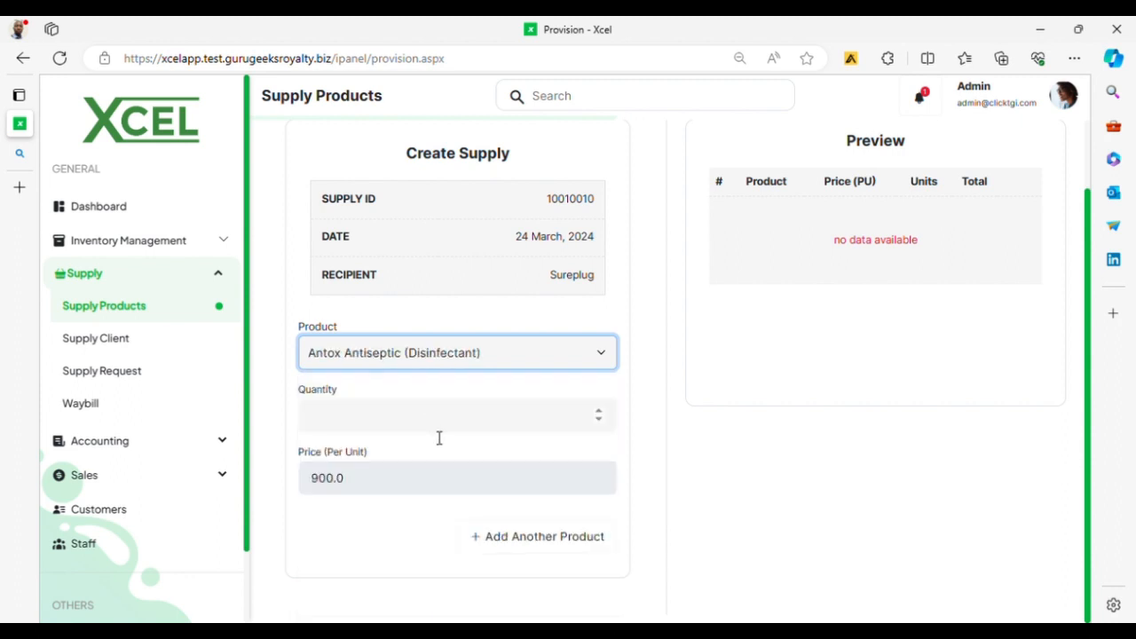
click(438, 435)
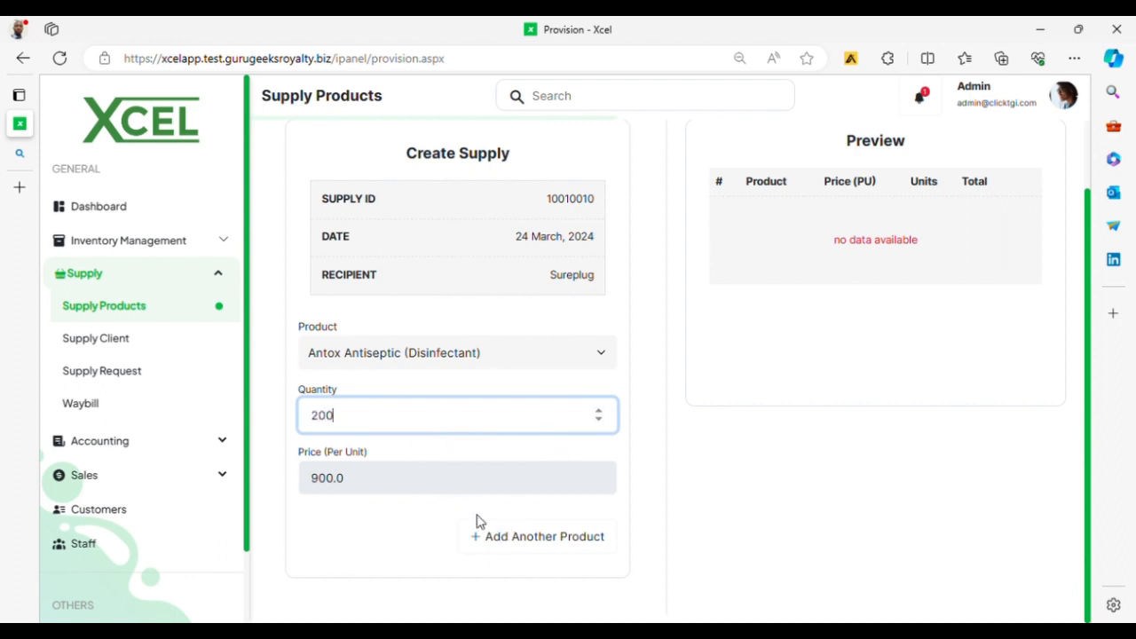
click(516, 546)
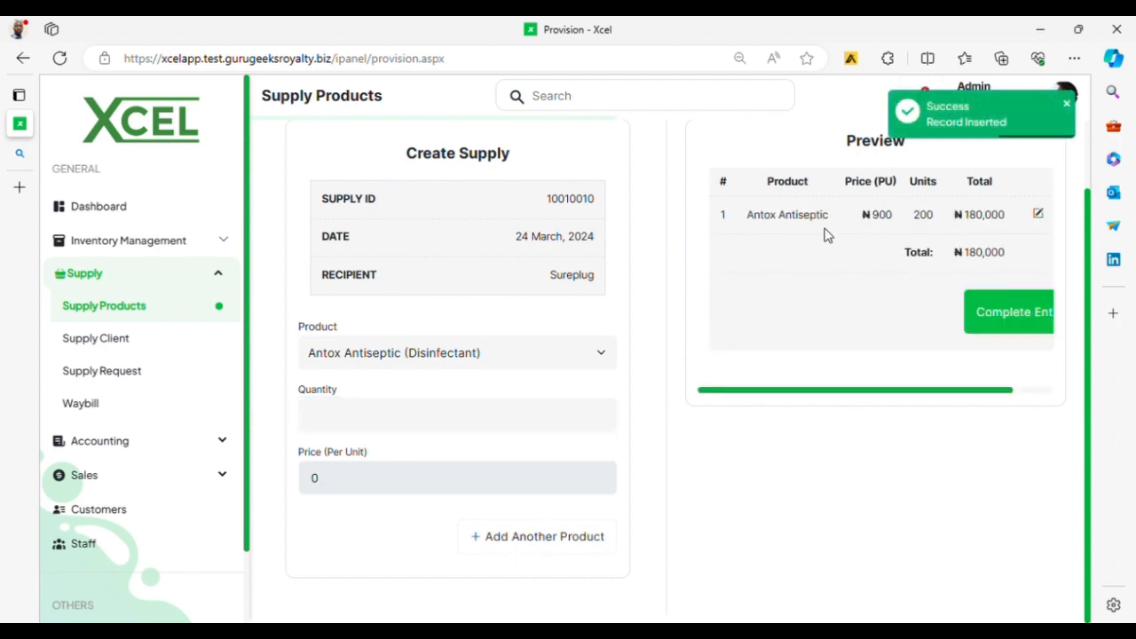
scroll(824, 265, right, 1)
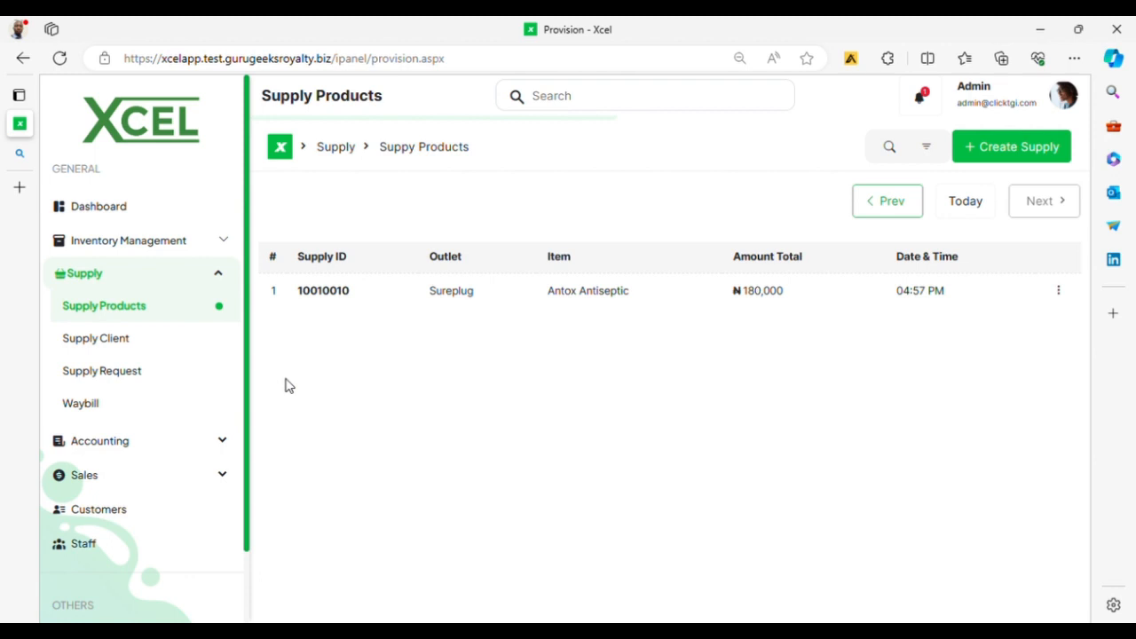
click(142, 342)
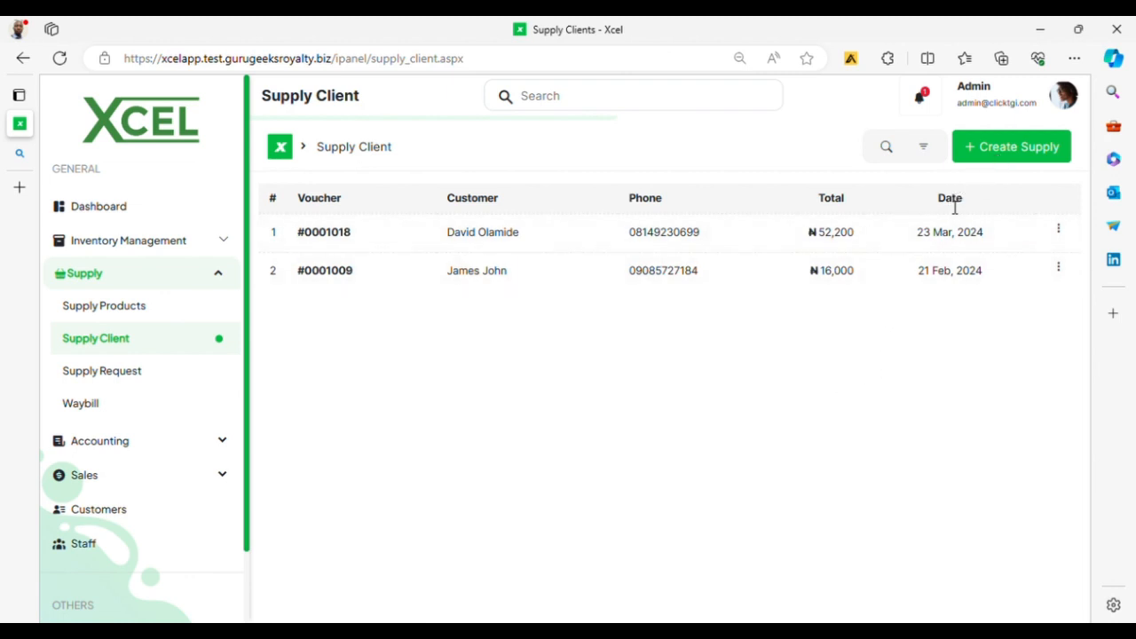
Step: Start a client supply for the chosen customer and select Antox Antiseptic at 900.0 per unit
click(1004, 149)
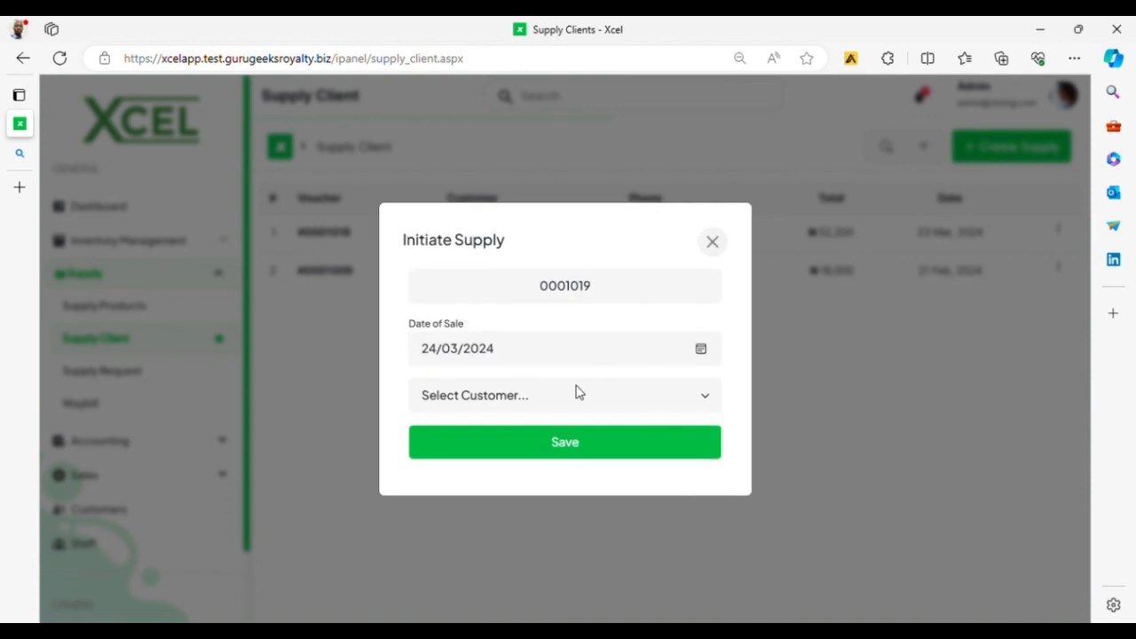
click(526, 396)
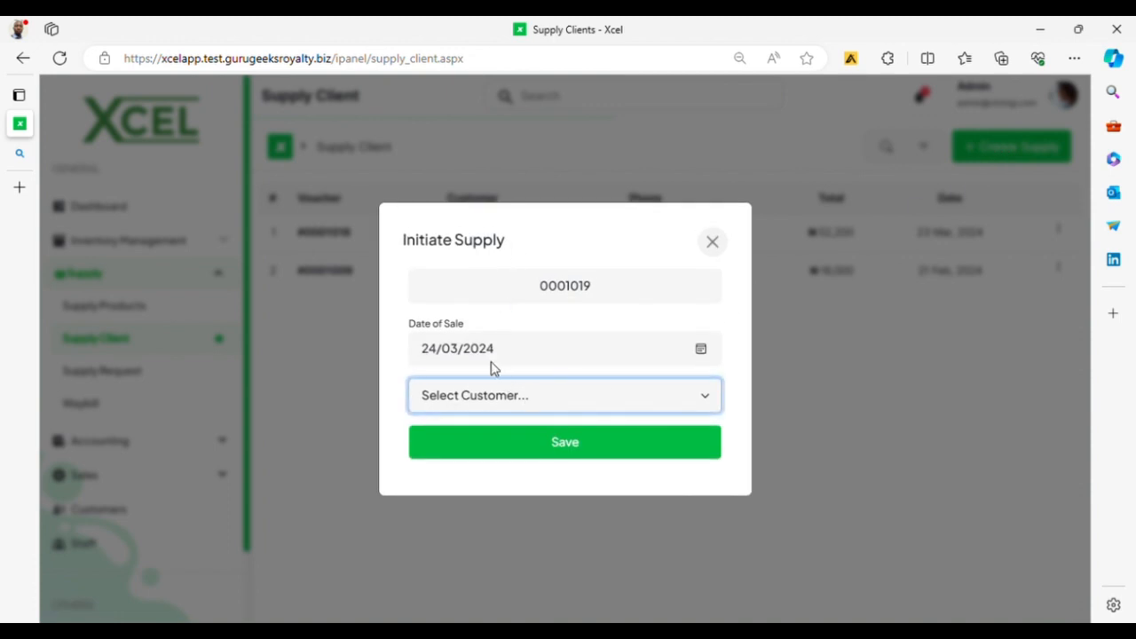
click(499, 371)
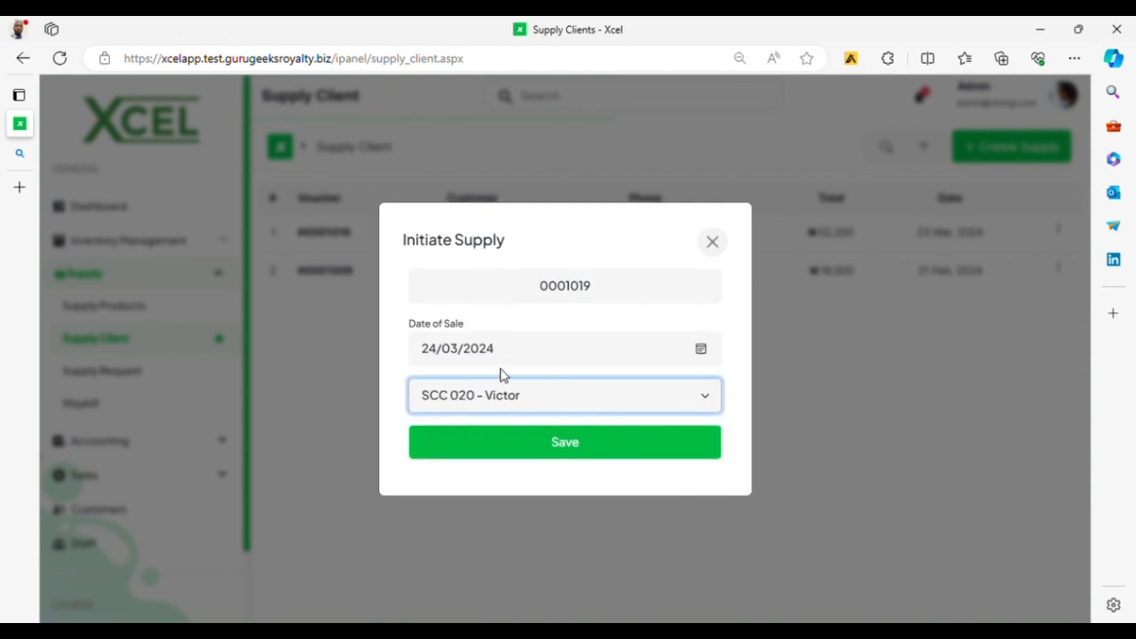
click(568, 447)
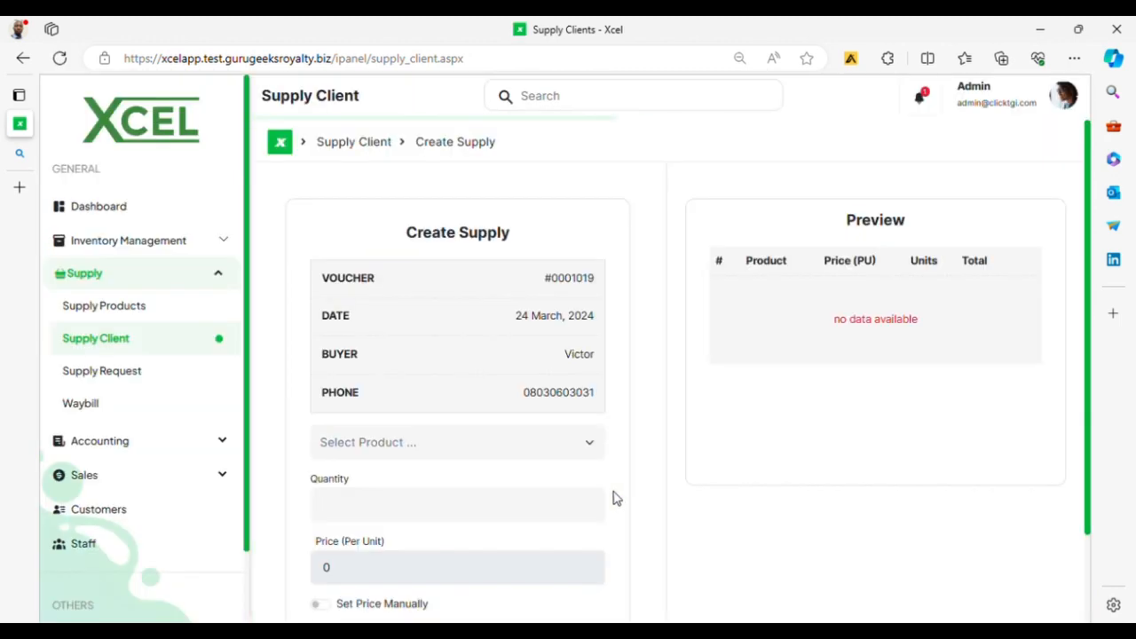
scroll(471, 436, down, 1)
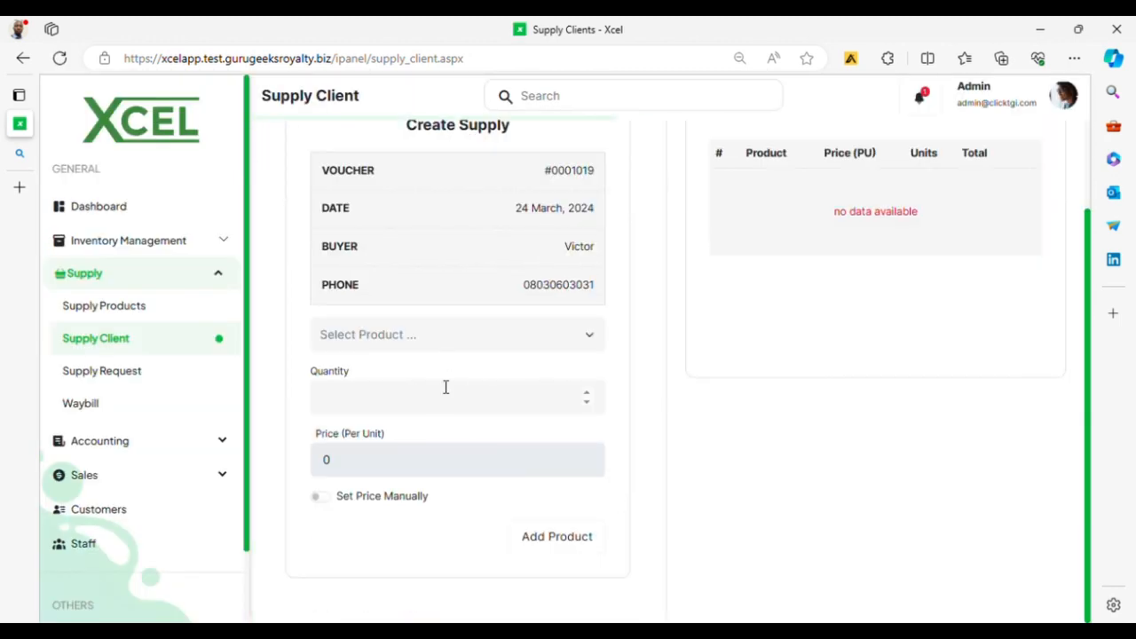
click(458, 339)
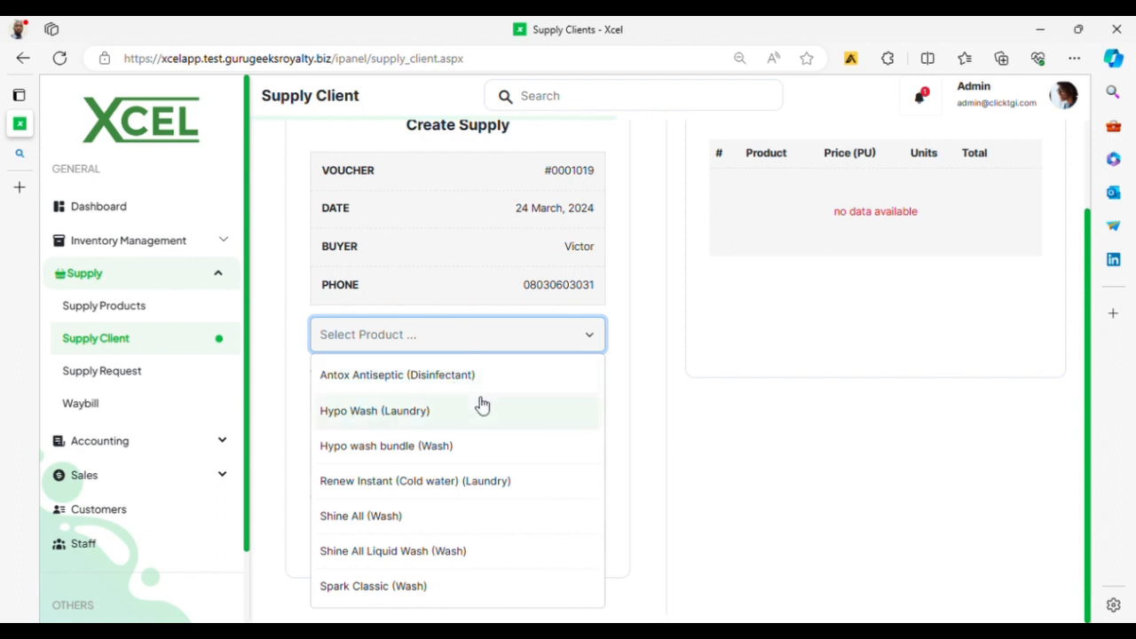
click(419, 380)
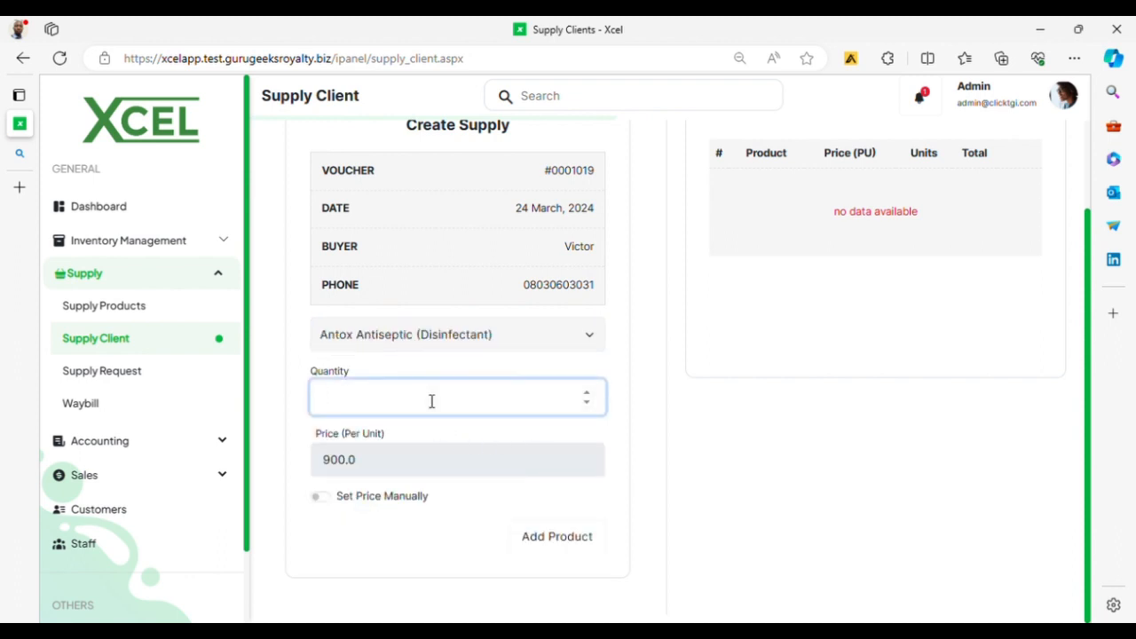
Step: Add 20 Antox Antiseptic at a manual price of ₦850 and complete the ₦17,000 entry
text(20)
click(326, 502)
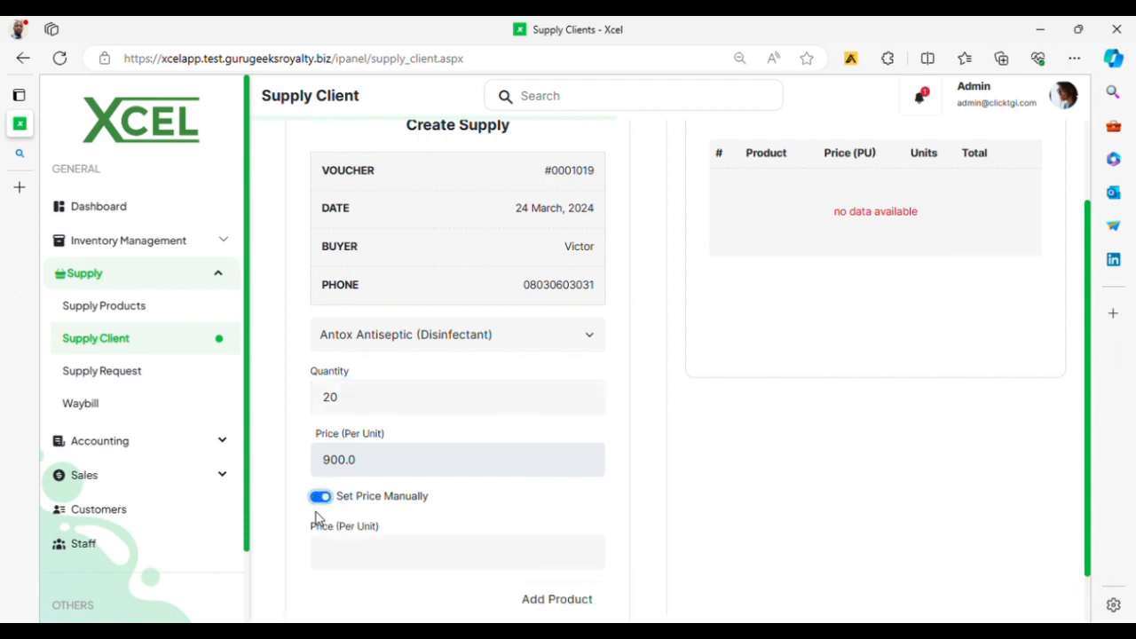
scroll(324, 507, down, 1)
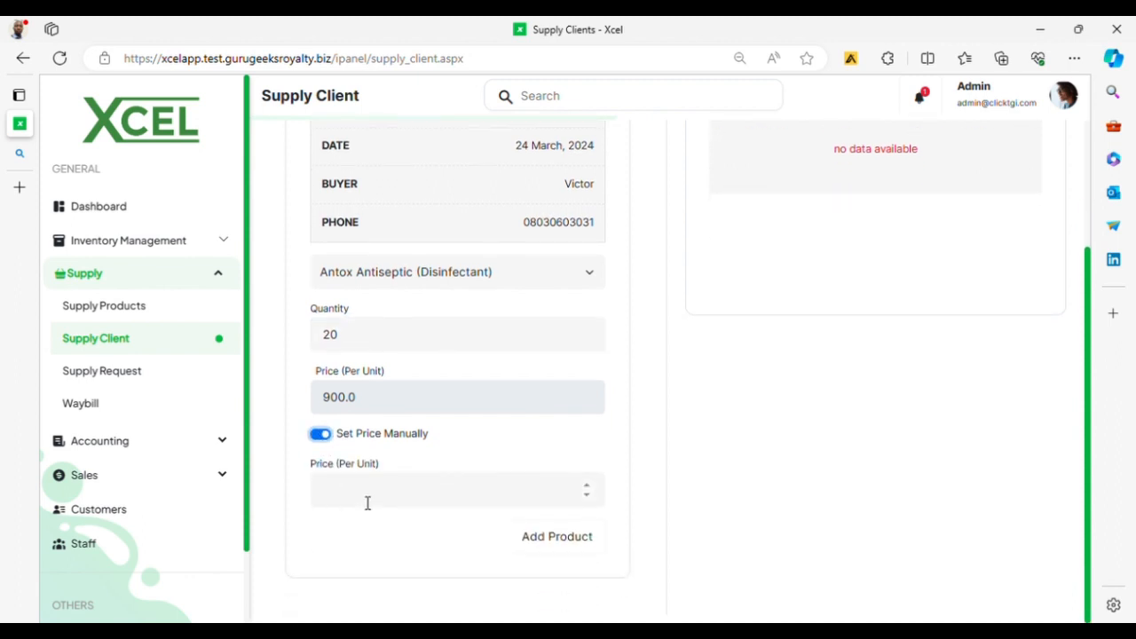
click(368, 502)
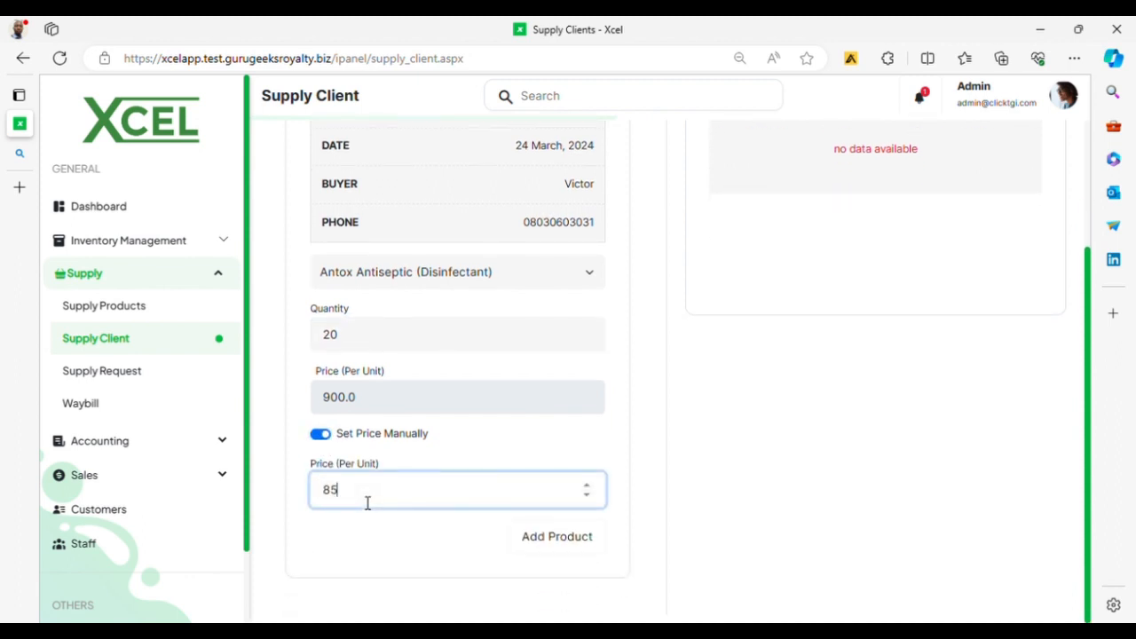
text(850)
click(573, 546)
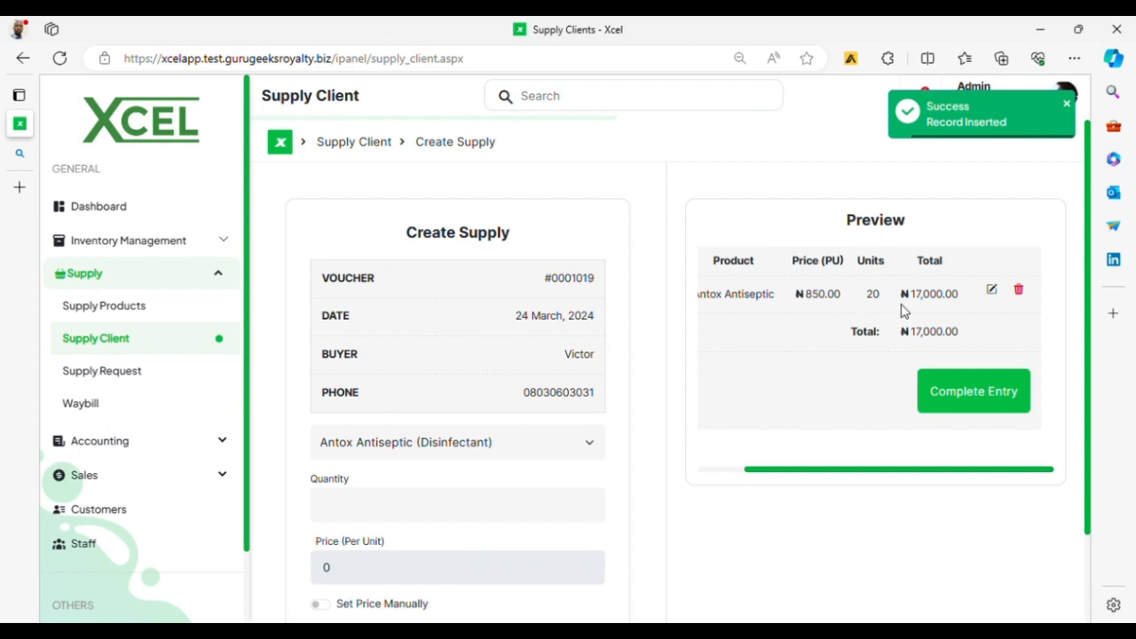
click(975, 408)
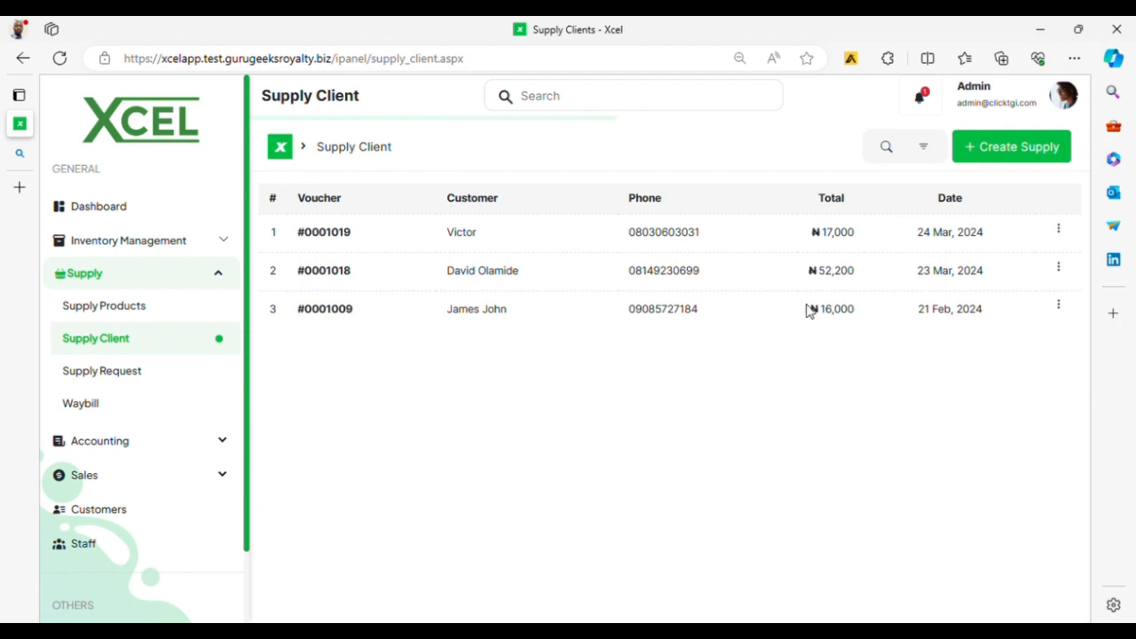
Step: Open payment tracking for the ₦17,000 voucher and submit a payment amount of 500
click(1060, 231)
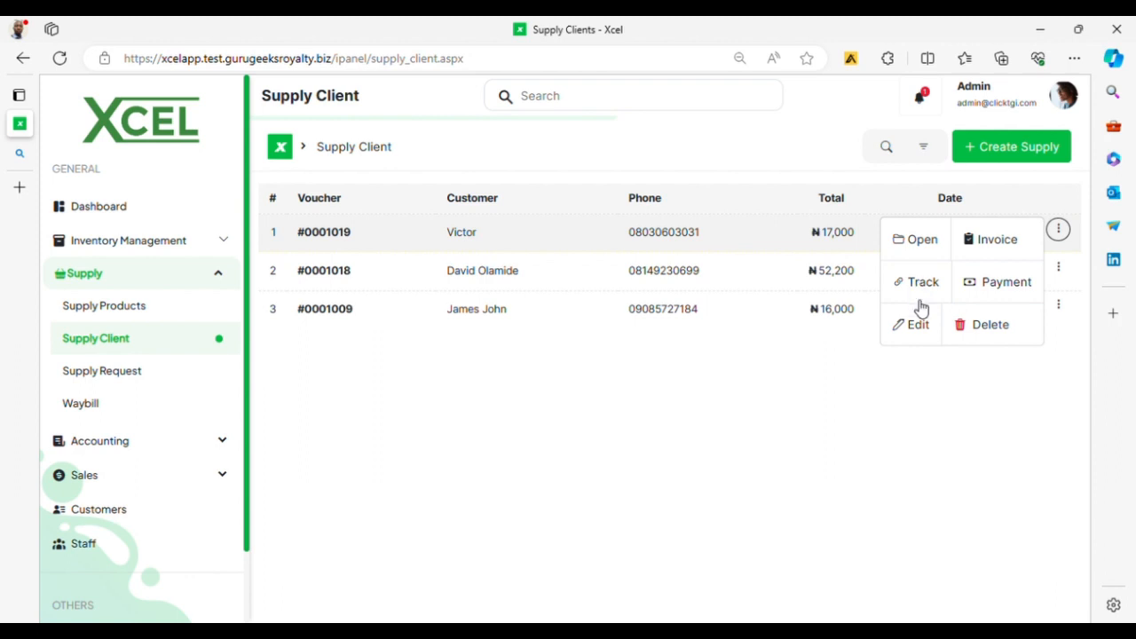
click(1008, 284)
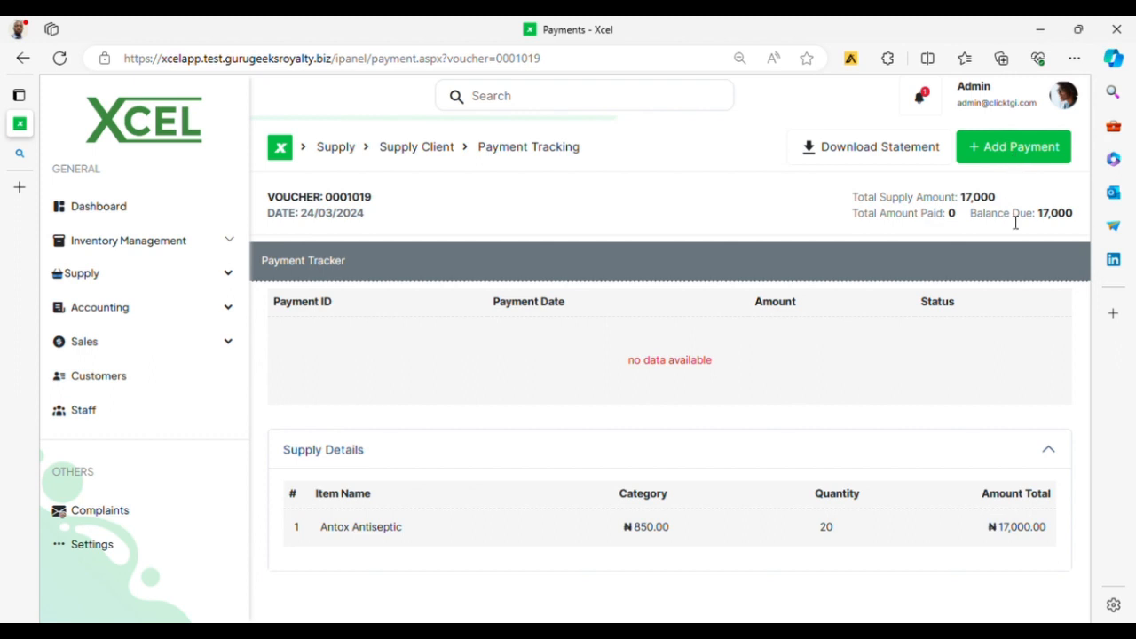
click(1001, 145)
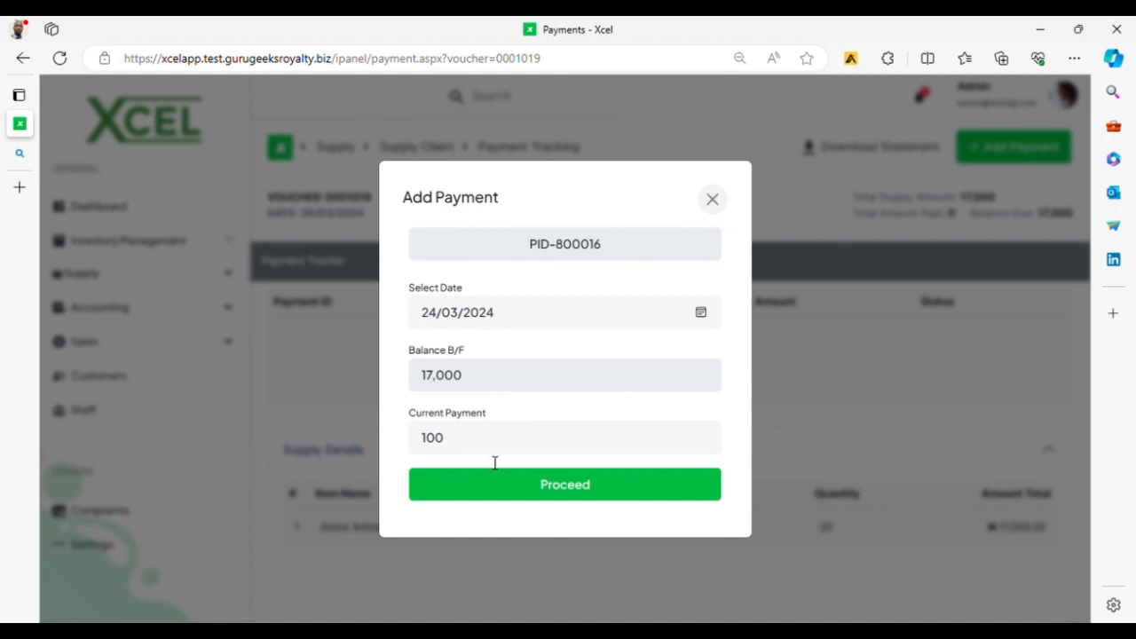
click(502, 447)
key(BackSpace)
key(BackSpace)
key(BackSpace)
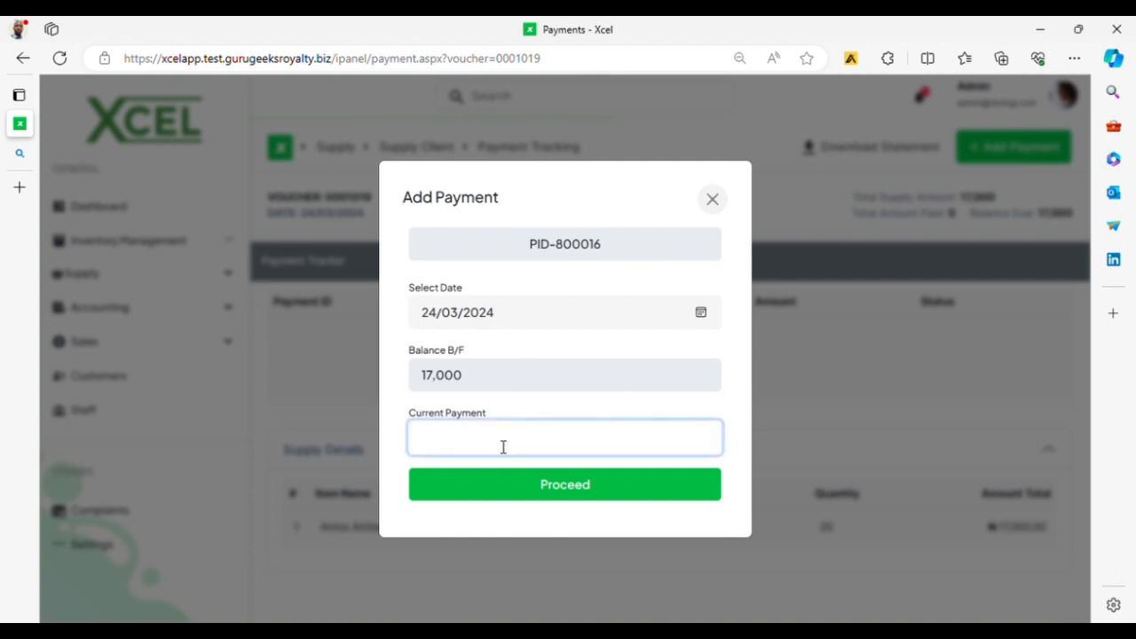
text(5000)
click(566, 495)
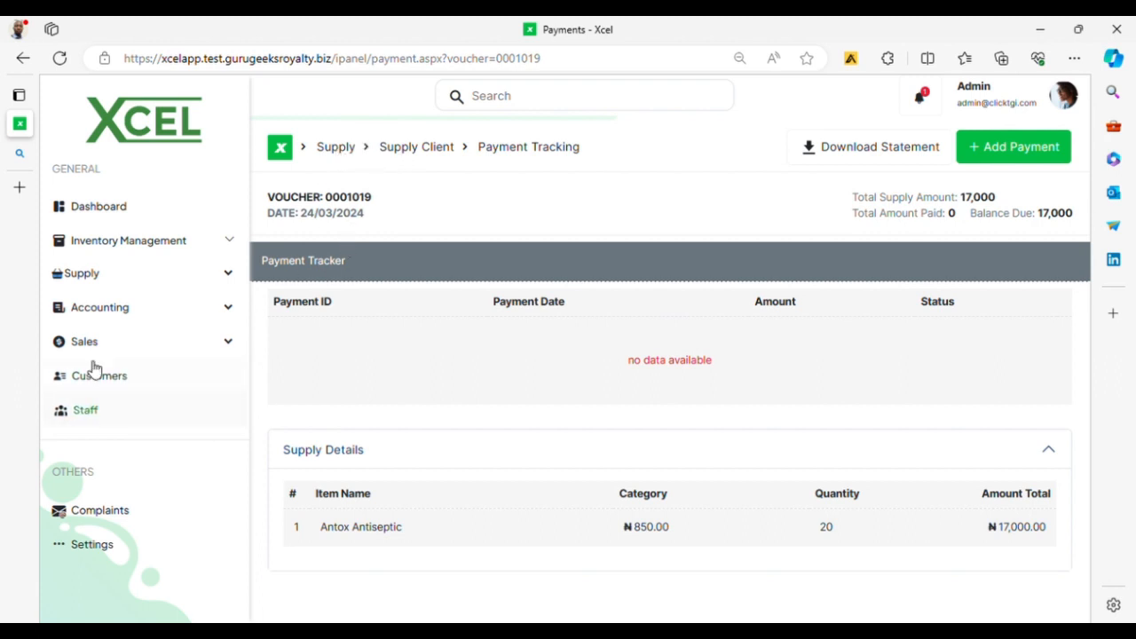
Step: Return to the Supply Client vouchers and try the Custom dates filter, closing it unchanged
click(195, 282)
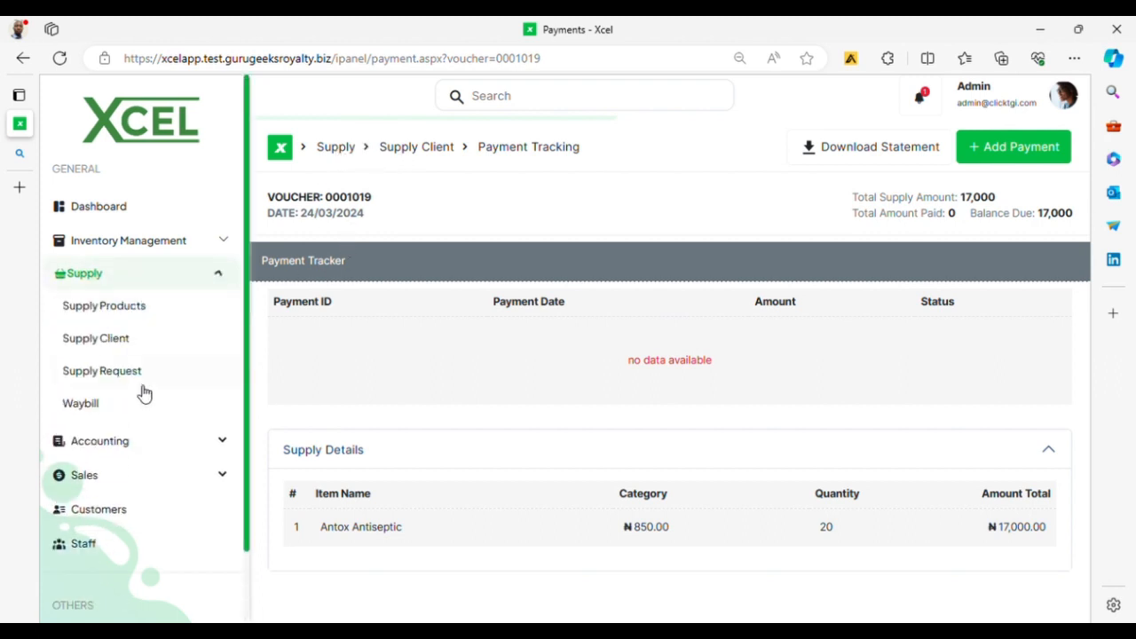
click(114, 340)
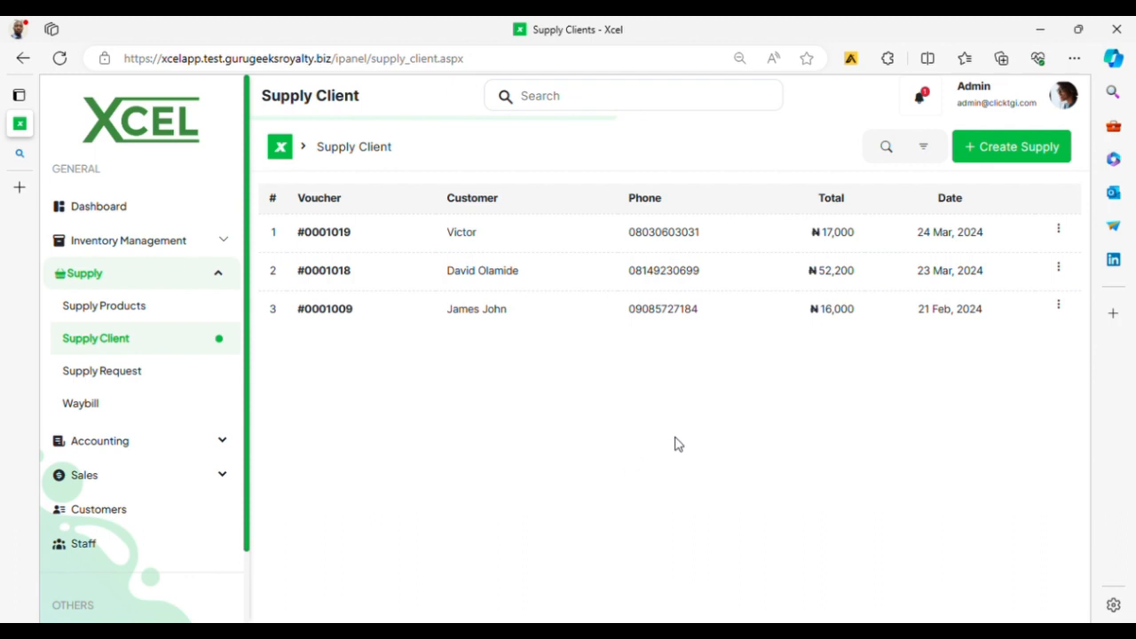
click(926, 148)
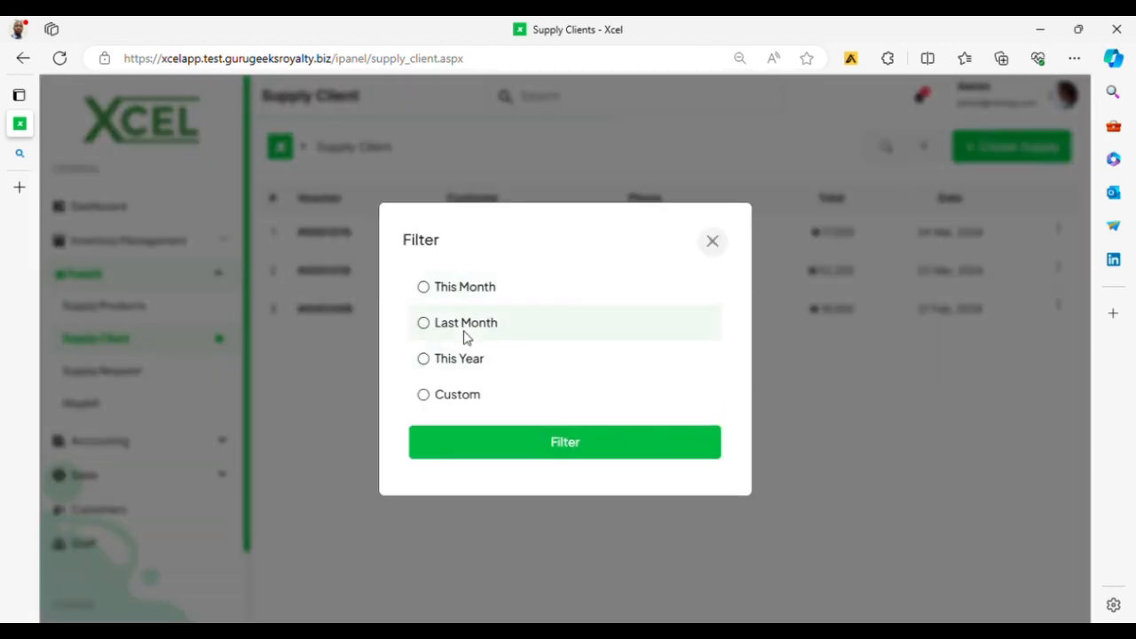
click(517, 410)
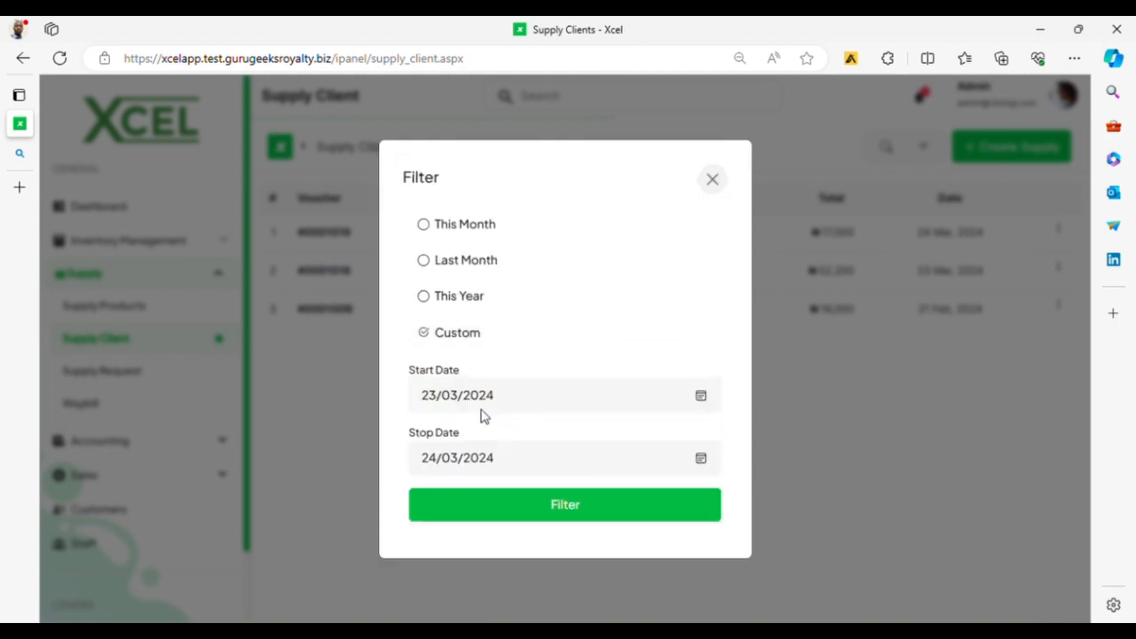
click(849, 444)
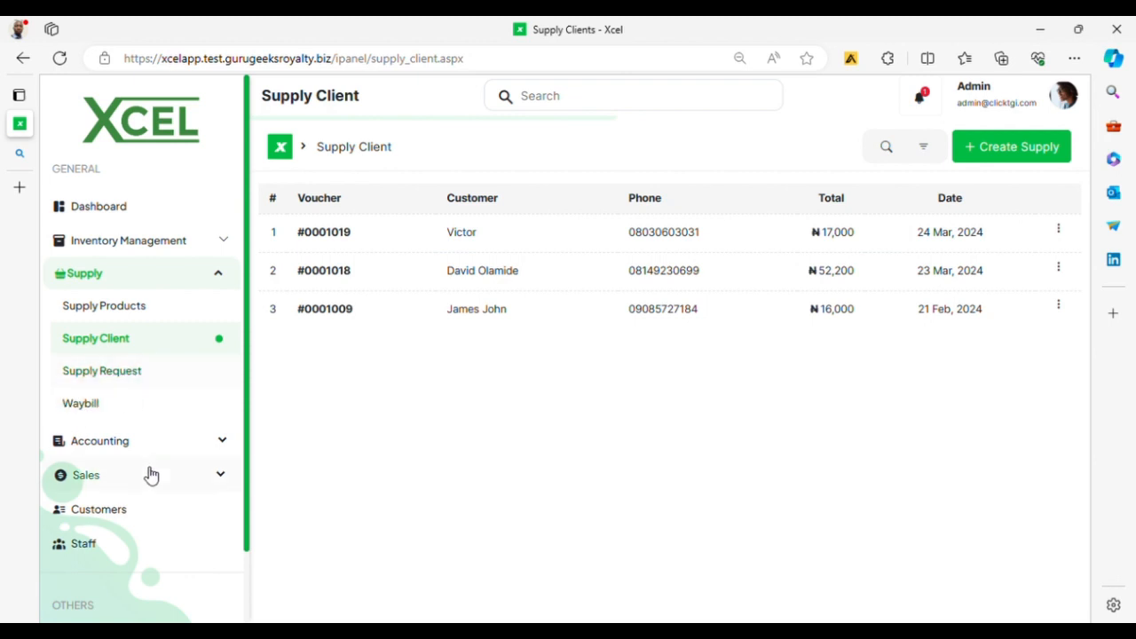
Step: Inspect supply request #R1003 in its editor without changes, then open the Waybill list
click(115, 374)
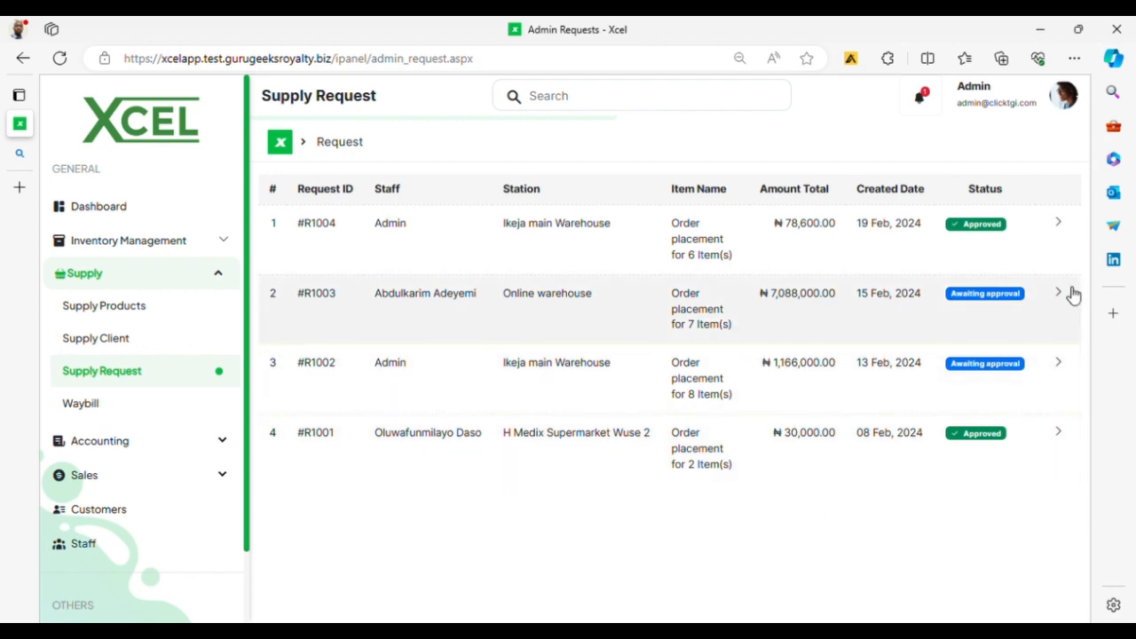
click(1068, 295)
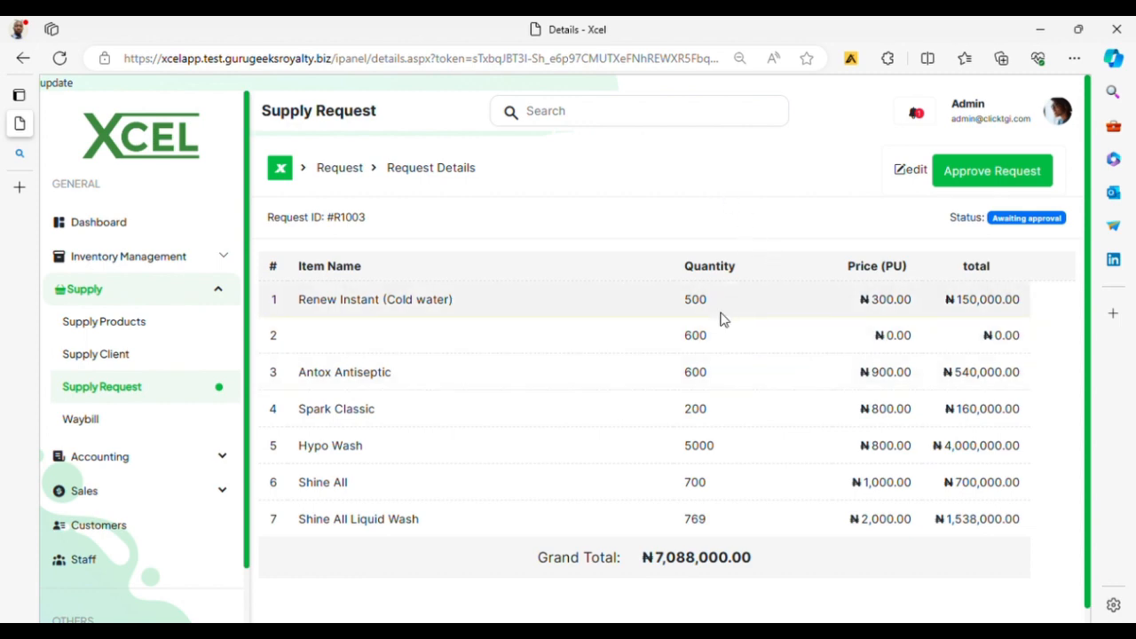
click(920, 174)
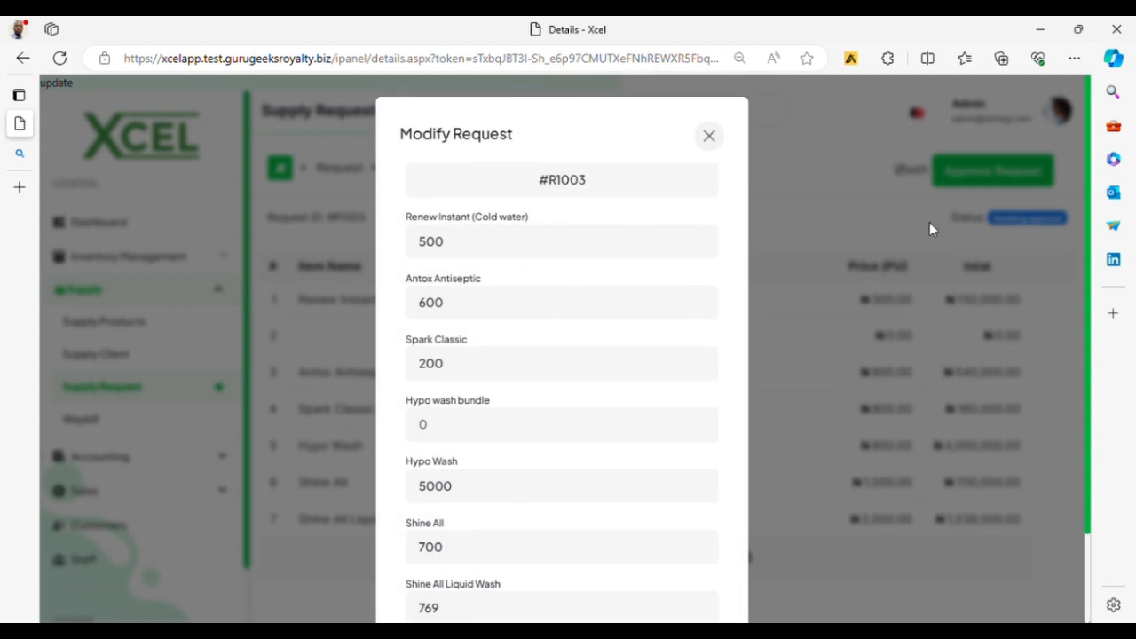
scroll(456, 254, down, 2)
scroll(479, 303, up, 2)
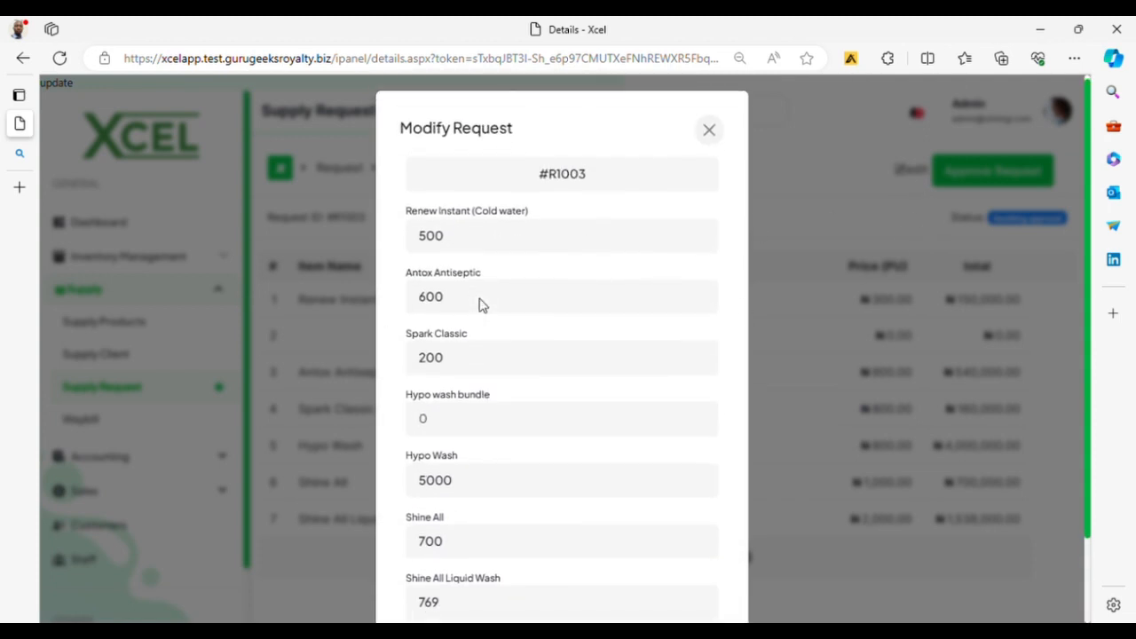
click(791, 354)
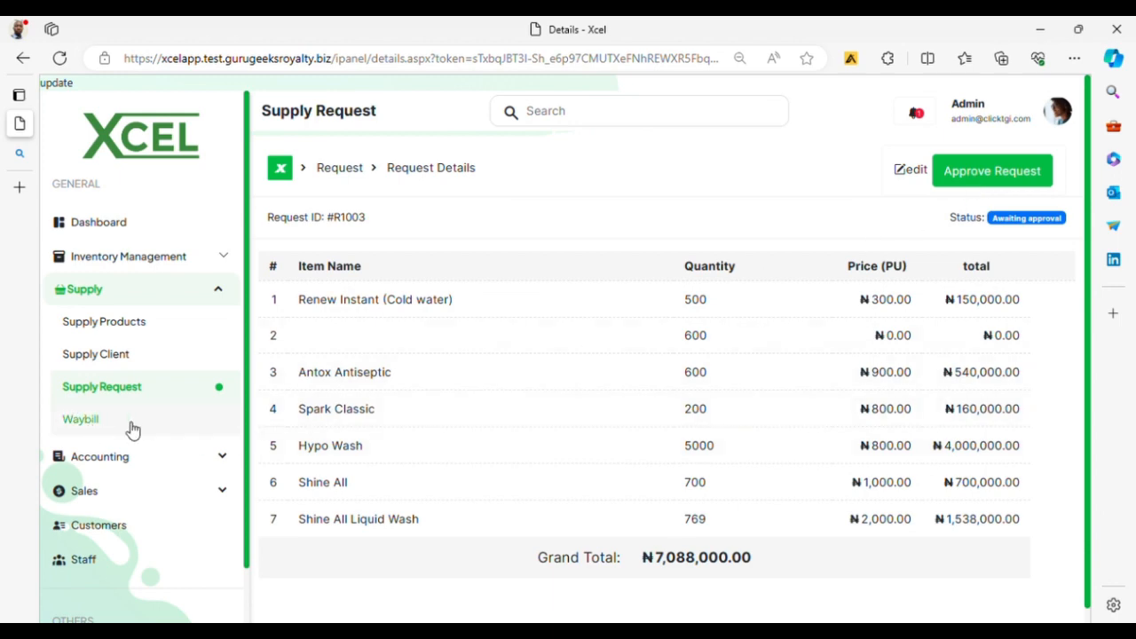
click(94, 426)
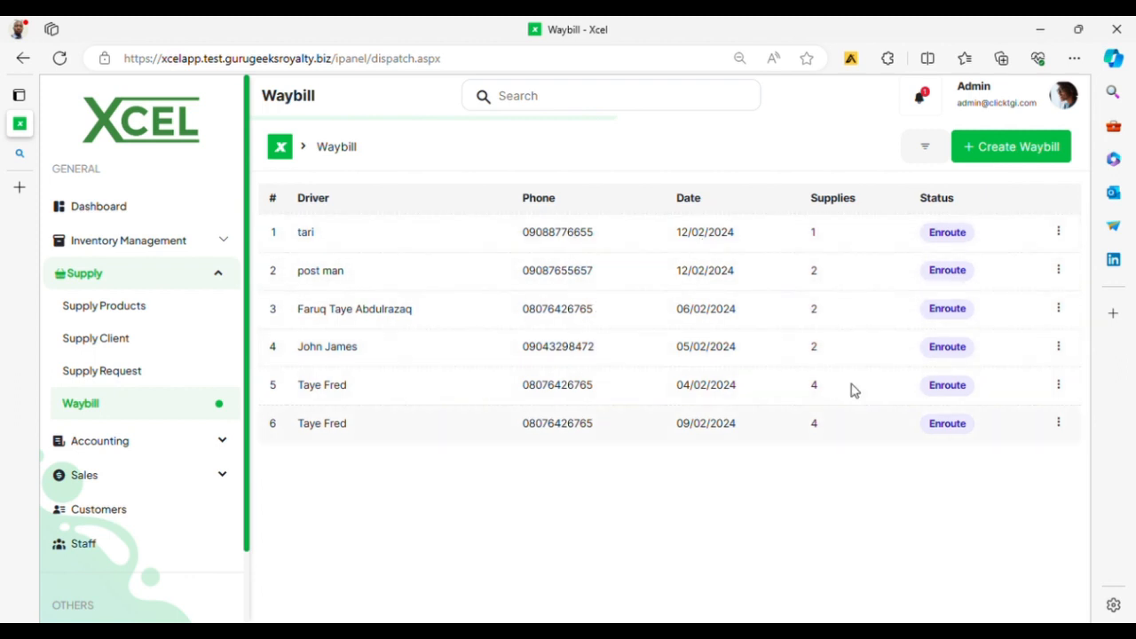
Step: Start a new waybill and tick supply 10010010 (₦180,000 to Sureplug), leaving driver details empty
click(1015, 156)
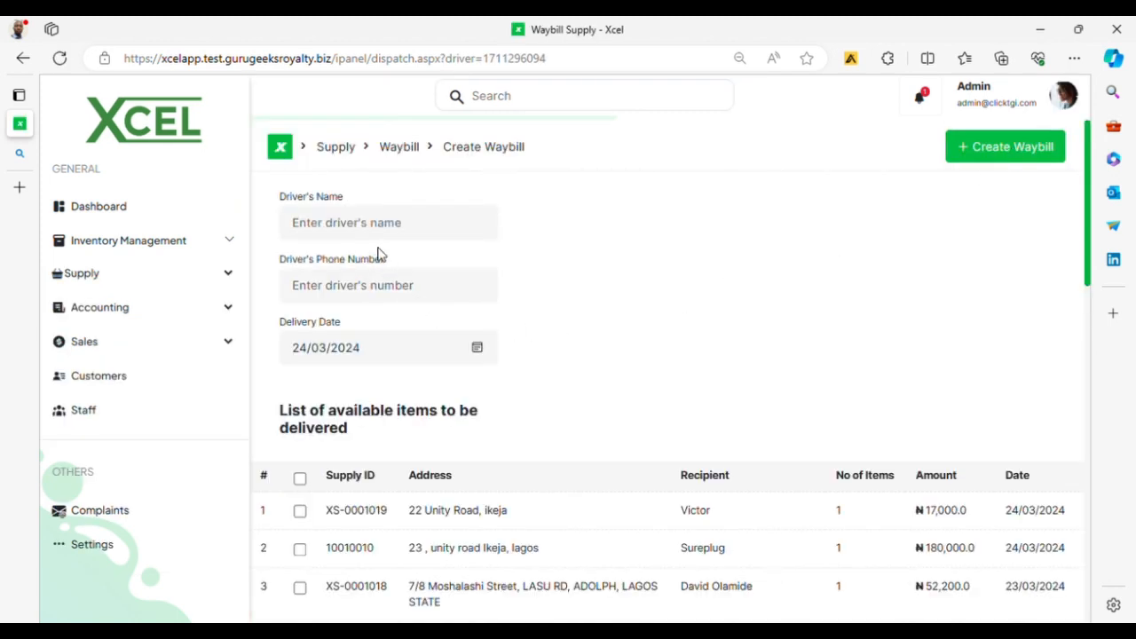
click(391, 228)
click(373, 285)
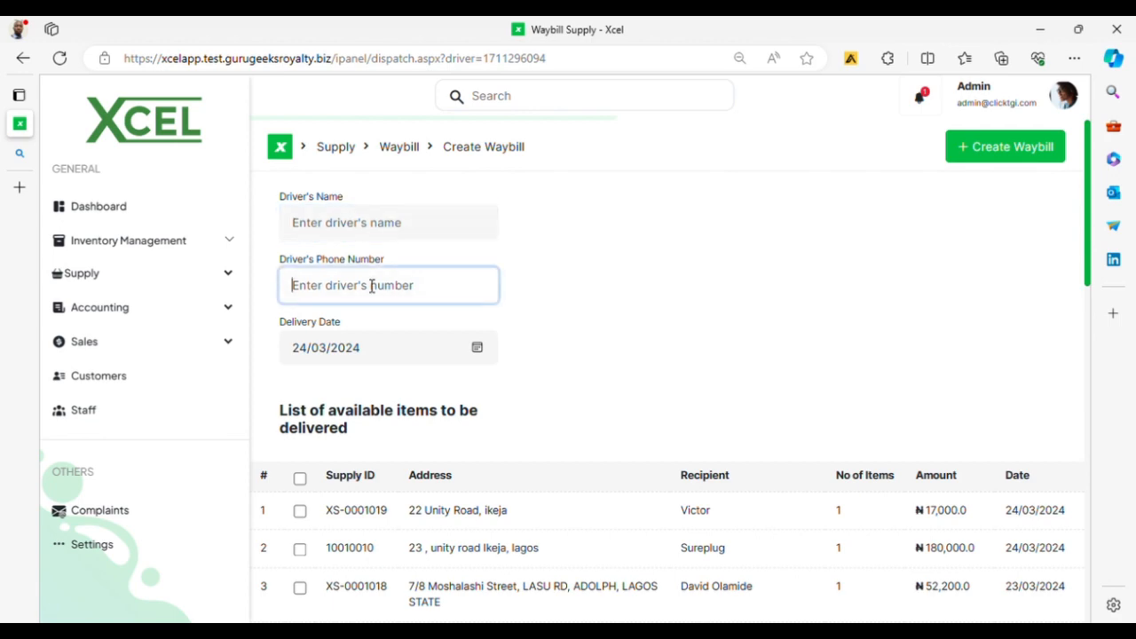
click(627, 336)
scroll(477, 355, down, 2)
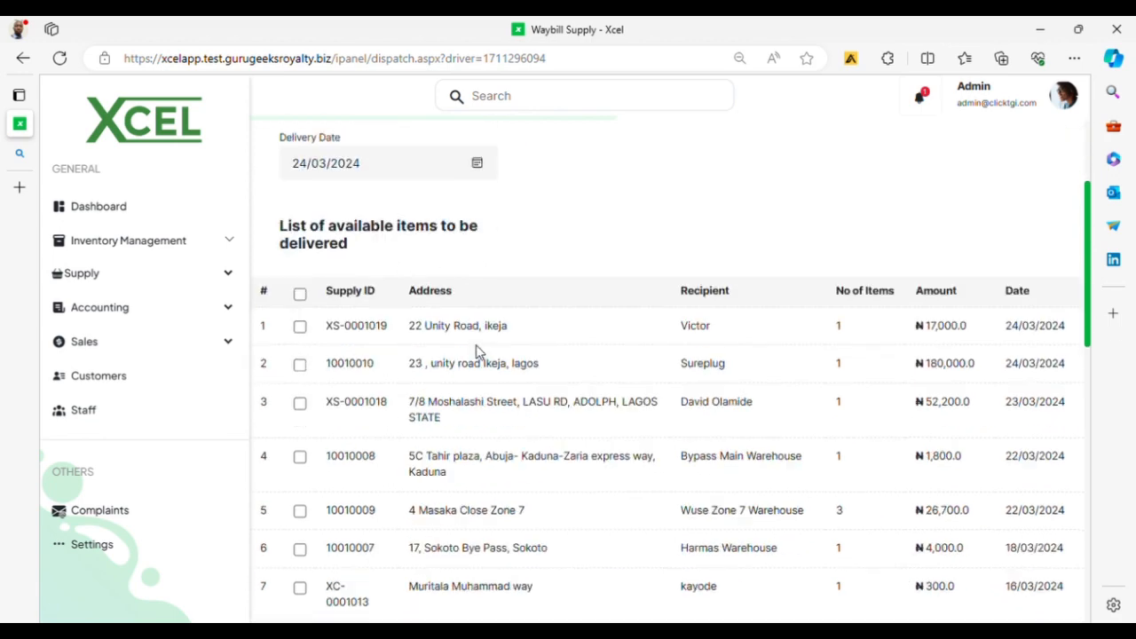
scroll(488, 350, up, 2)
scroll(452, 375, down, 2)
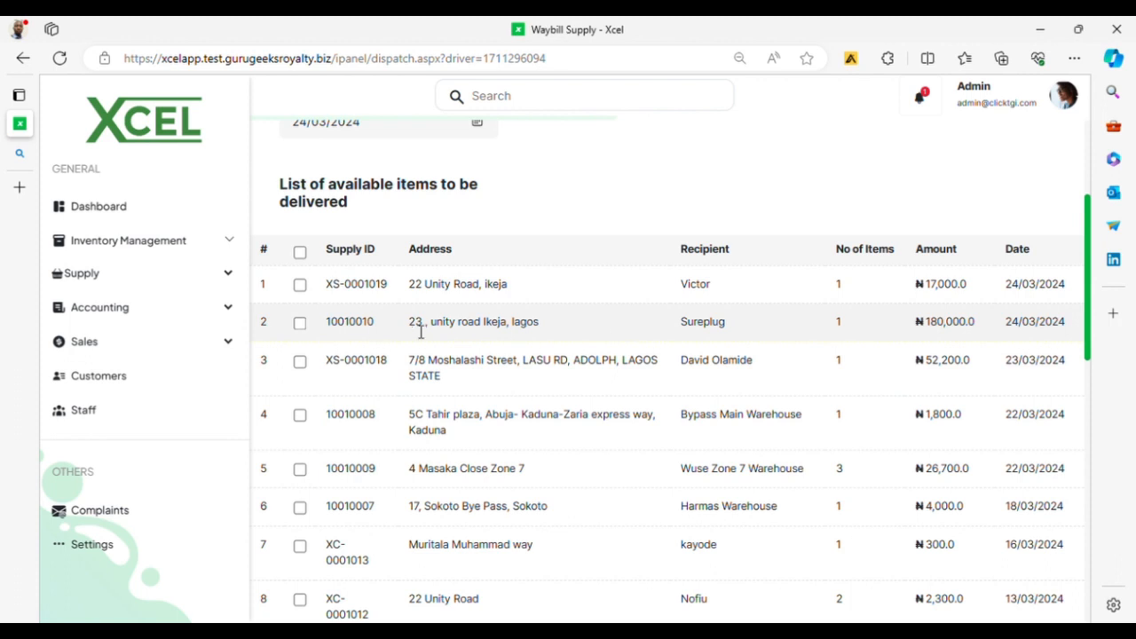
click(300, 325)
Step: Go back to the Waybill list of drivers through the Supply section
scroll(322, 296, up, 3)
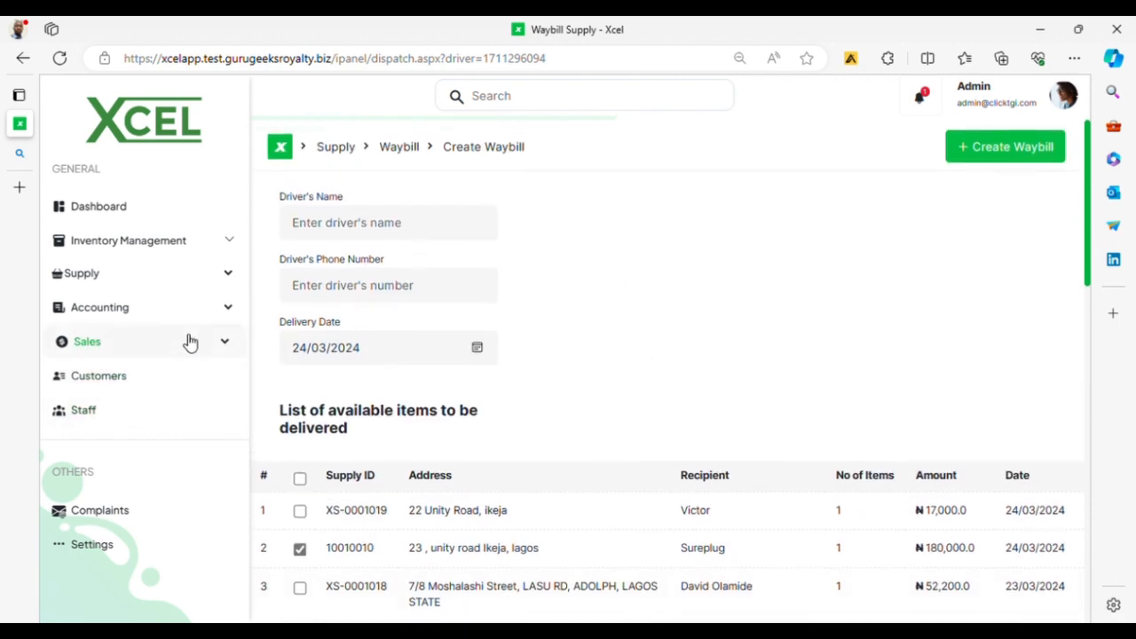
click(206, 276)
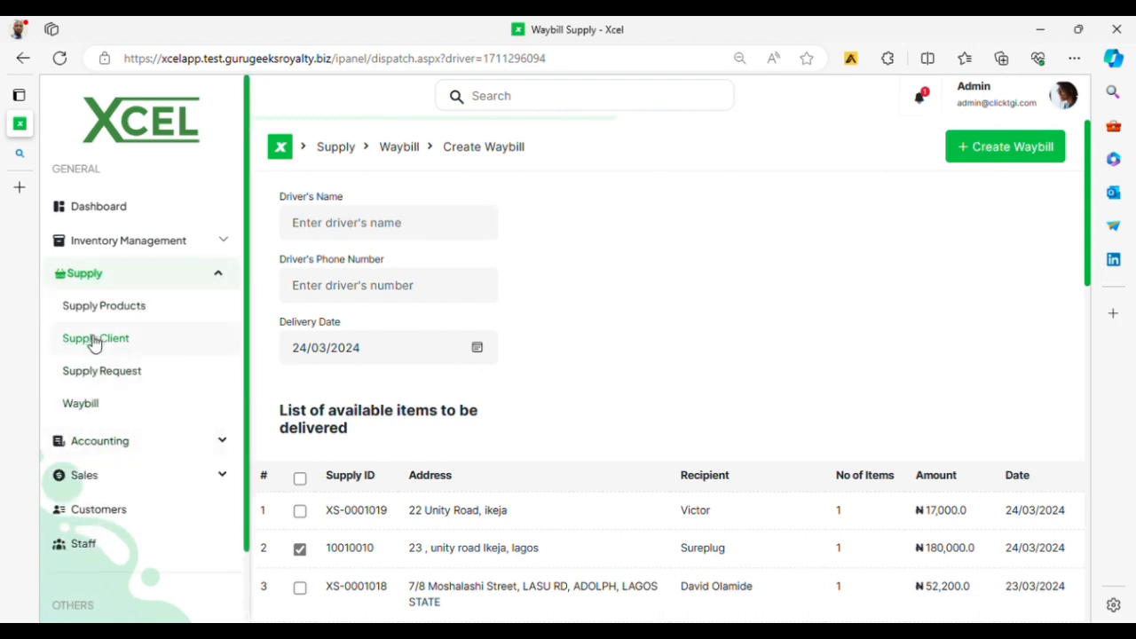
click(88, 405)
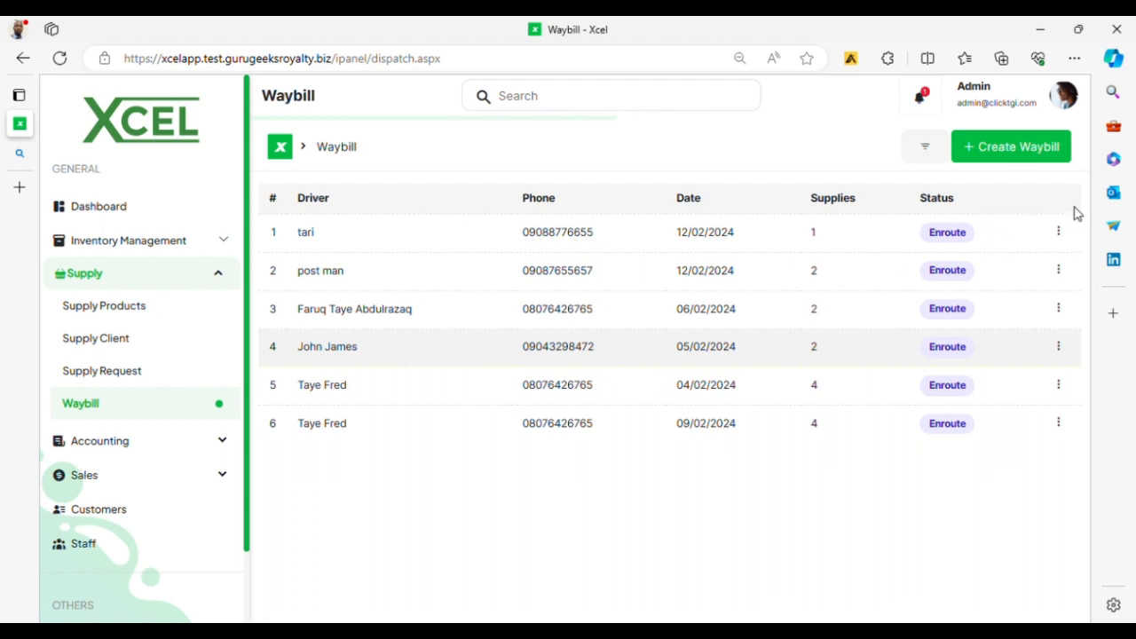
Step: Check the first waybill's actions menu, then collapse Supply and expand Accounting in the sidebar
click(1059, 233)
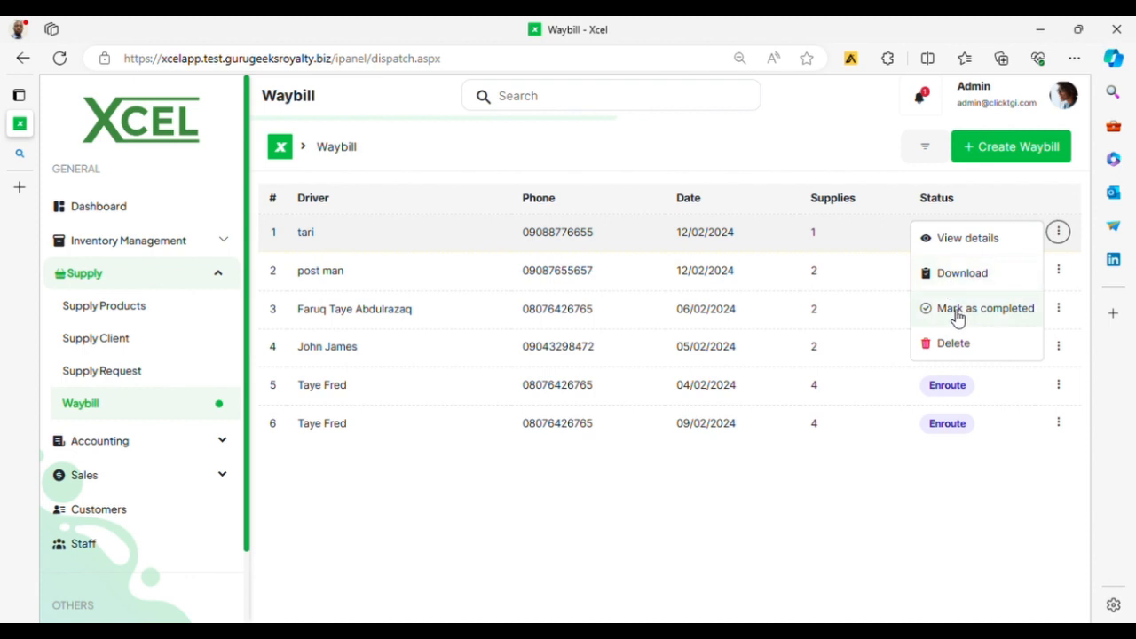
click(895, 577)
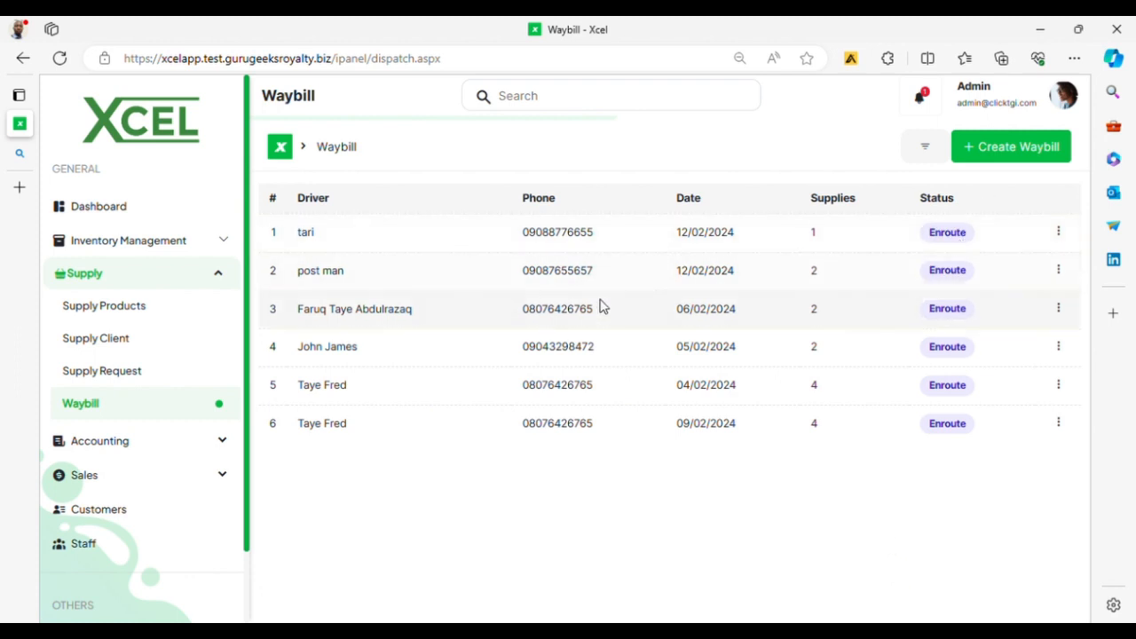
click(219, 275)
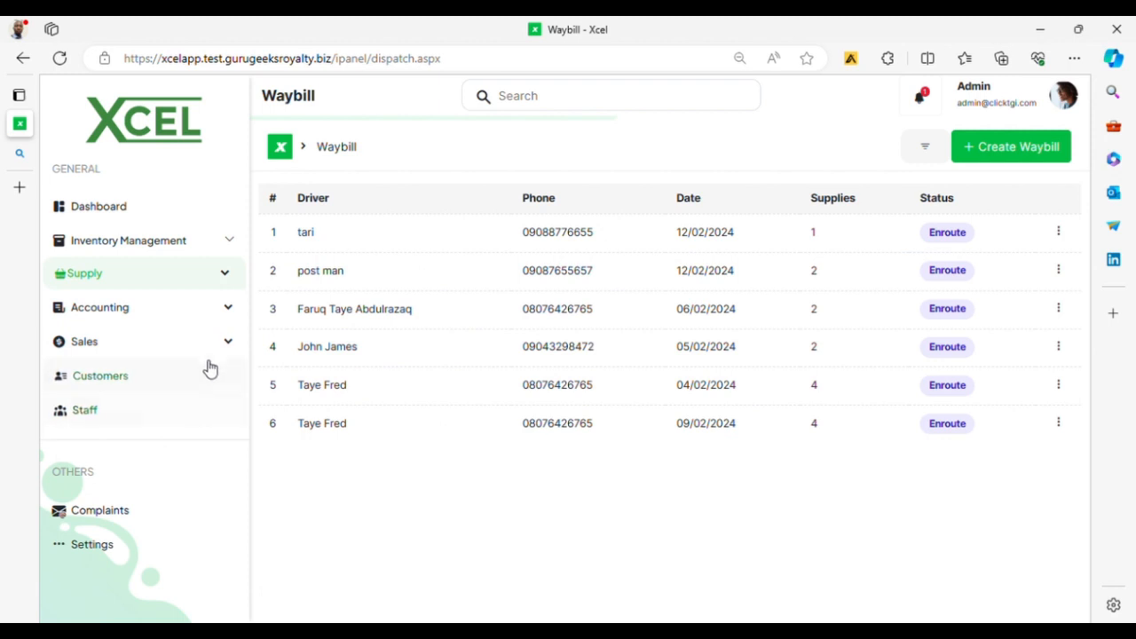
click(221, 313)
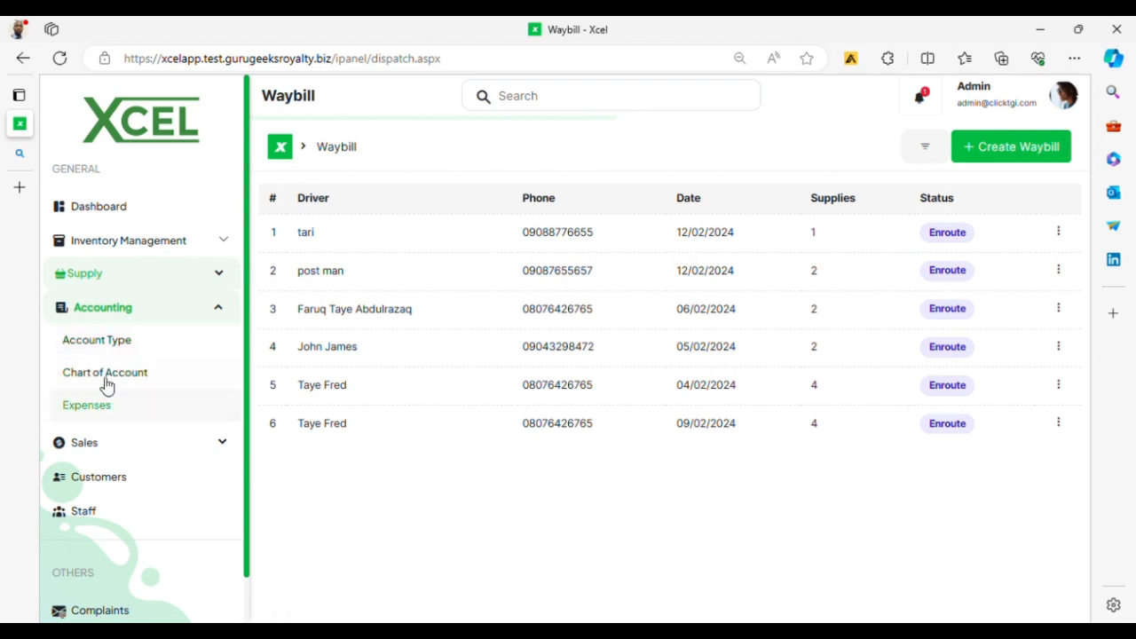
Step: Create an account type named Expense, type Expense, described as 'Tracking Money Spent'
click(125, 346)
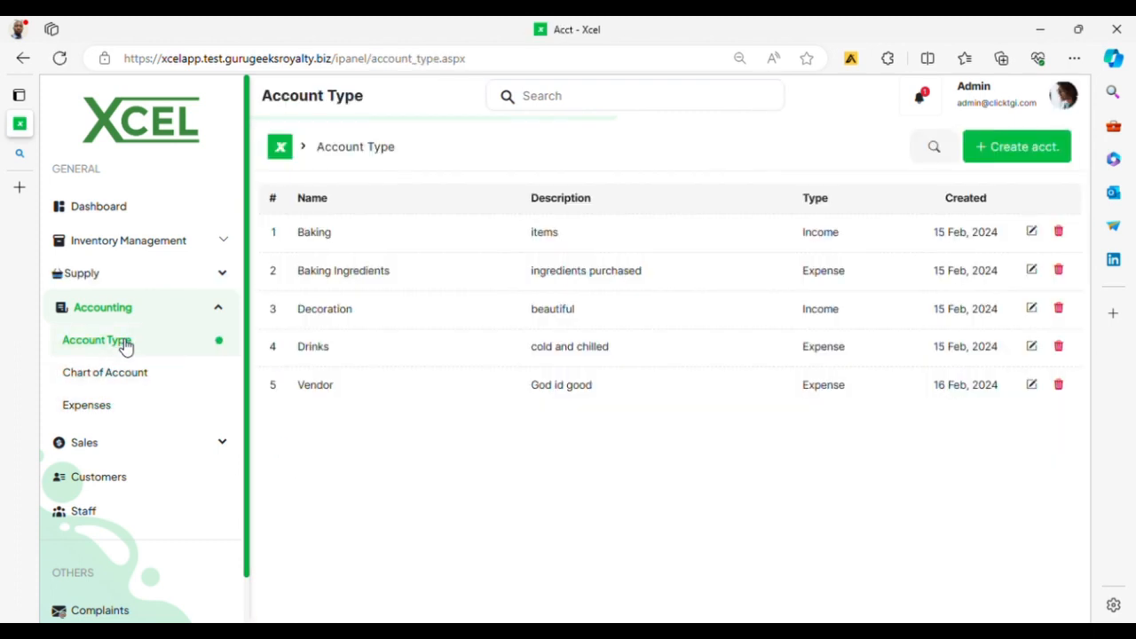
click(1026, 153)
click(847, 522)
click(1030, 151)
click(506, 306)
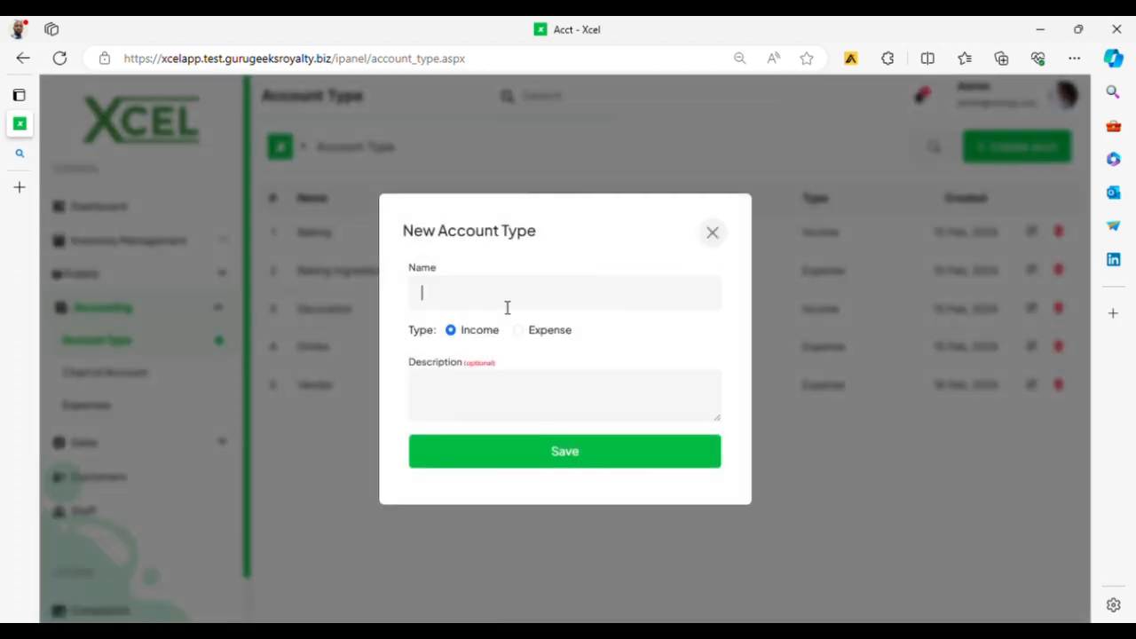
text(Expense)
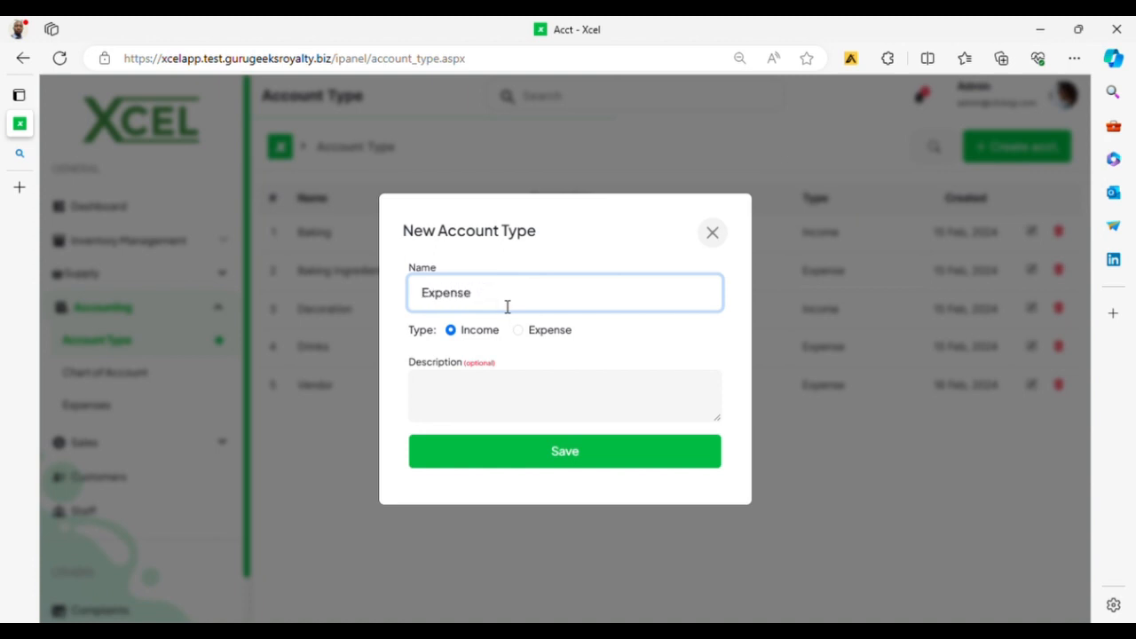
click(544, 333)
click(494, 397)
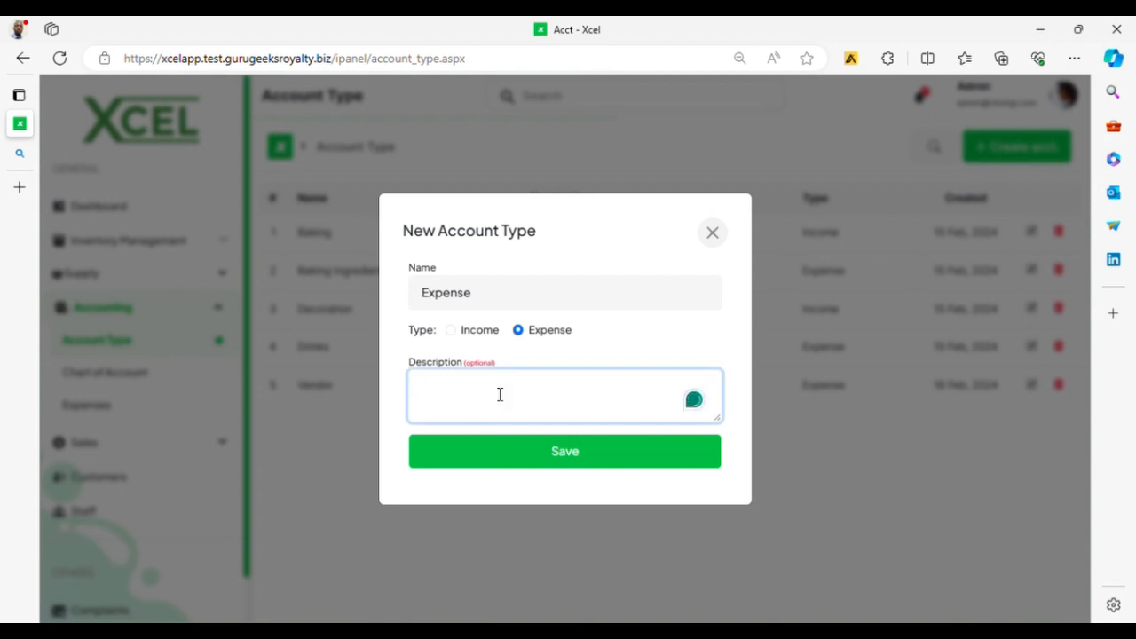
text(Tracking Money Spent)
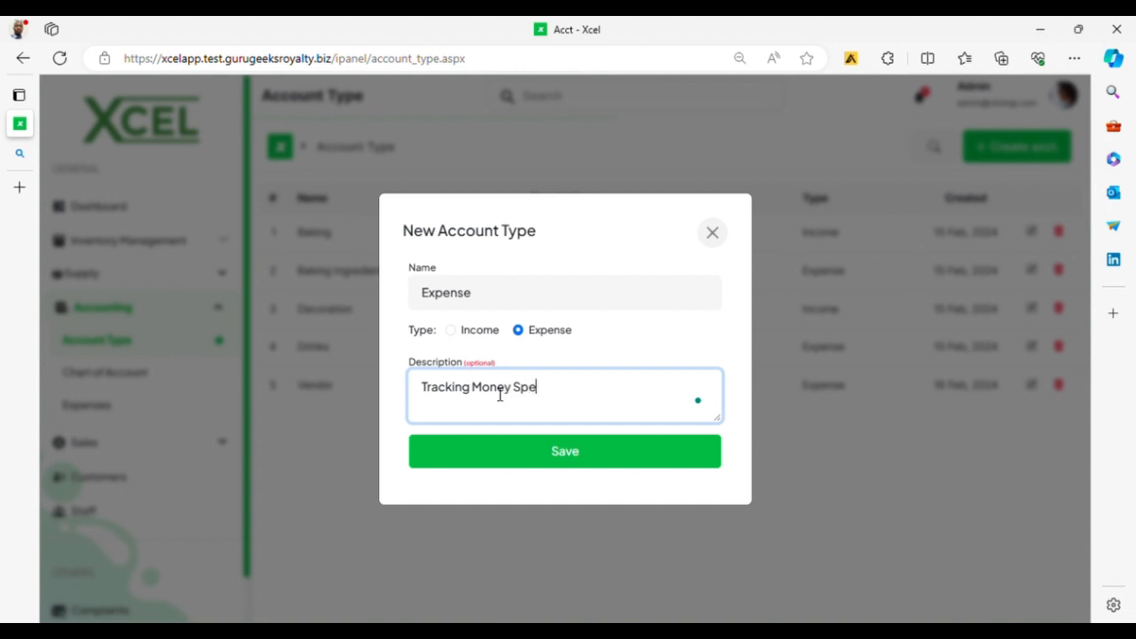
click(541, 460)
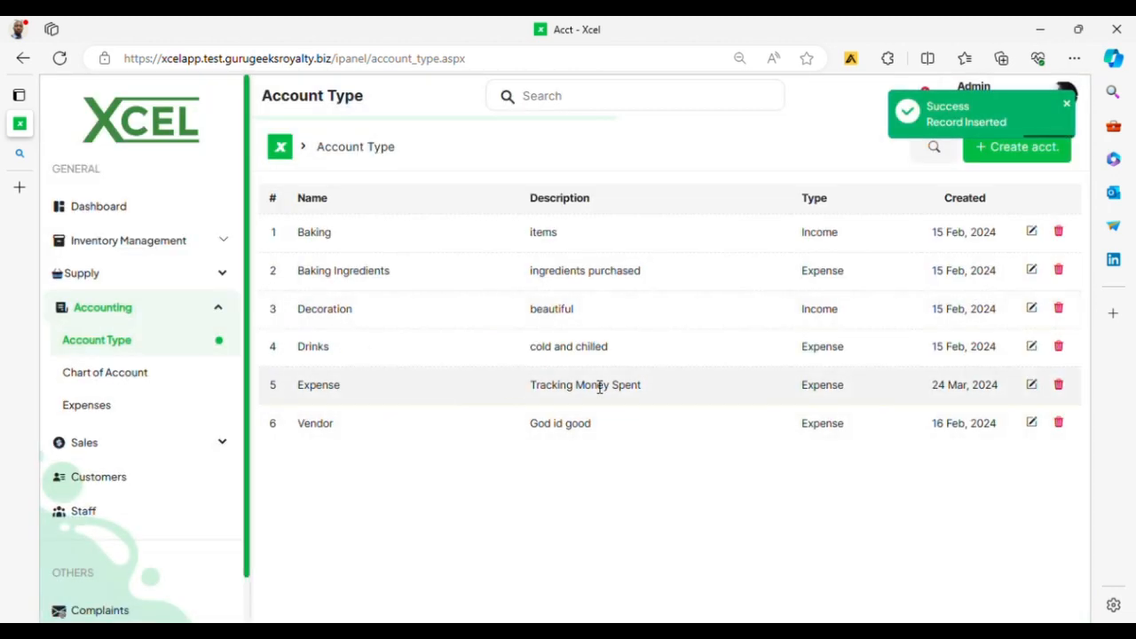
Step: Open the Chart of Account page listing food acct, Jesu and victor
click(136, 384)
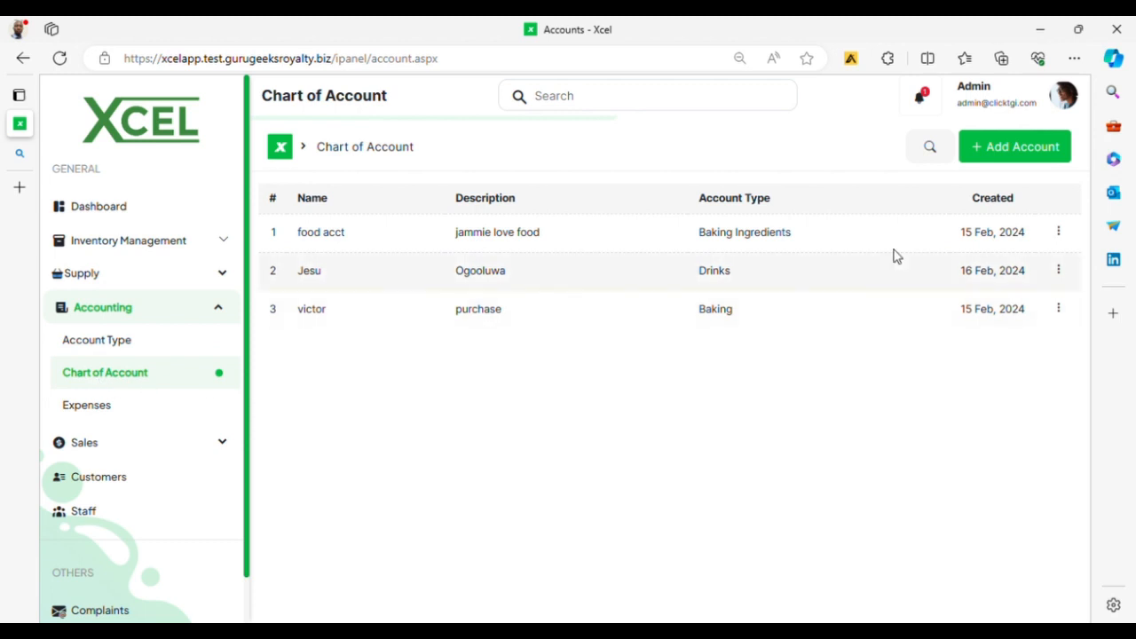
Step: Save a Logistics Expense ledger account for money spent transferring goods, then open Expenses
click(999, 153)
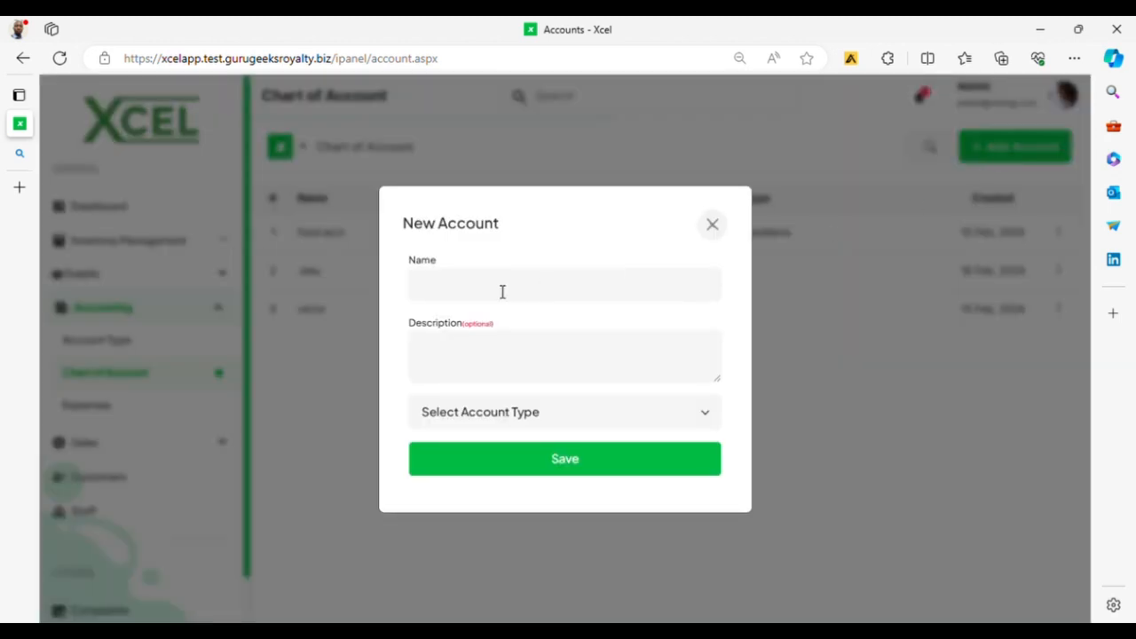
click(445, 301)
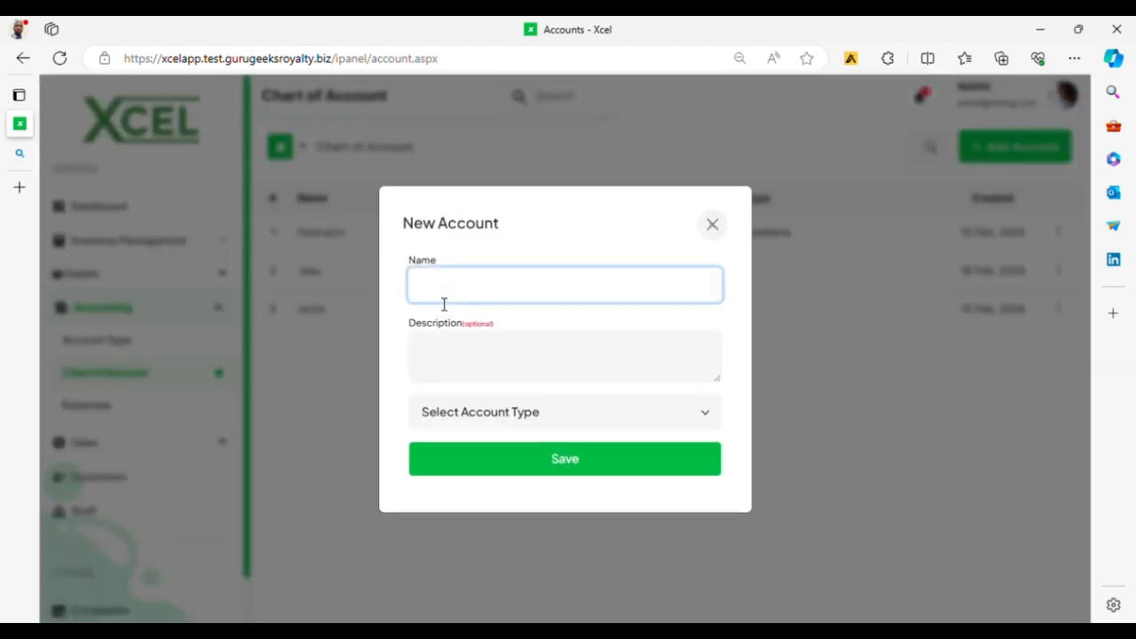
text(Logie)
click(464, 358)
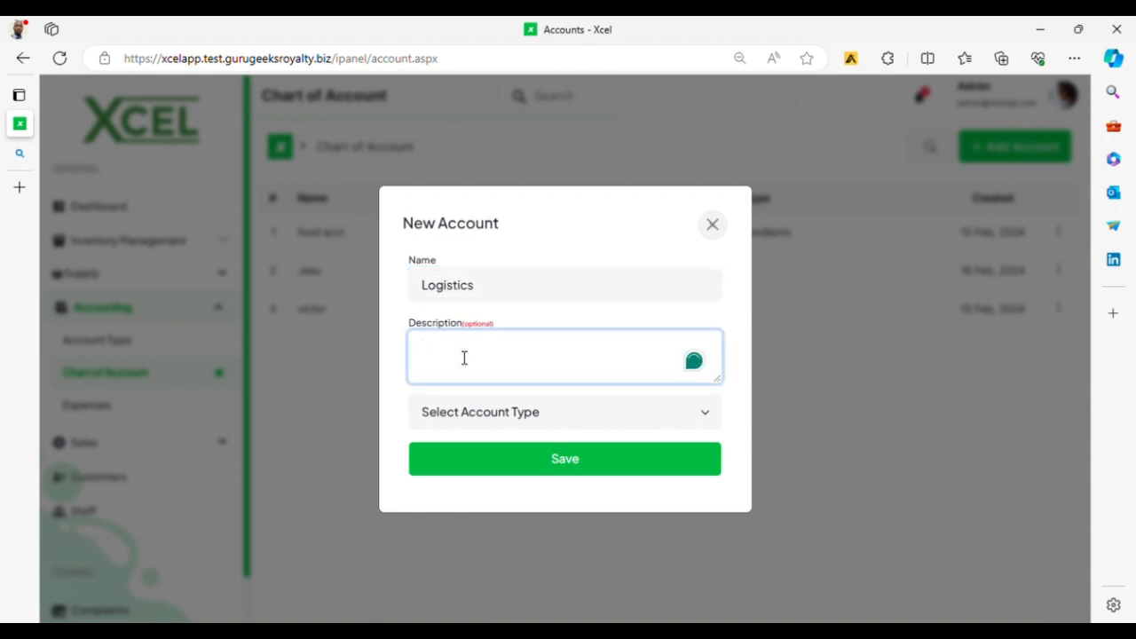
key(BackSpace)
text(Money spent to transfer)
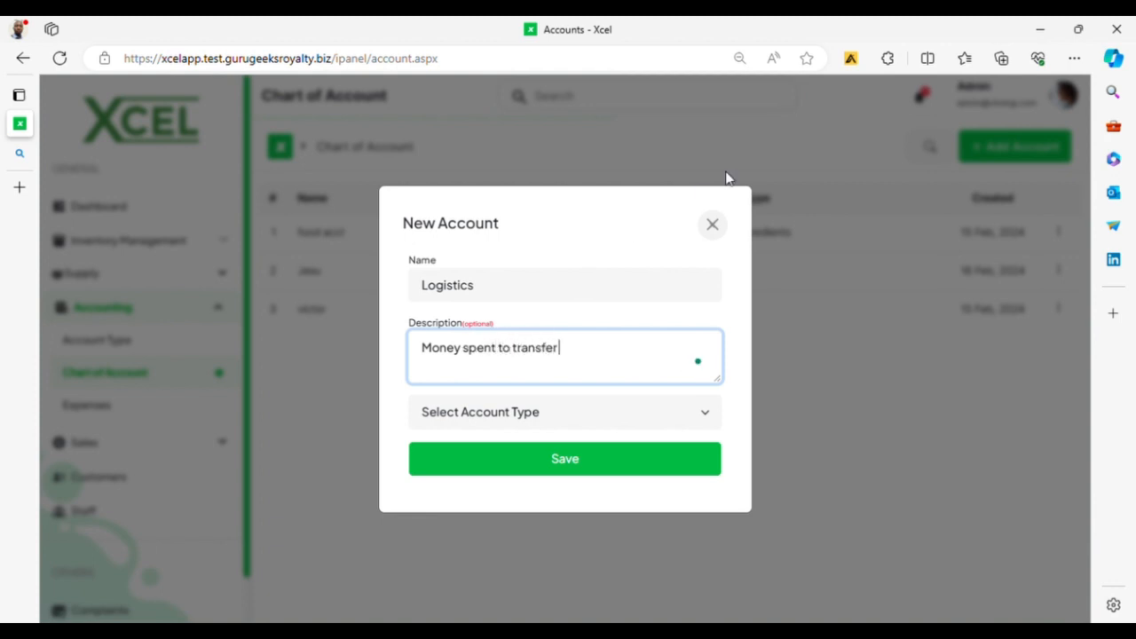
text( goods)
click(593, 412)
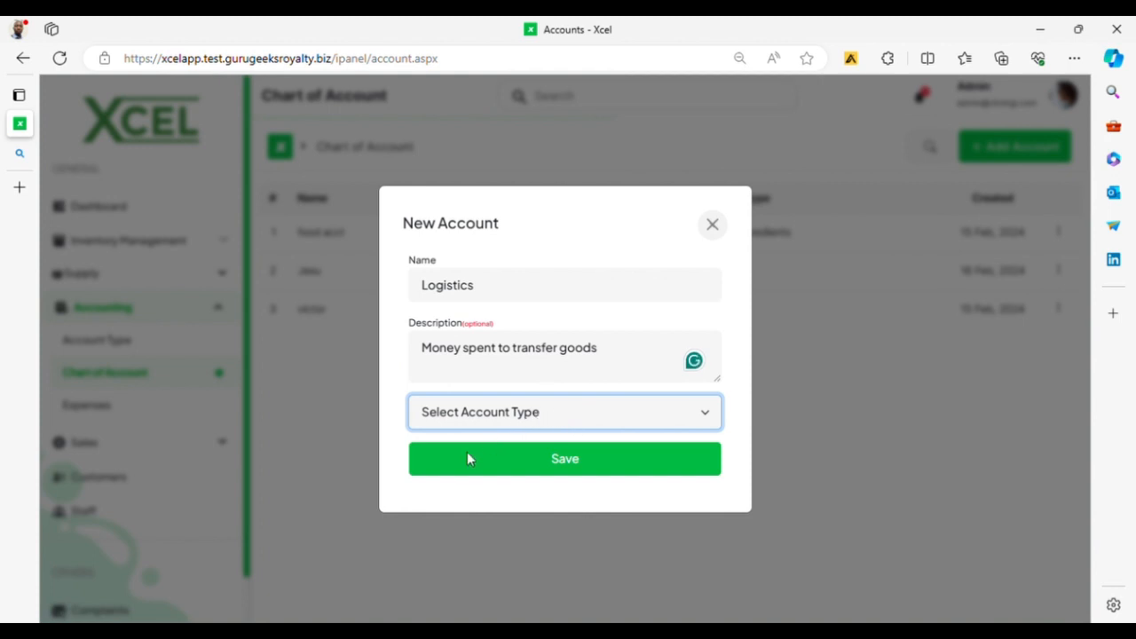
click(458, 520)
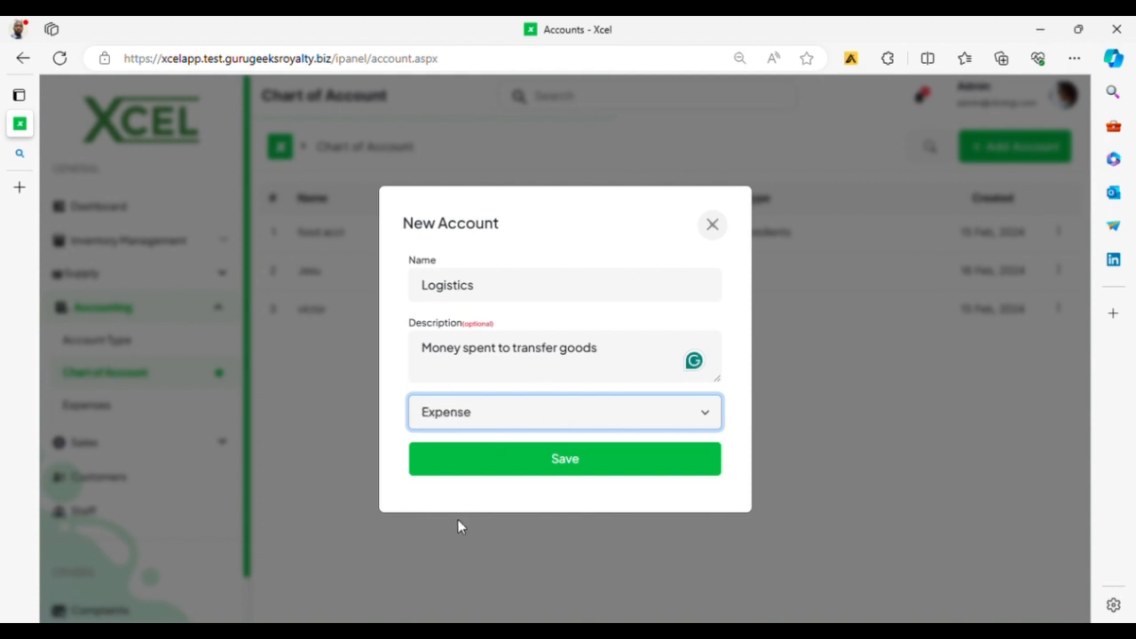
click(574, 465)
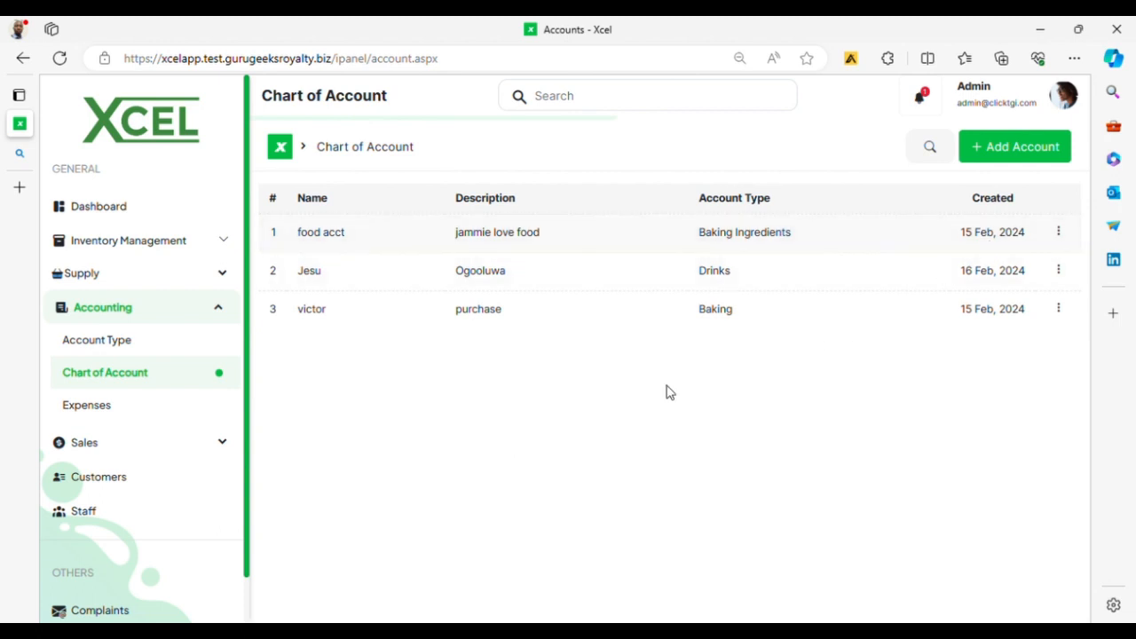
click(108, 411)
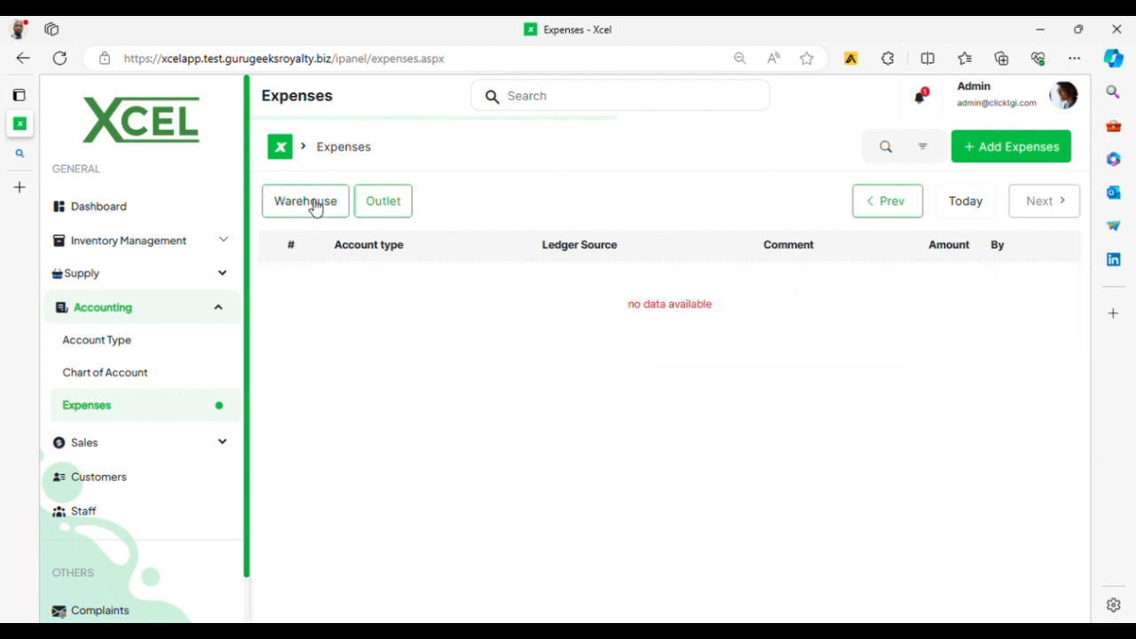
Step: Review the six warehouse expenses, then filter the list to outlet expenses
click(315, 202)
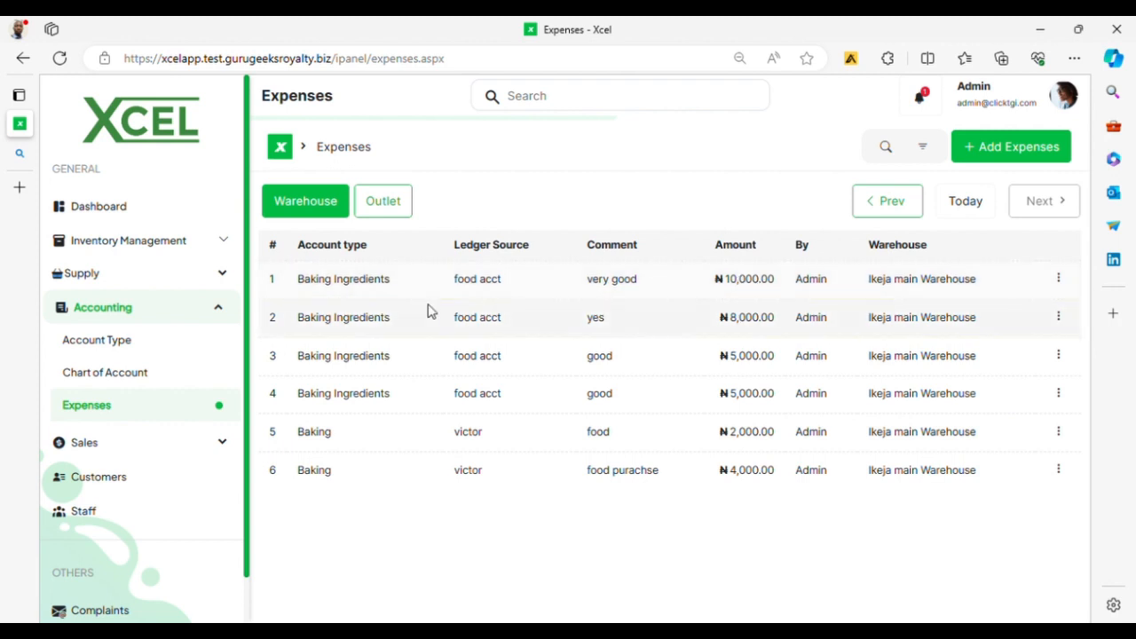
click(393, 206)
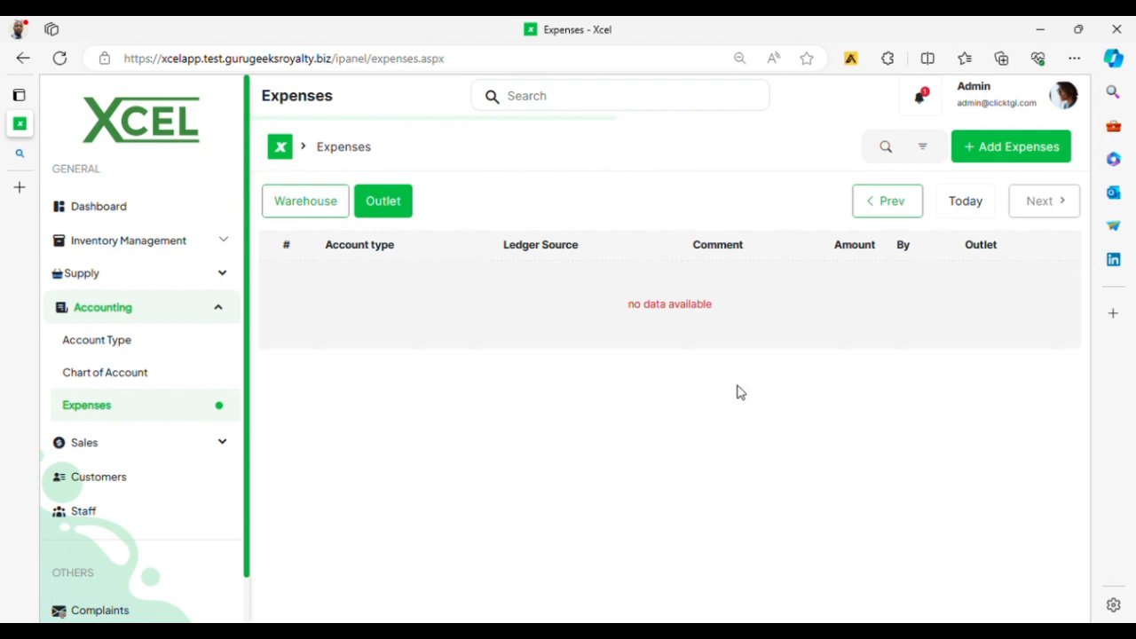
Step: Record a ₦10,000 food acct (Baking Ingredients) expense commented 'Staff expense' and view warehouse expenses
click(1015, 151)
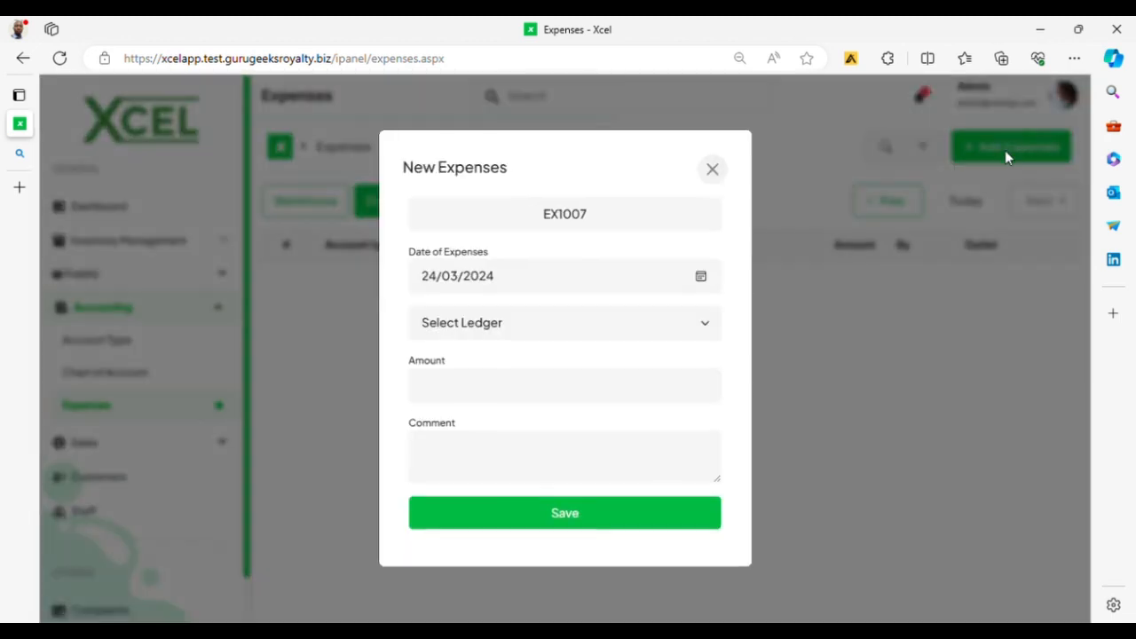
click(538, 329)
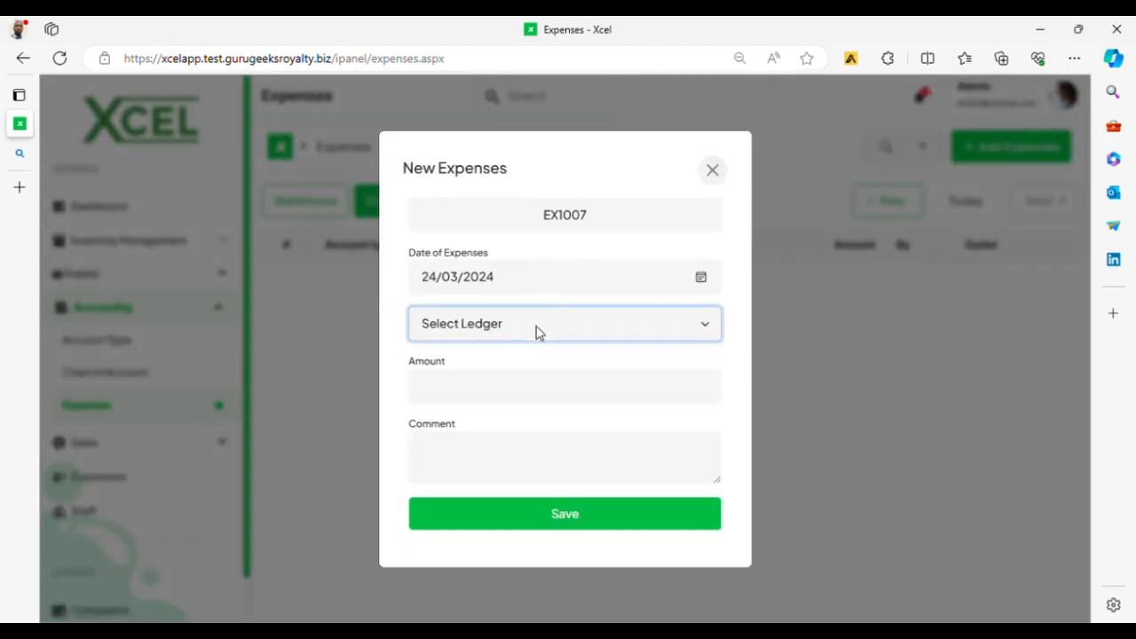
click(491, 381)
click(489, 395)
text(1000)
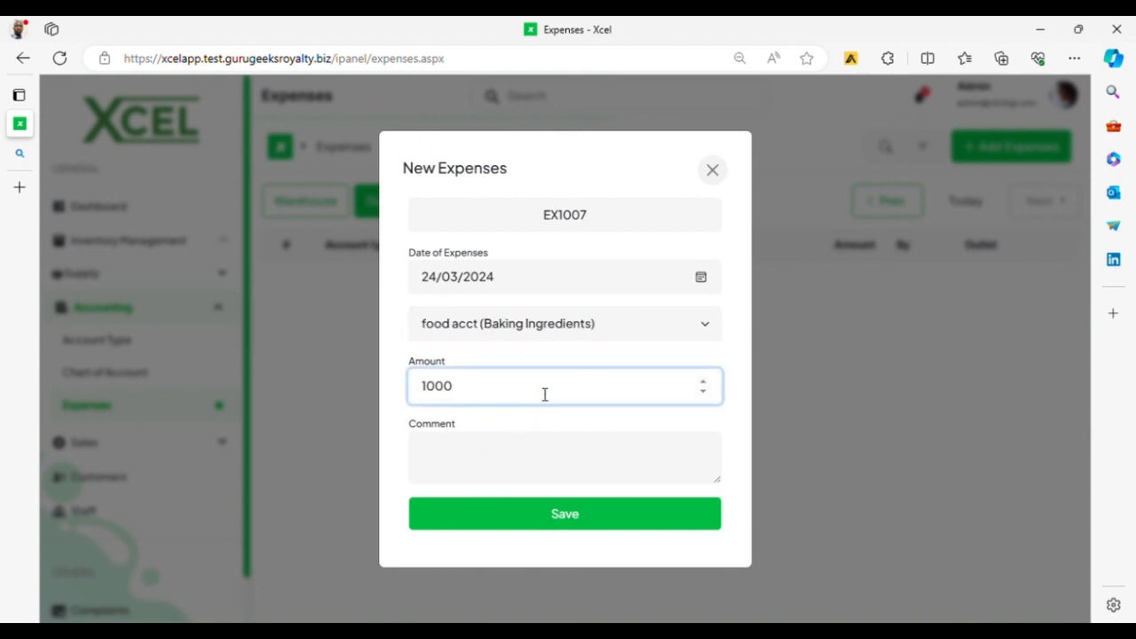
text(Staff expense)
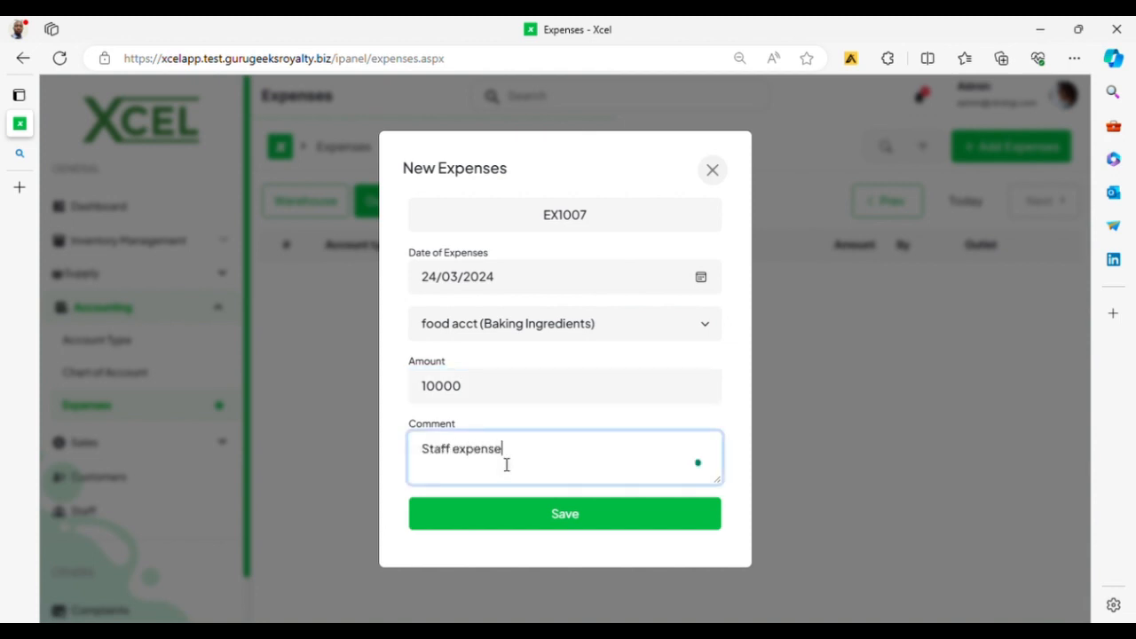
click(579, 520)
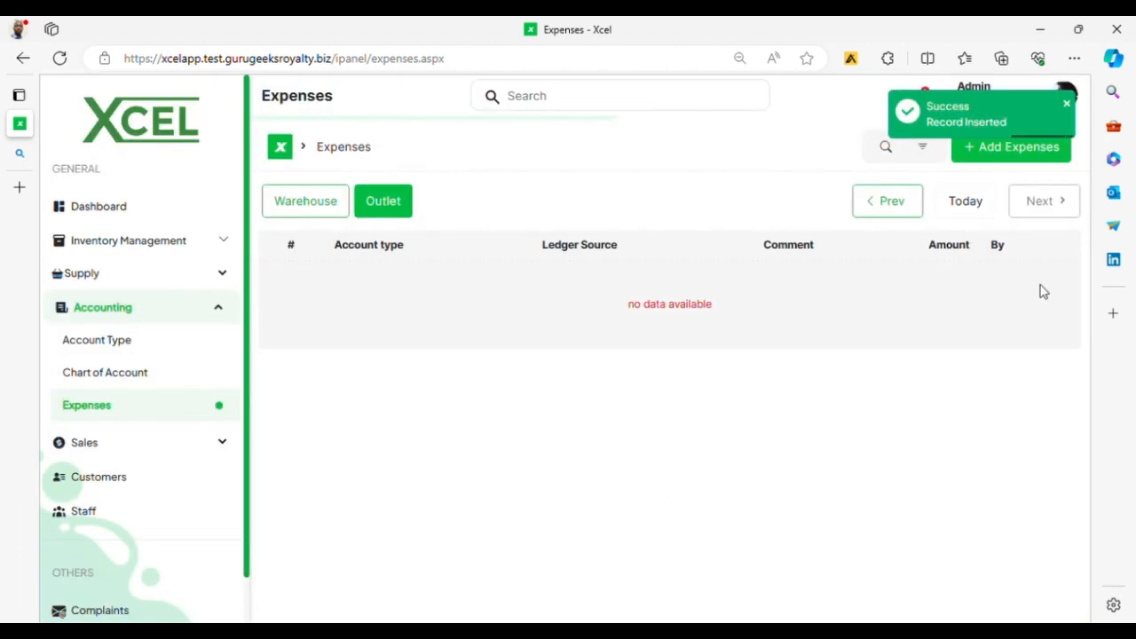
click(312, 204)
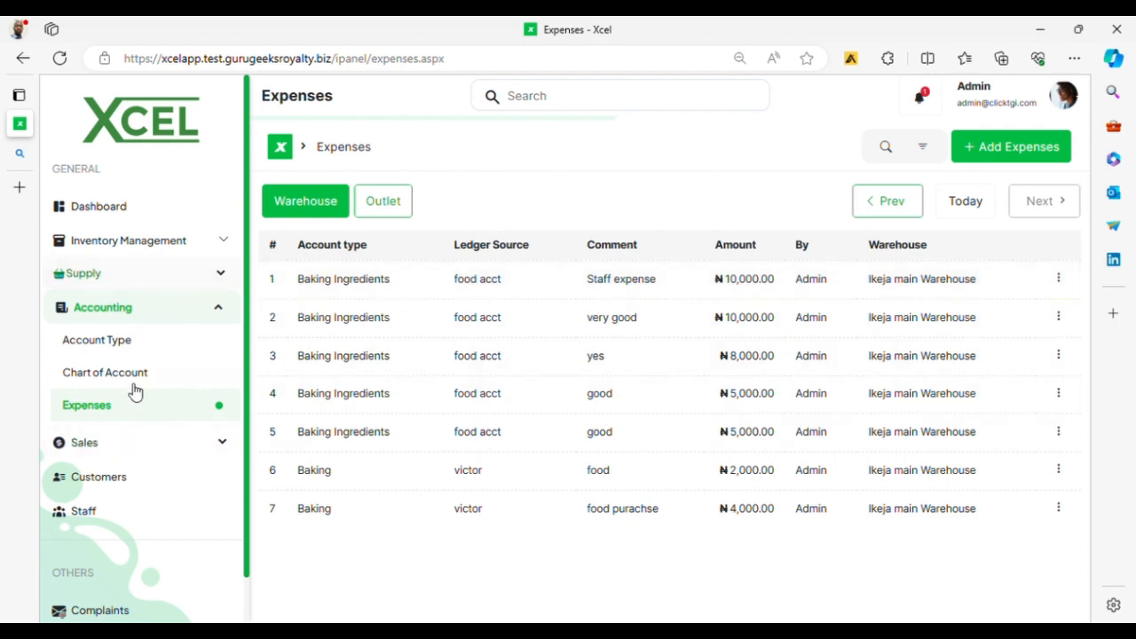
Step: Check Ikeja main Warehouse in Sales History, then go to the Sales Chart page
scroll(136, 400, down, 1)
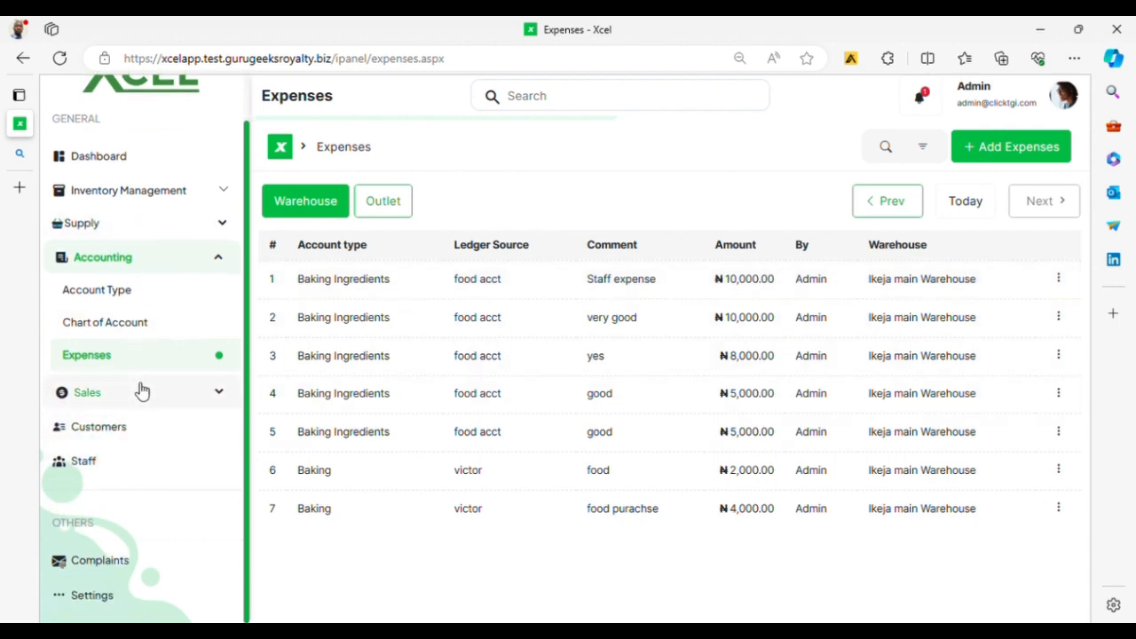
click(142, 391)
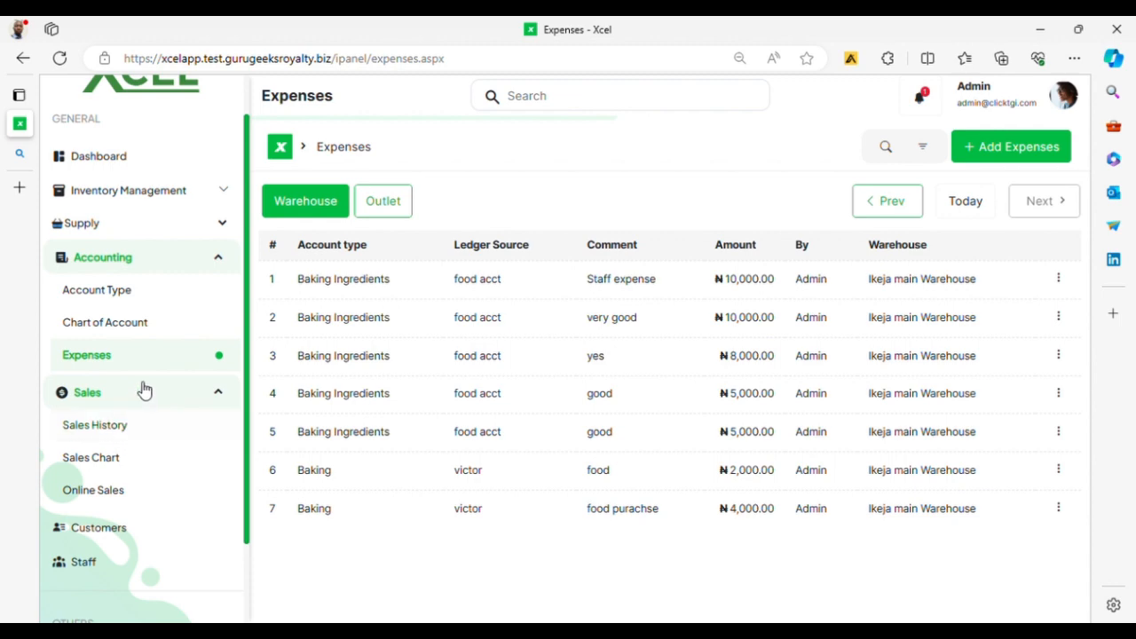
click(113, 434)
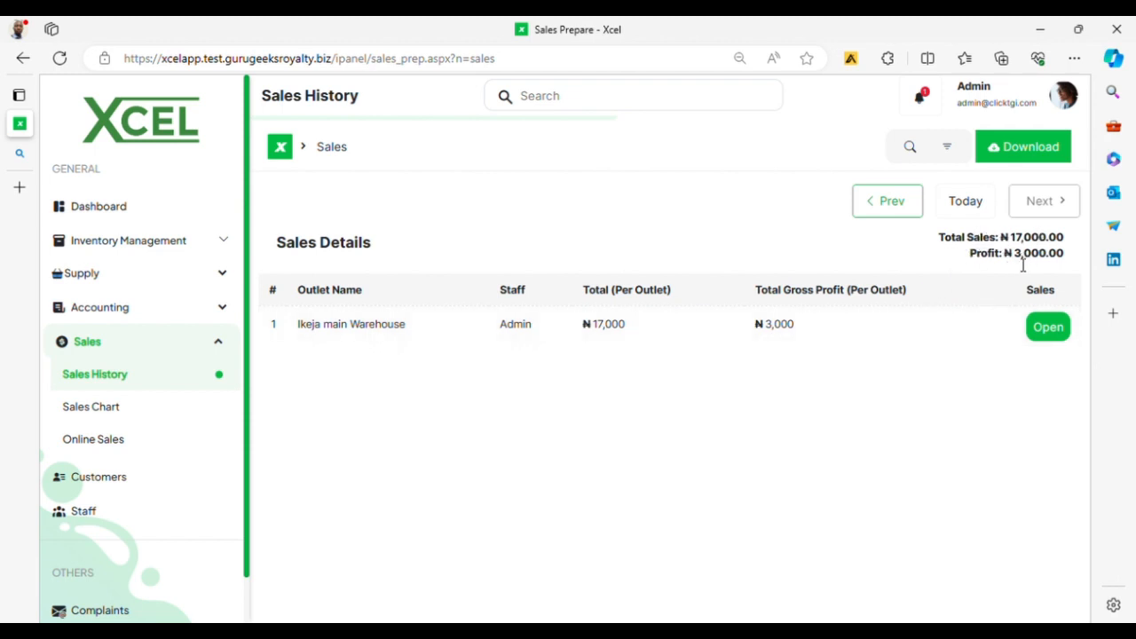
click(1050, 328)
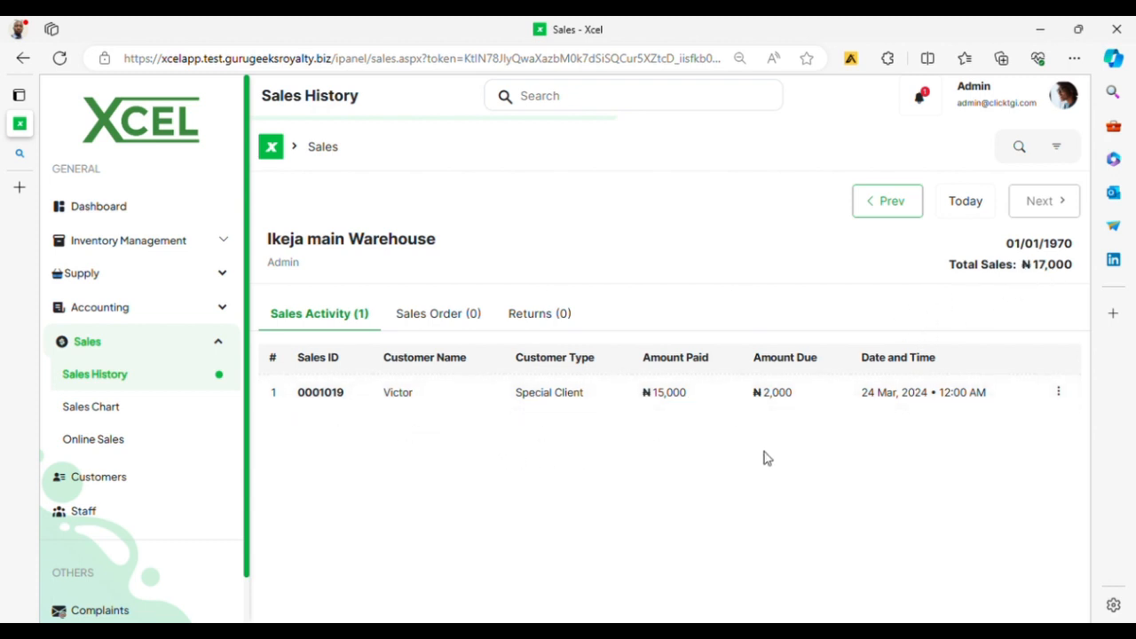
click(92, 407)
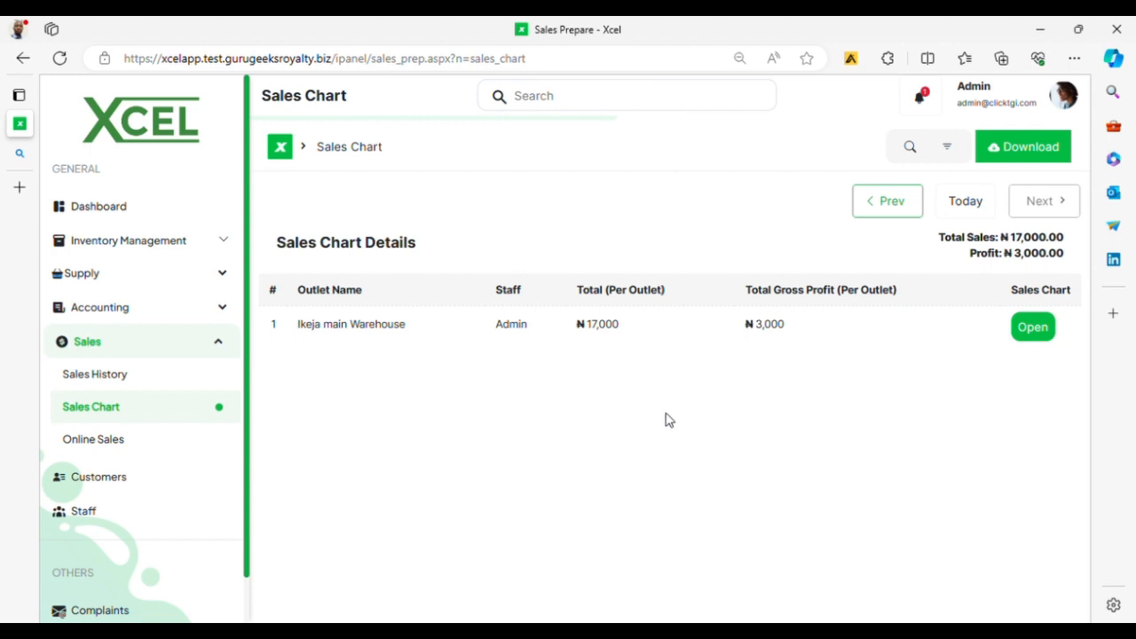
Step: Open Ikeja main Warehouse's sales chart and compare its Highest and Lowest Sales views
click(1028, 328)
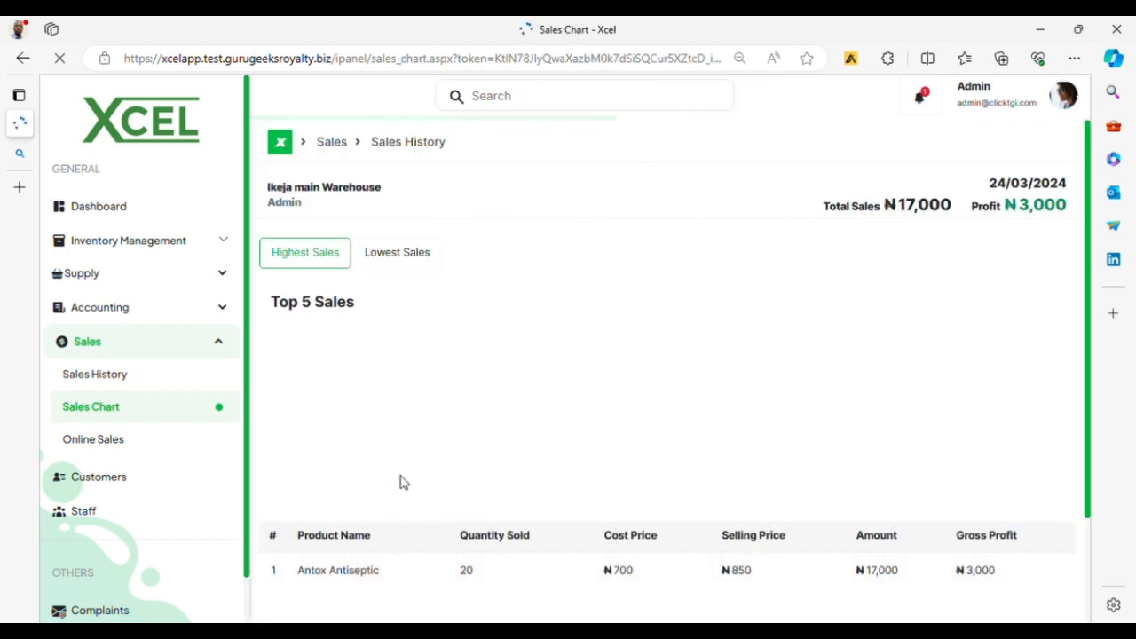
scroll(417, 480, down, 2)
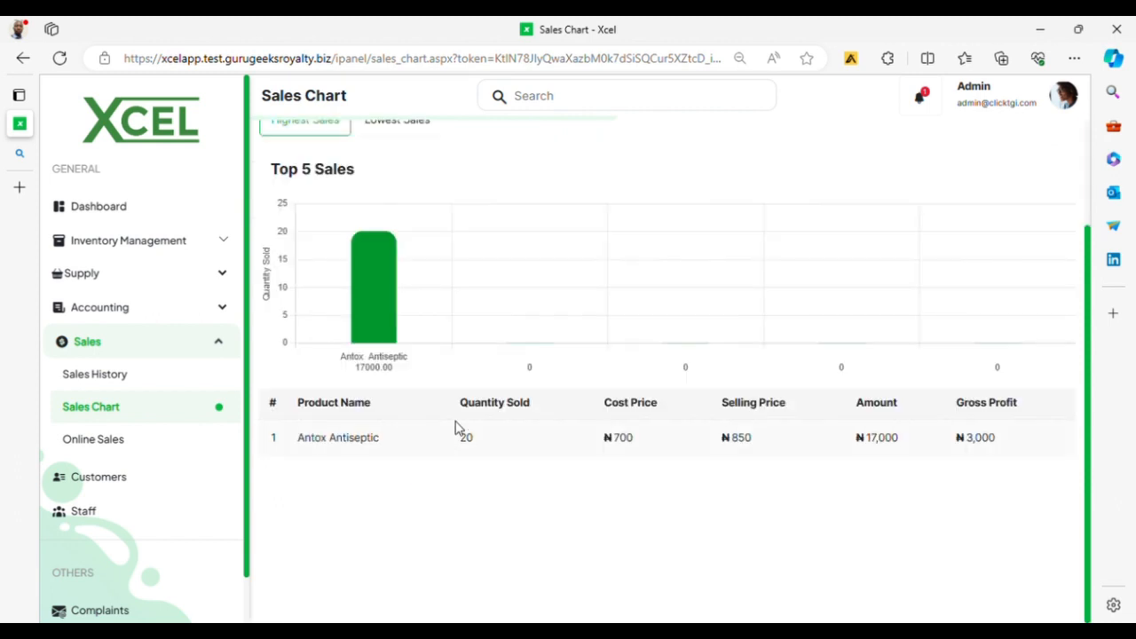
scroll(444, 426, up, 1)
mouse_move(362, 364)
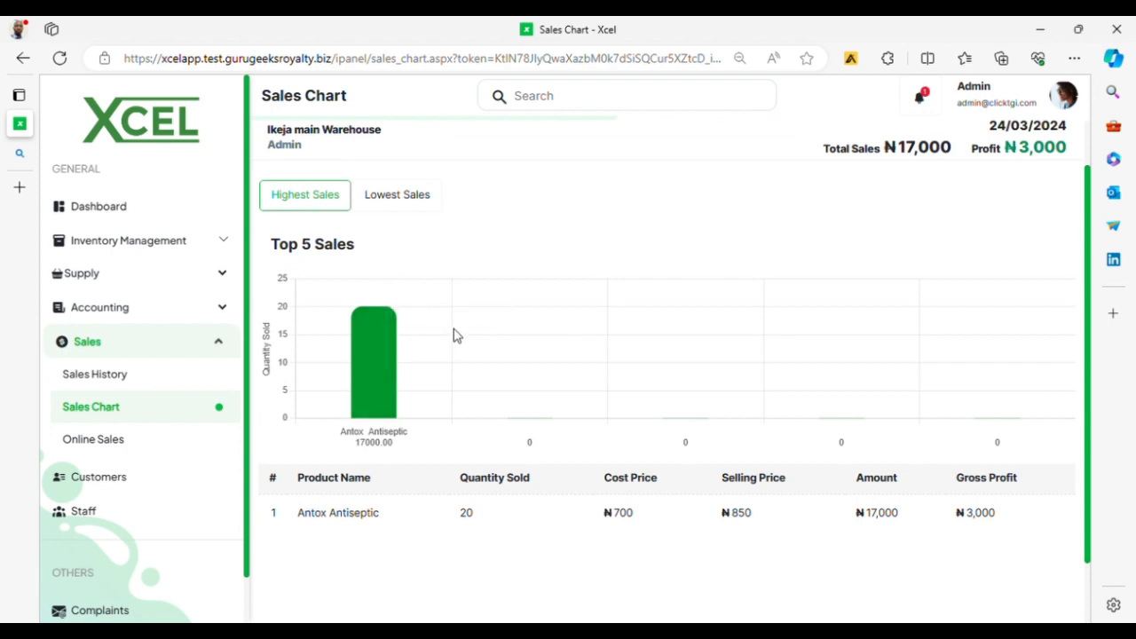
click(410, 204)
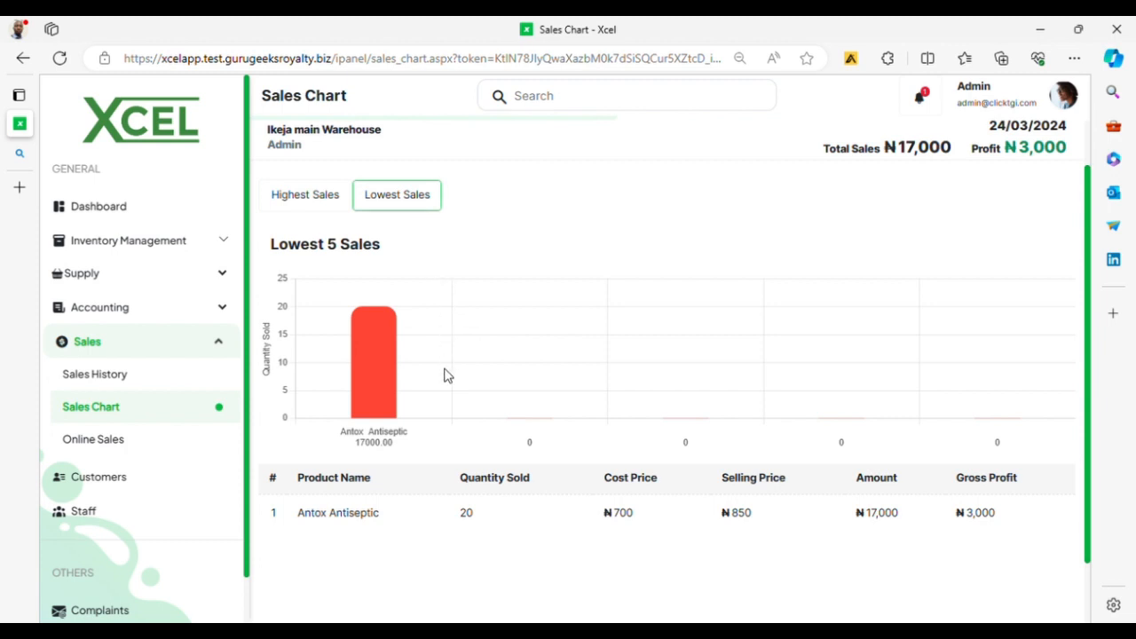
mouse_move(387, 352)
click(296, 193)
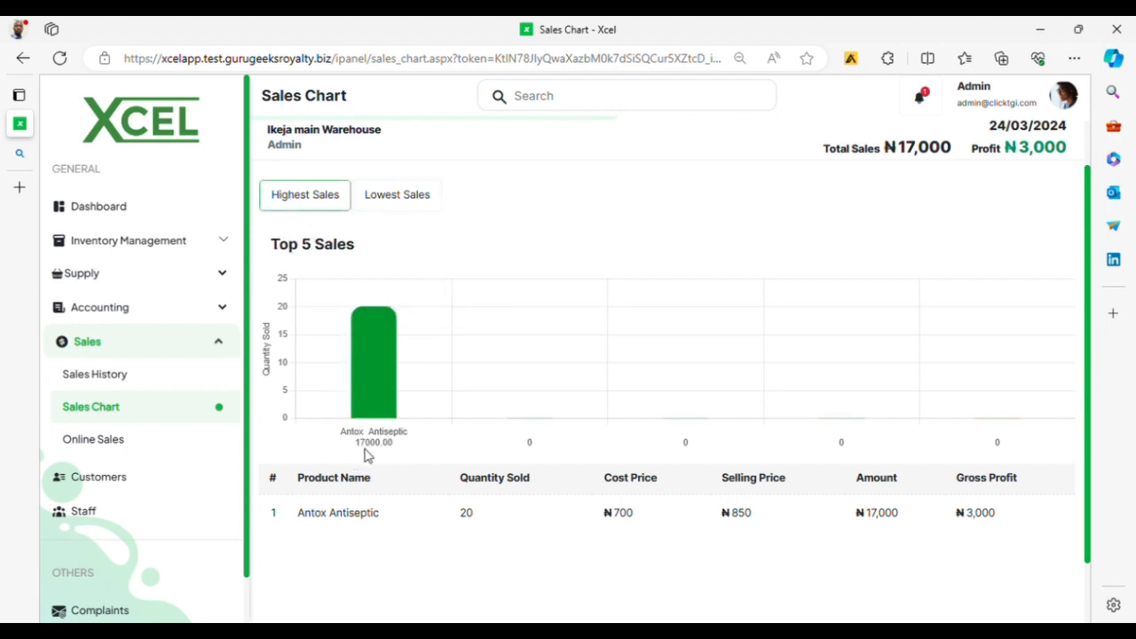
click(410, 204)
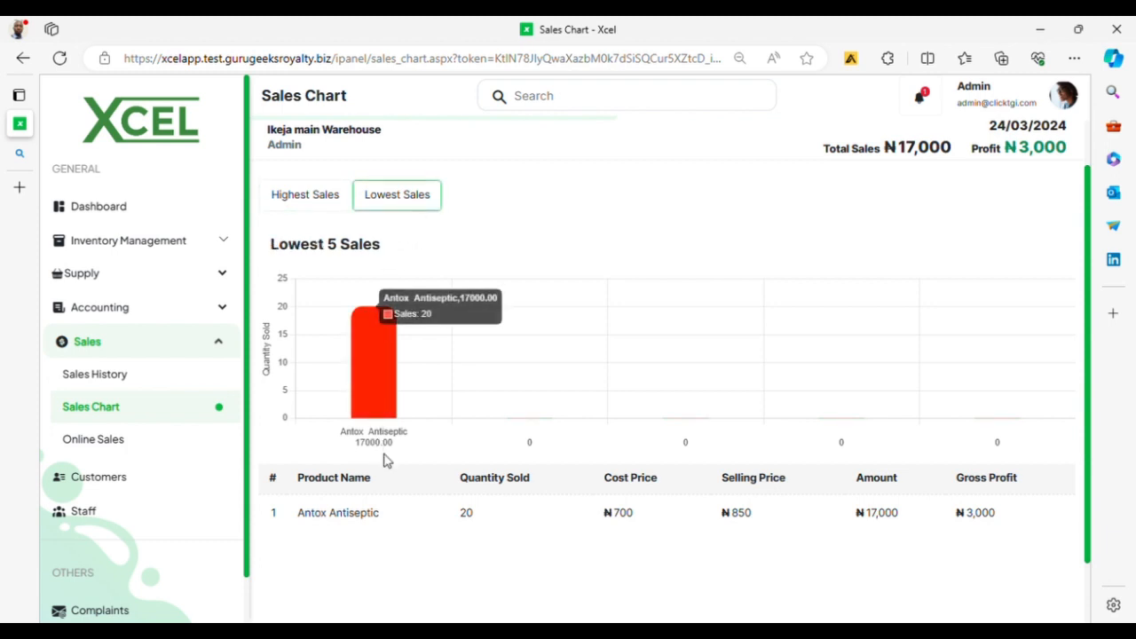
Step: Go to the Online Sales page, which shows no sales activity
scroll(412, 542, down, 1)
scroll(455, 504, up, 1)
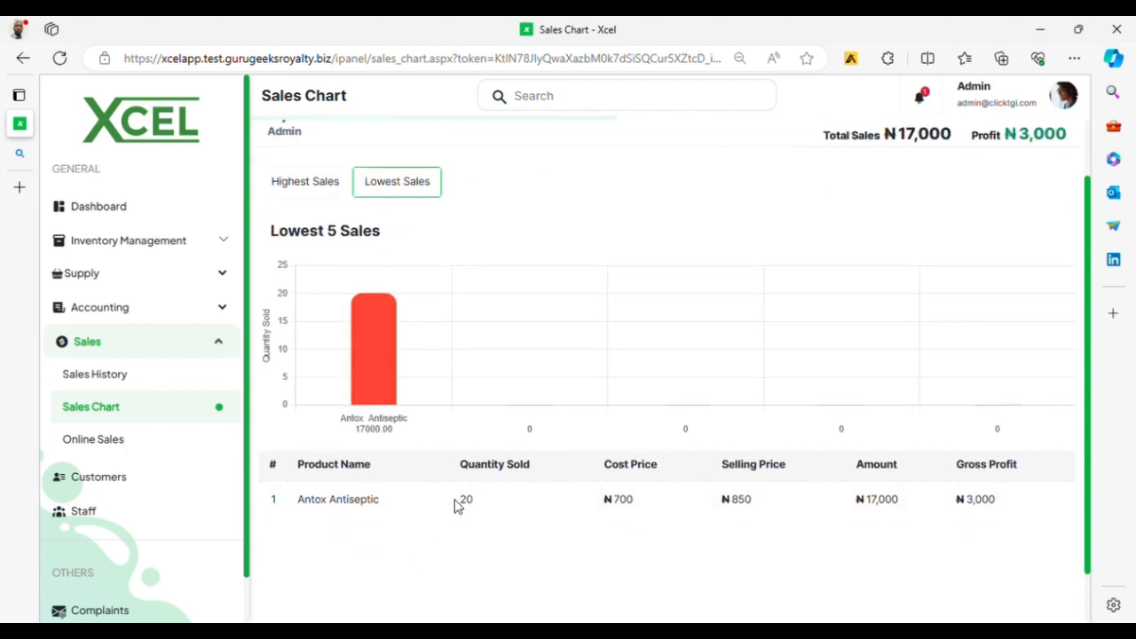
scroll(456, 504, up, 1)
click(77, 439)
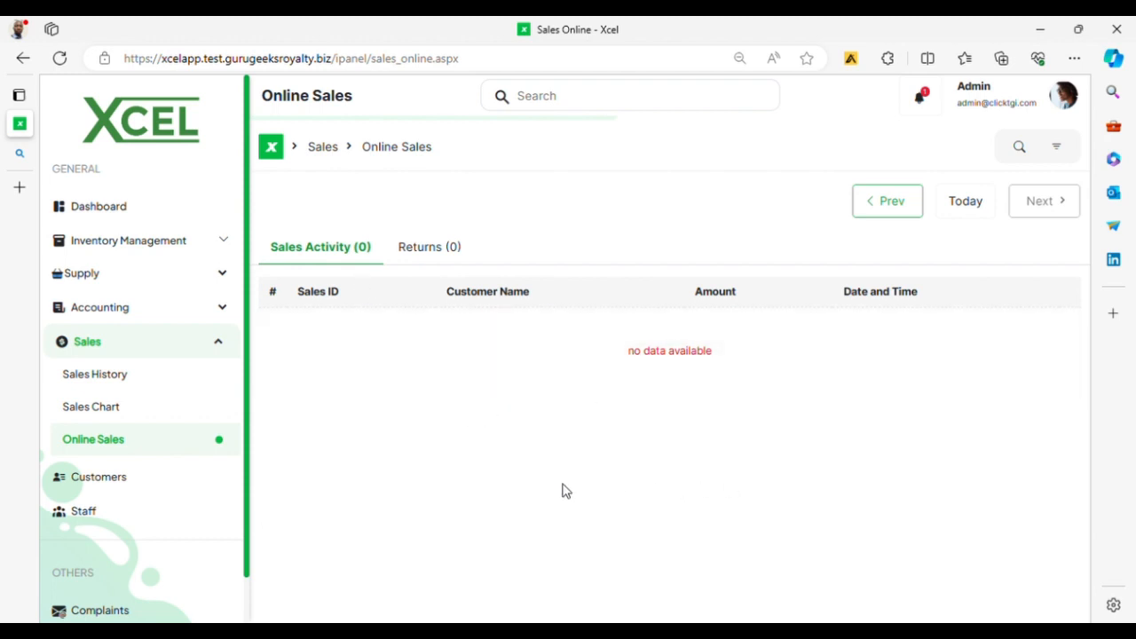
Step: Open the Complaints page listing three Dispatch complaints from January to March 2024
scroll(164, 503, down, 1)
scroll(164, 503, up, 1)
scroll(147, 431, down, 1)
click(112, 561)
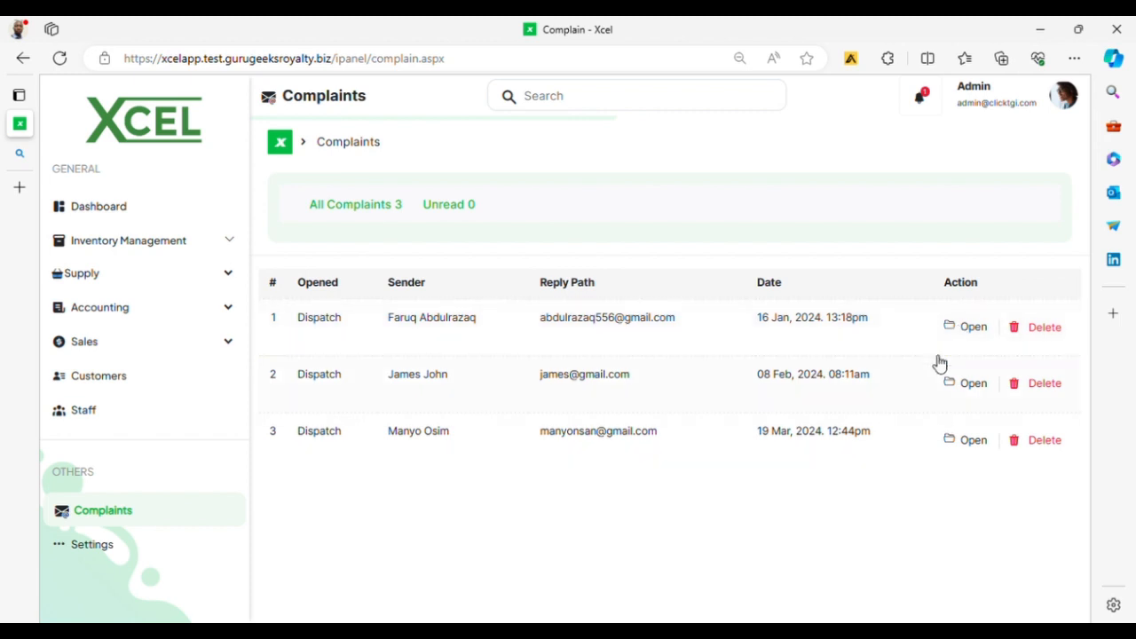
Step: Open the 'Error on post' Dispatch complaint and save its admin reply, then go to Dashboard
click(968, 328)
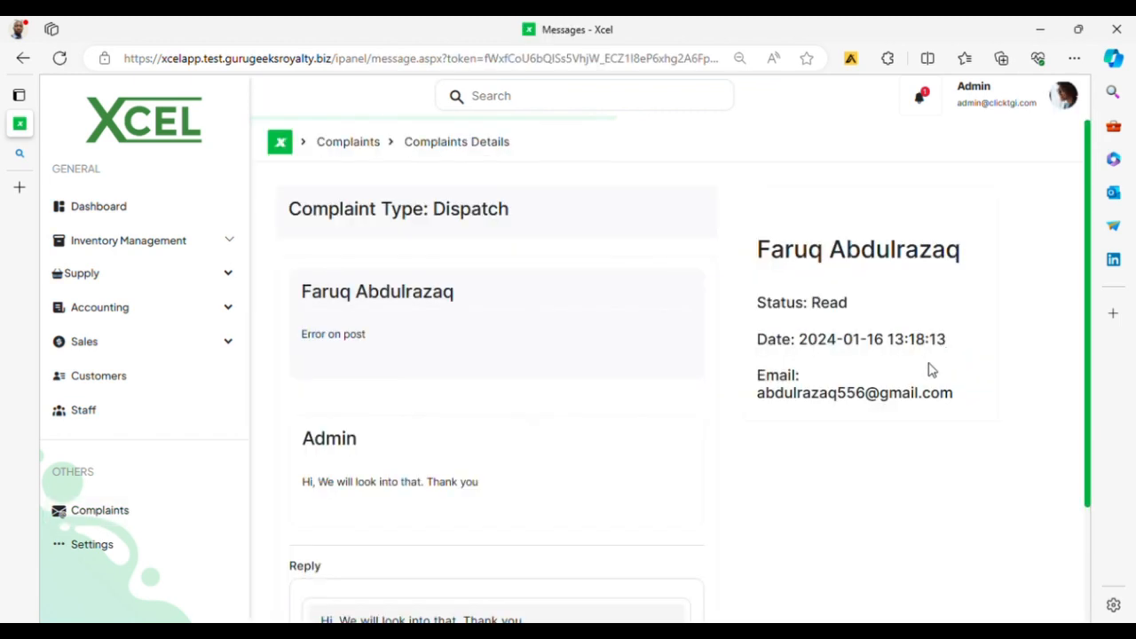
scroll(440, 480, down, 2)
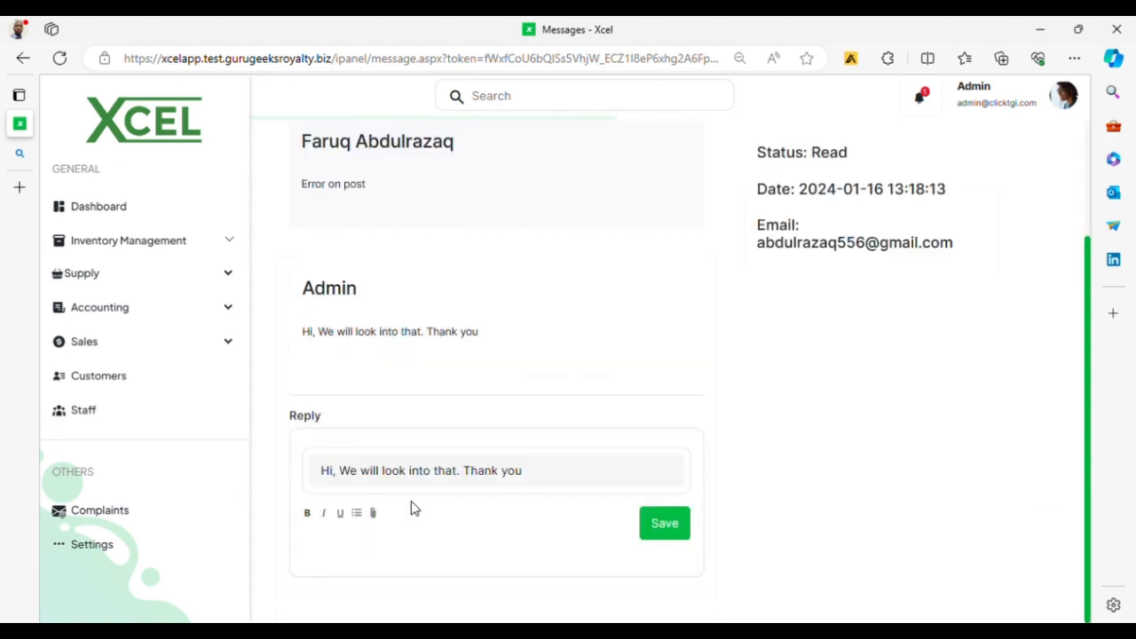
scroll(471, 426, up, 2)
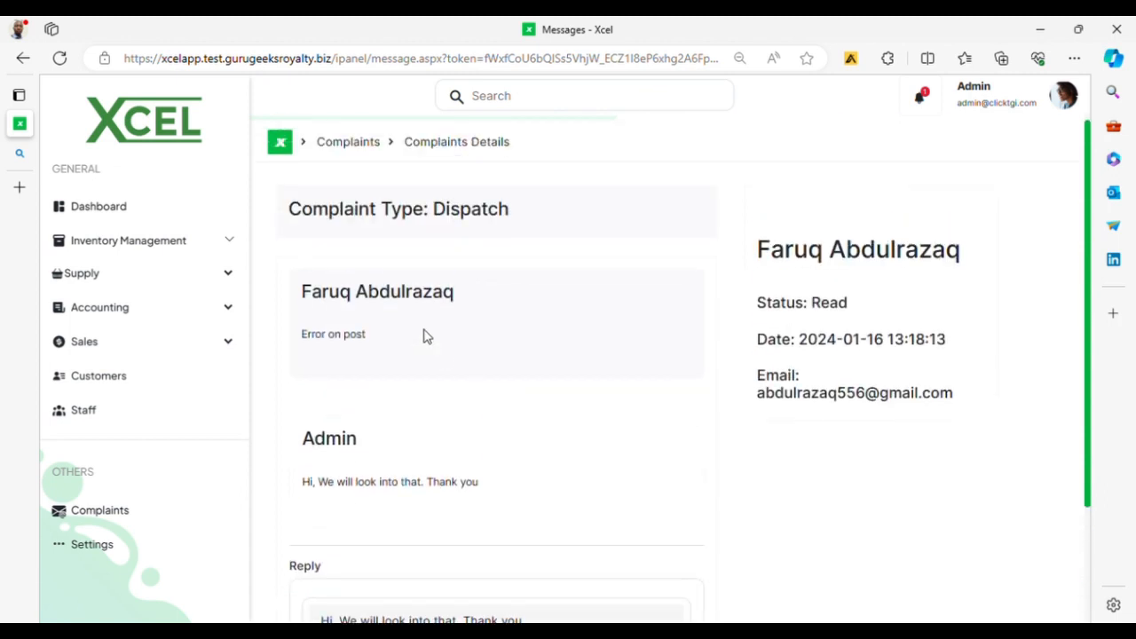
scroll(551, 422, down, 2)
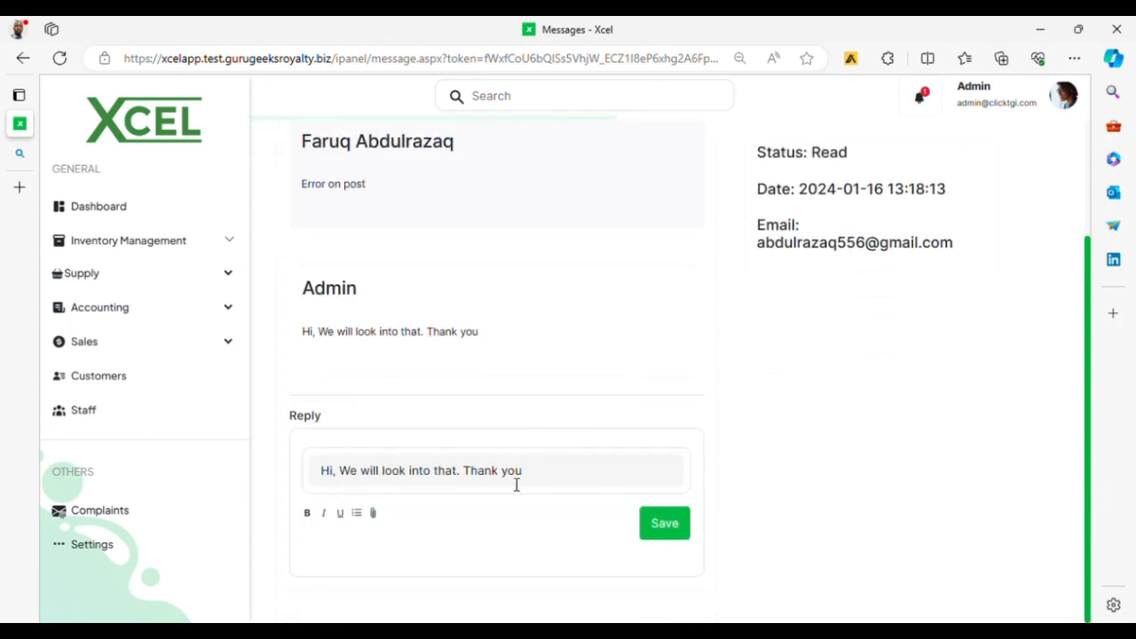
click(565, 479)
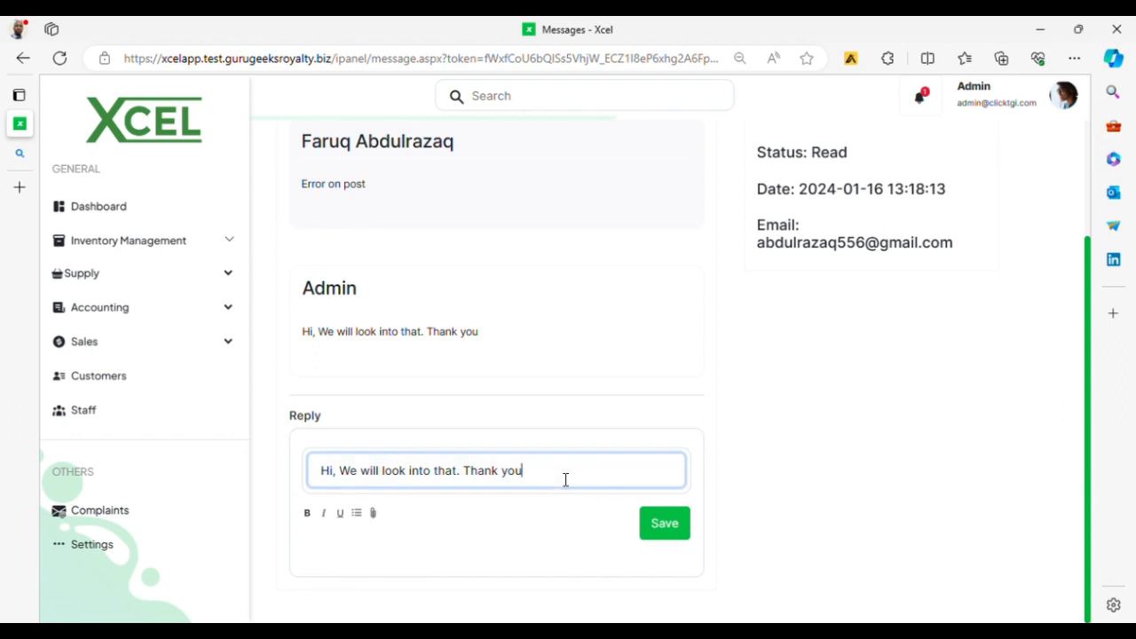
click(657, 518)
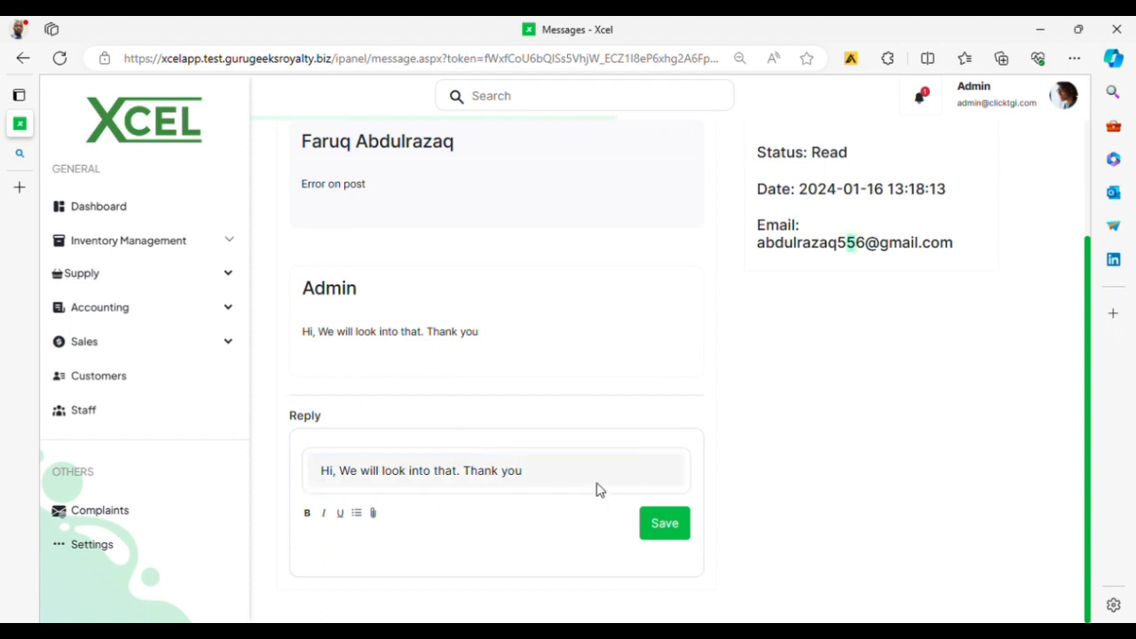
scroll(577, 484, up, 2)
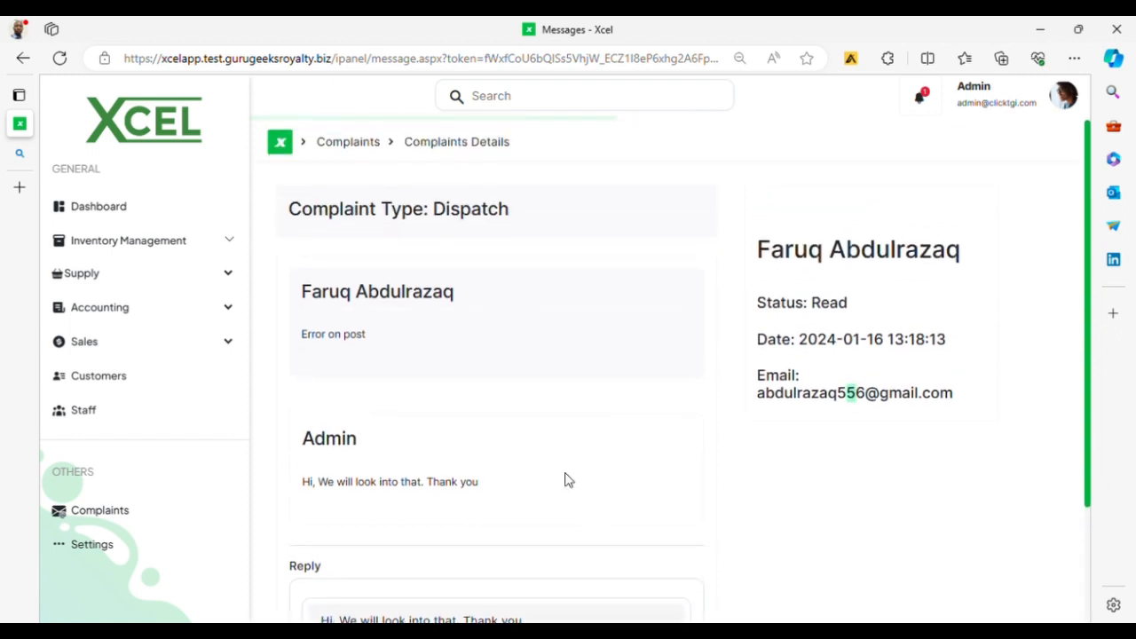
click(118, 213)
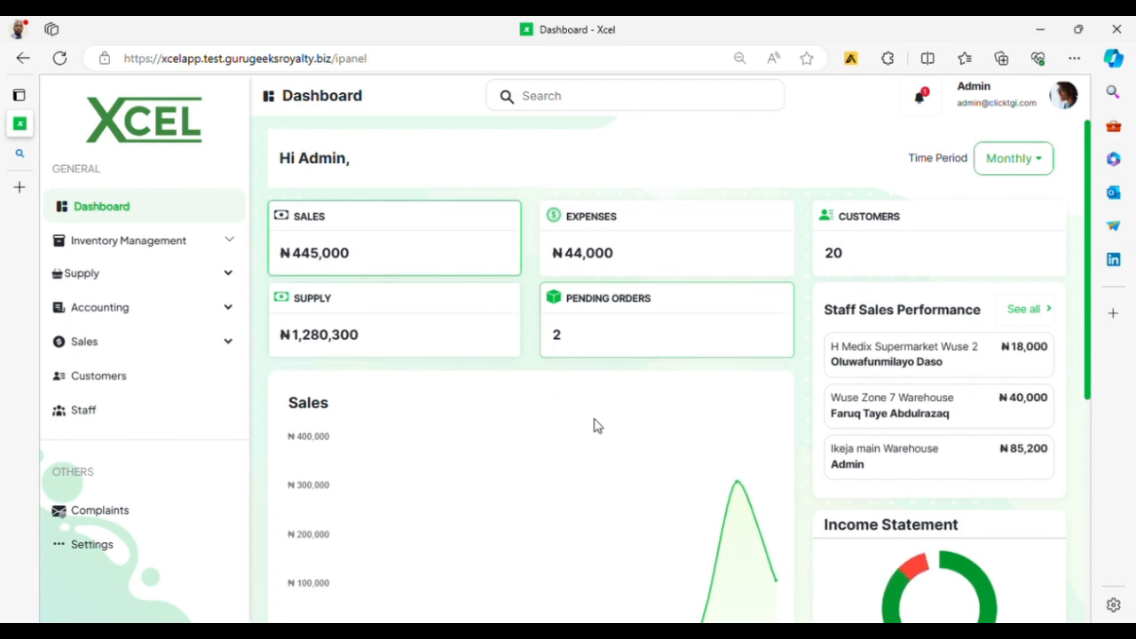
Step: Scroll the dashboard's summary cards and Sales chart: ₦445,000 sales, ₦44,000 expenses, 20 customers
scroll(599, 432, down, 1)
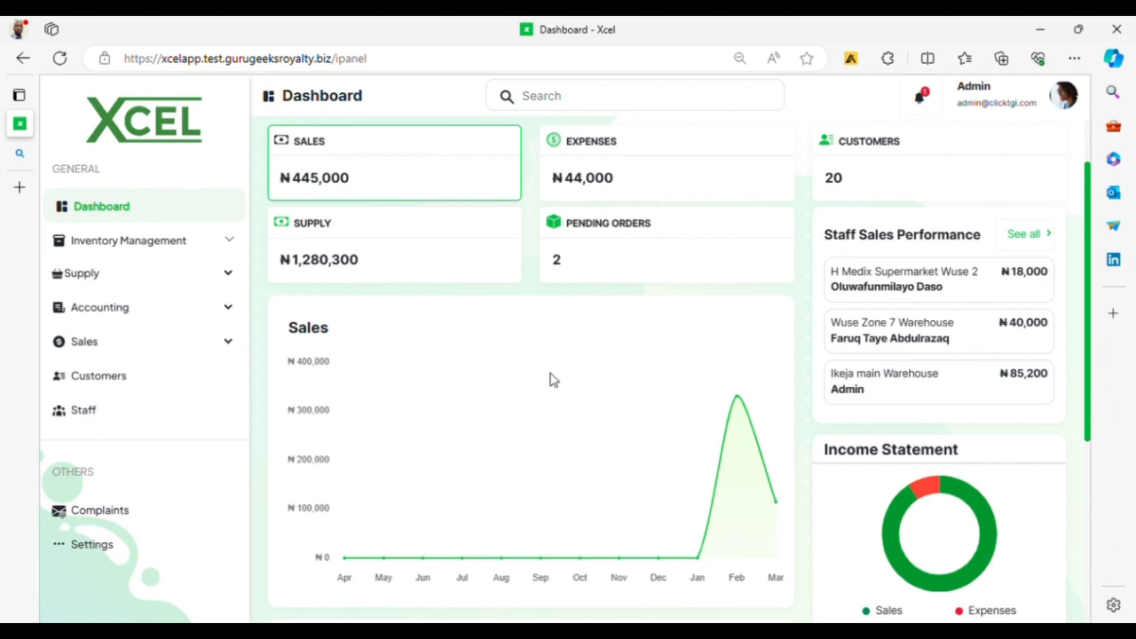
scroll(494, 410, up, 1)
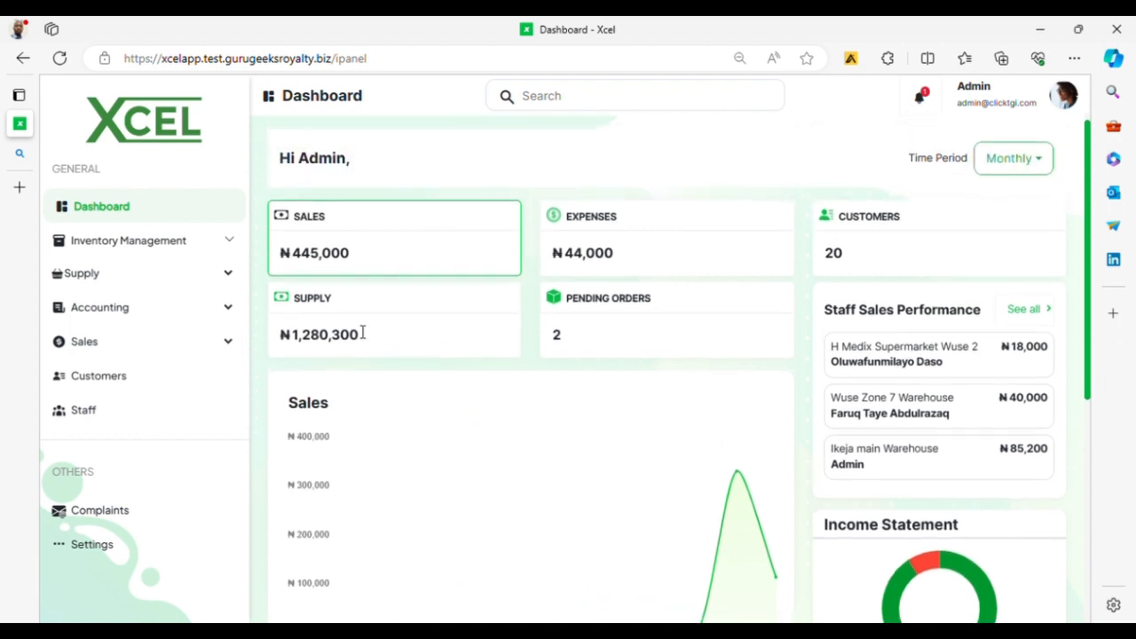